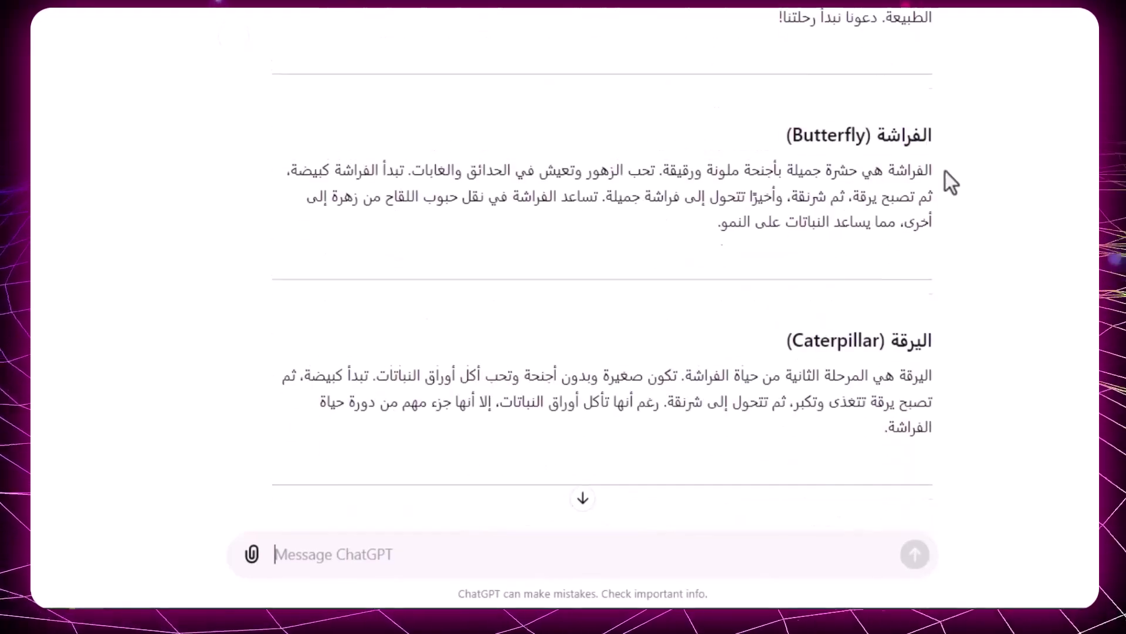
scroll(723, 246, down, 3)
Scroll through ChatGPT's insect book response to review the Butterfly section
scroll(625, 213, up, 3)
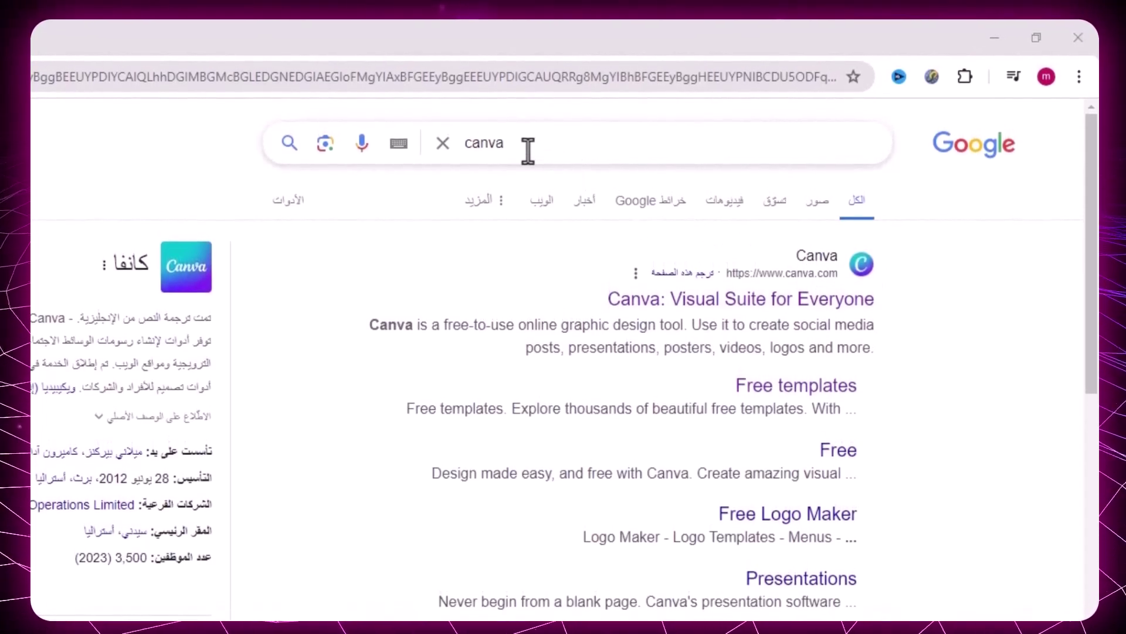
Open the Canva website from the Google search results
click(818, 261)
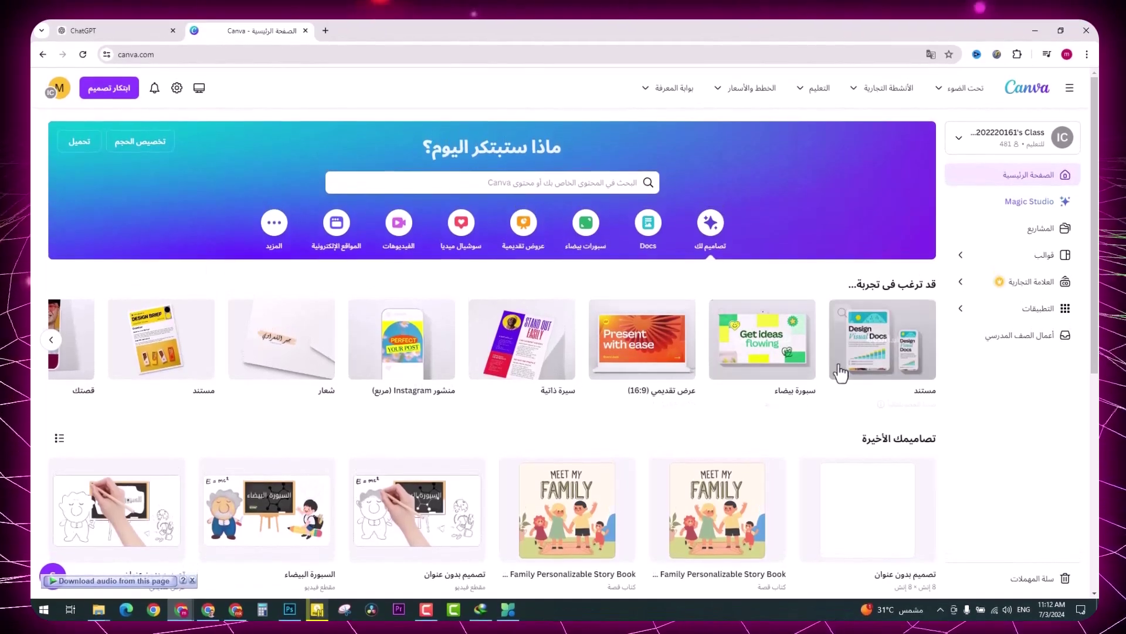
click(595, 183)
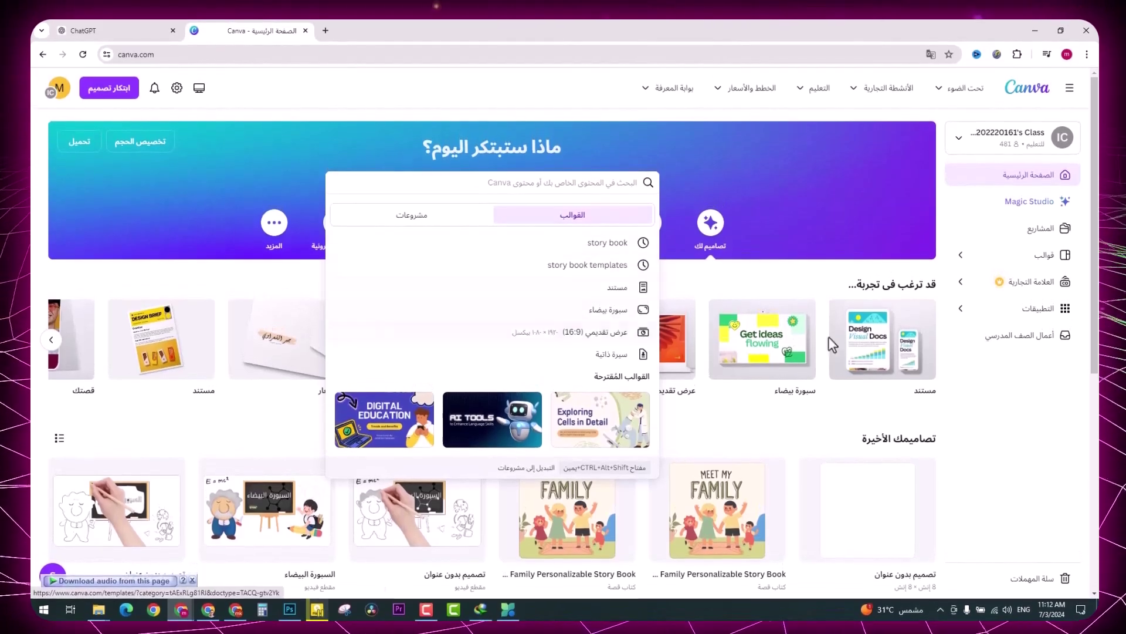
click(971, 445)
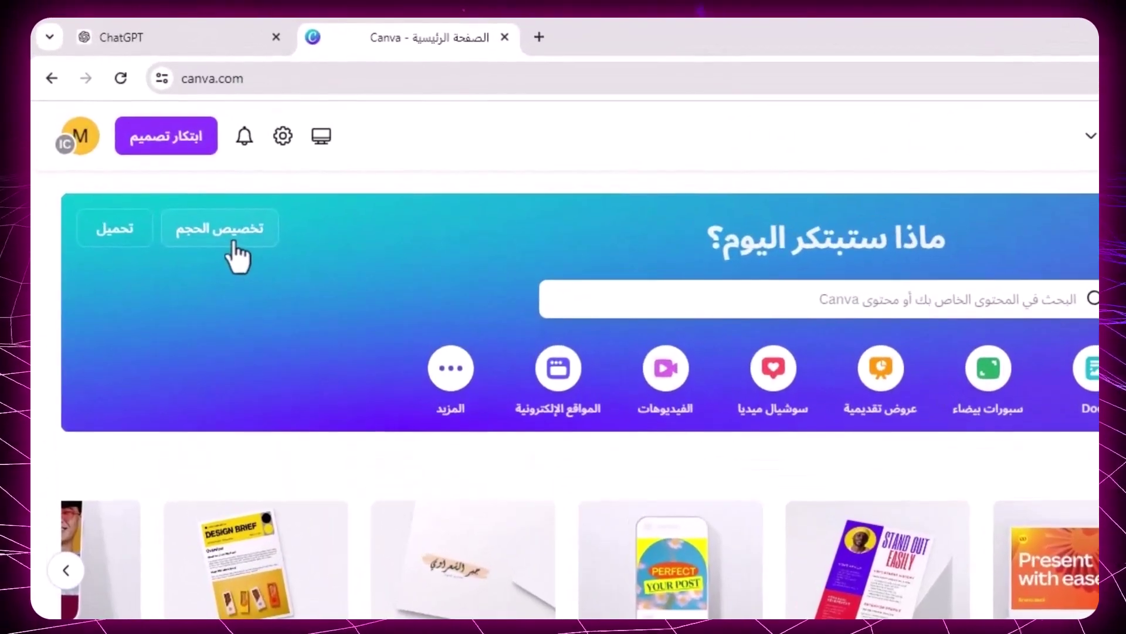
Create a custom-size Canva design of 8 × 8 inches
click(149, 139)
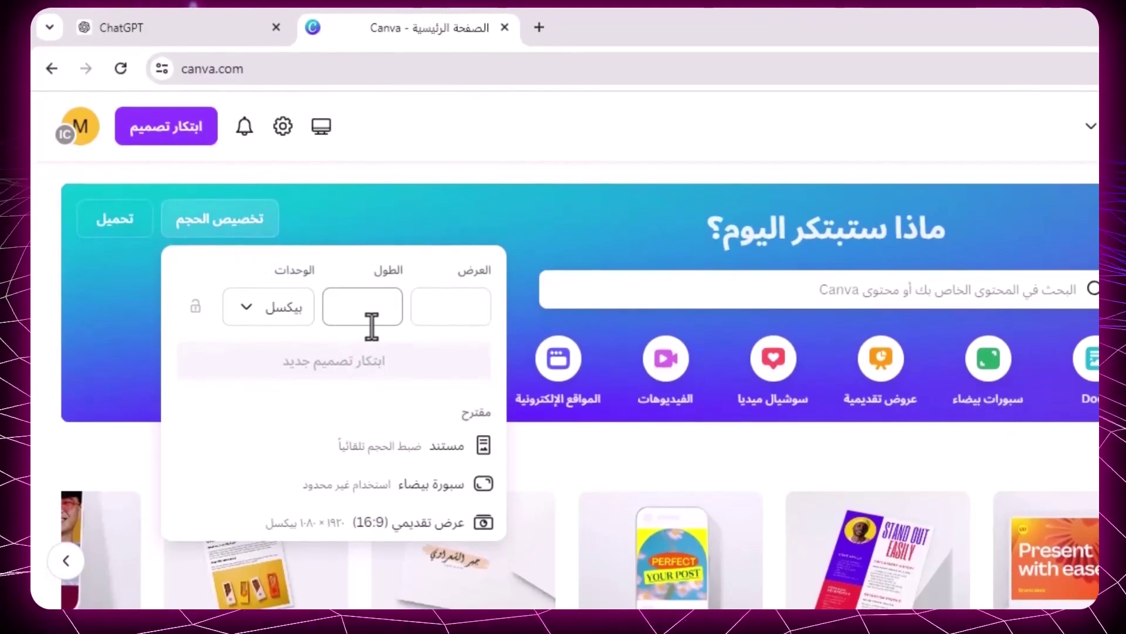
click(270, 322)
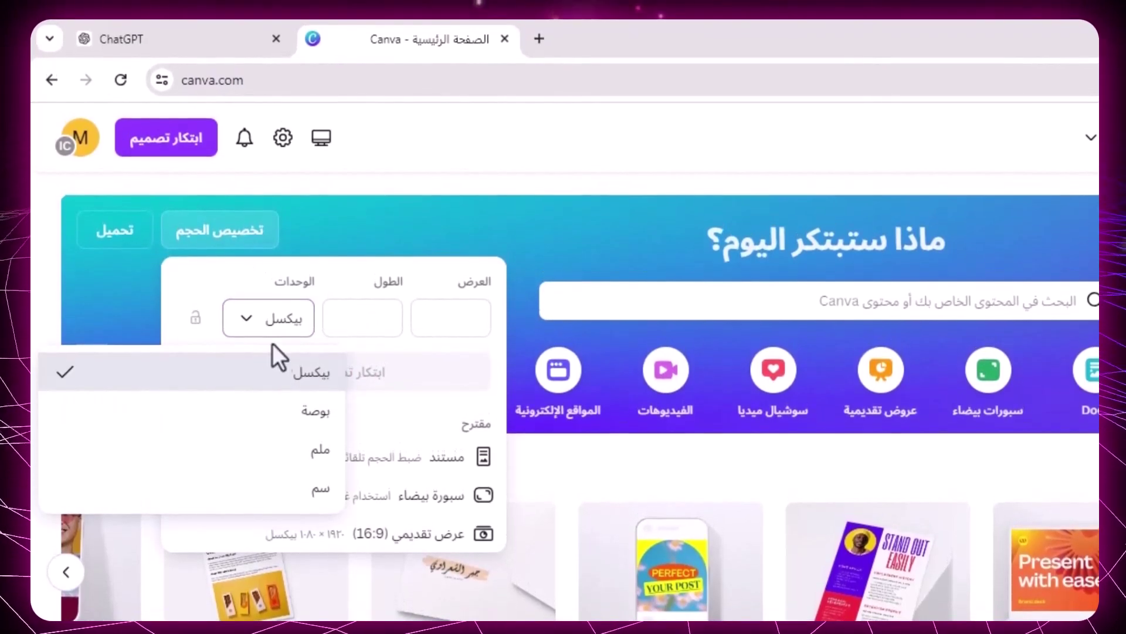
click(293, 416)
click(339, 323)
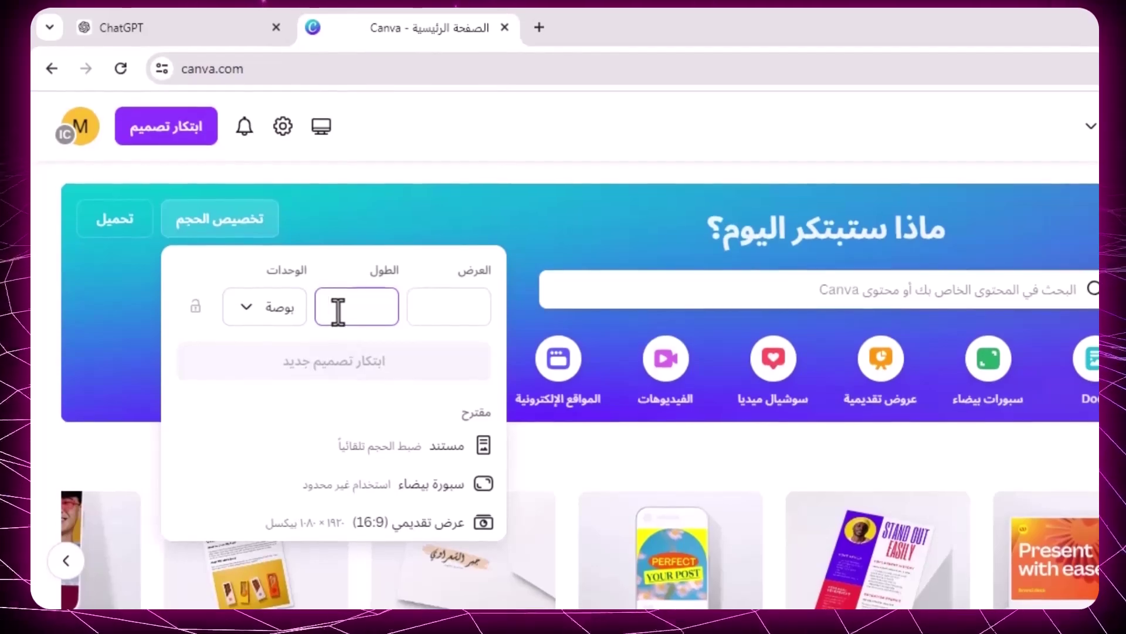
text(8)
click(481, 314)
text(8)
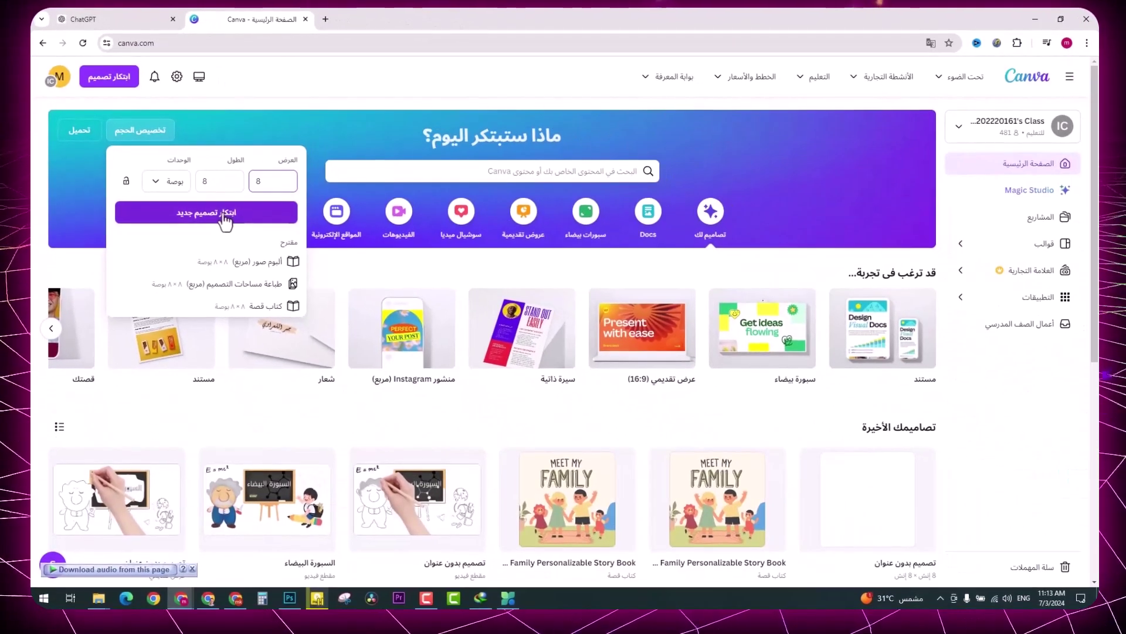
click(223, 213)
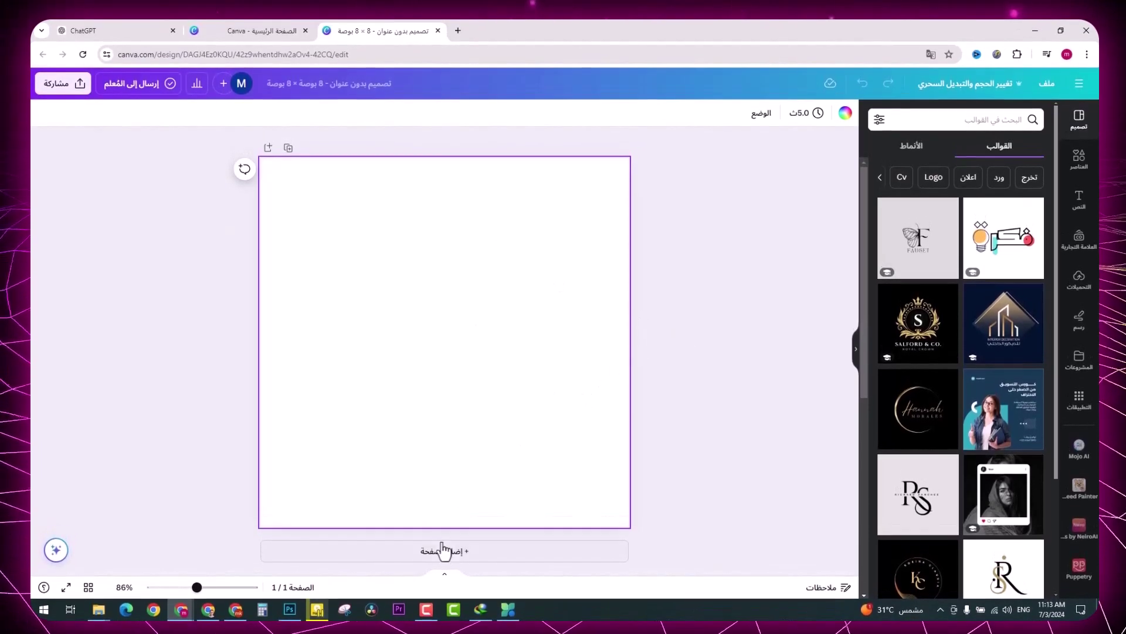
Add a second page and insert a rounded sky-and-hills frame found by searching 'blob'
click(450, 552)
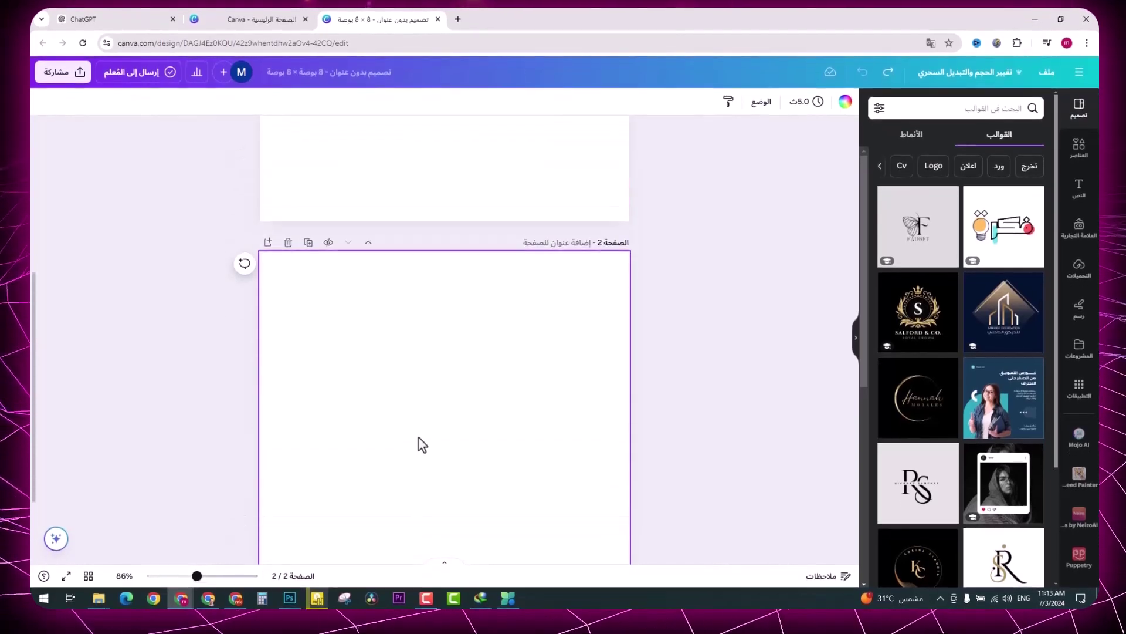
scroll(426, 404, up, 5)
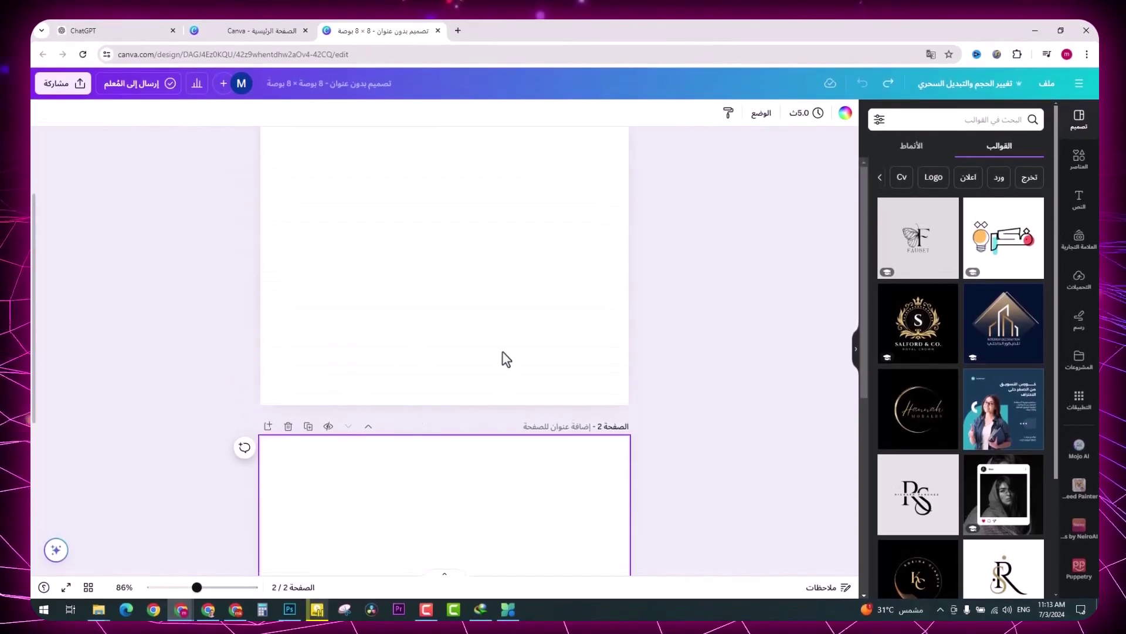
scroll(502, 400, down, 5)
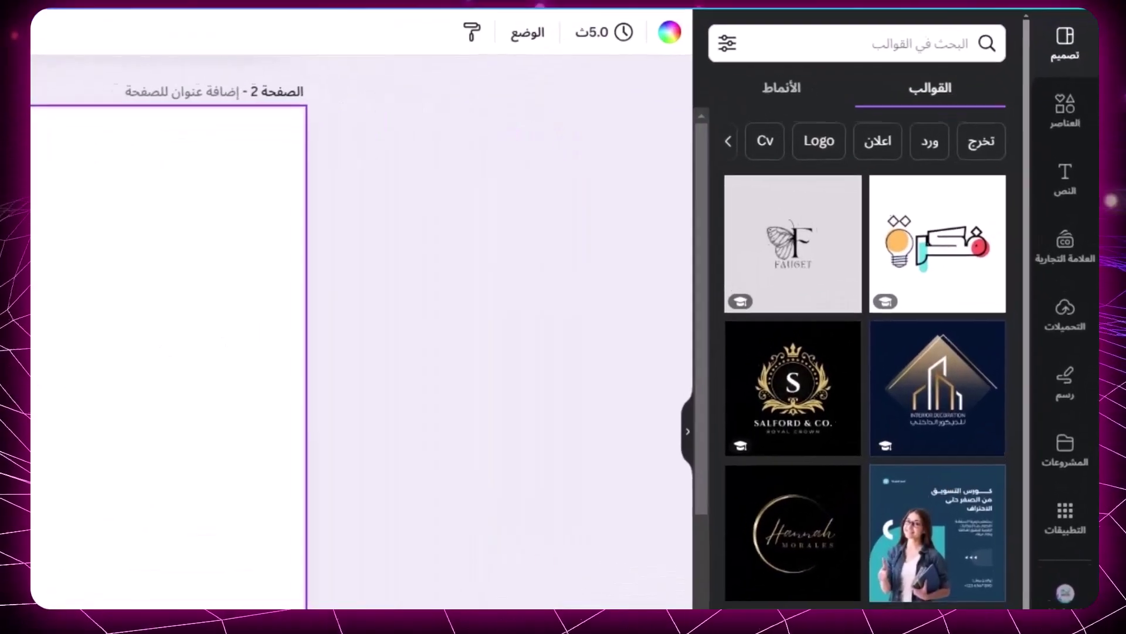
click(1074, 120)
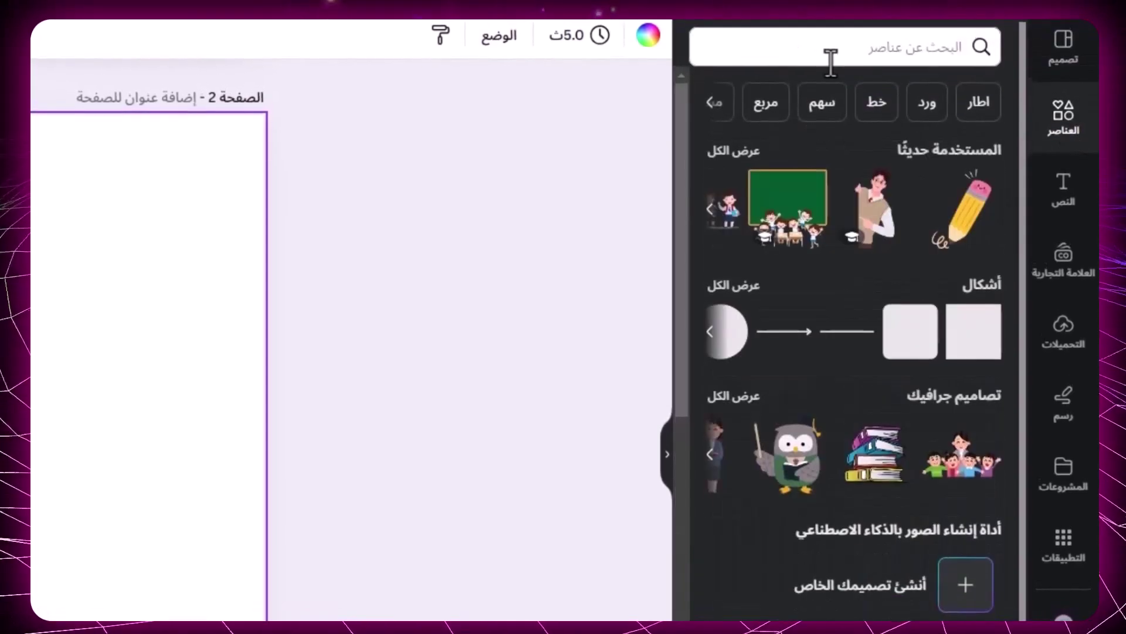
click(831, 53)
text(blob)
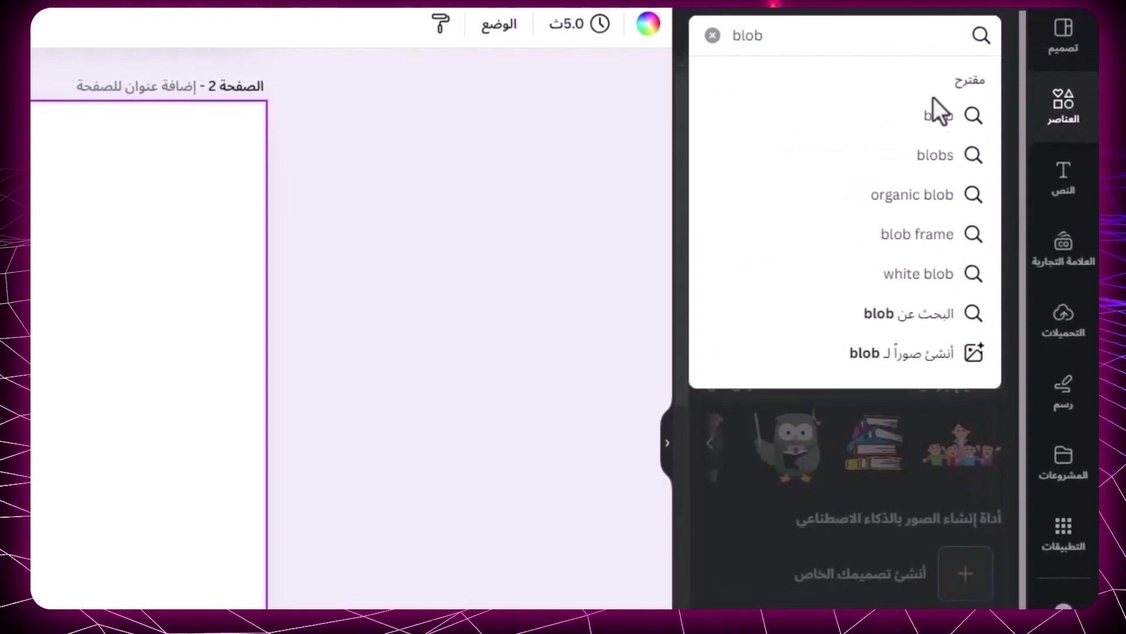
click(937, 116)
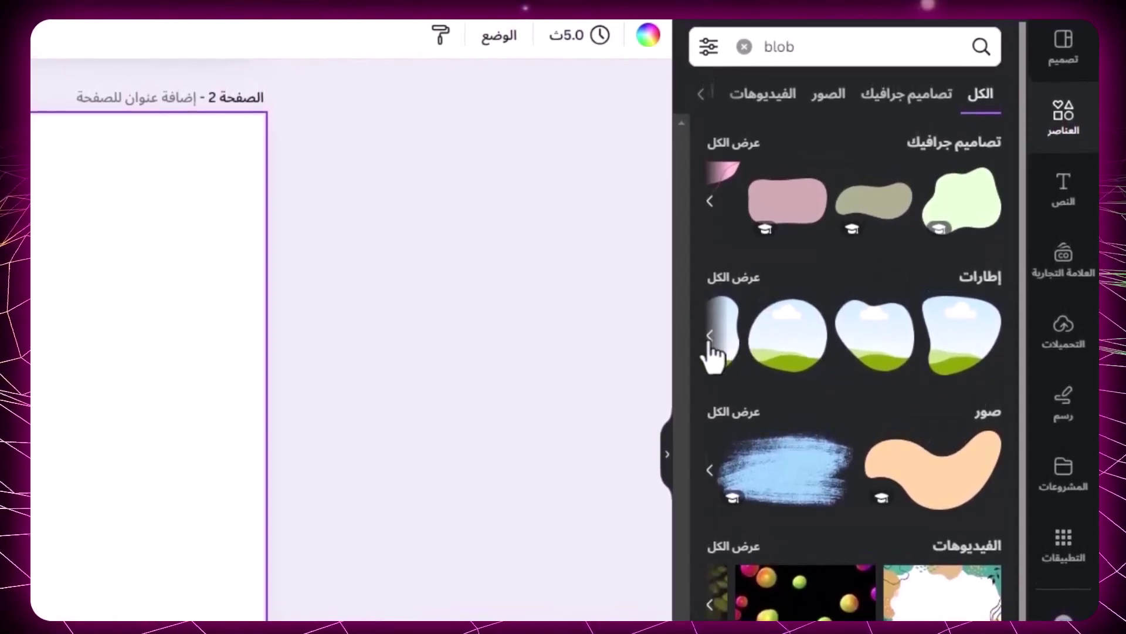
click(710, 324)
click(997, 336)
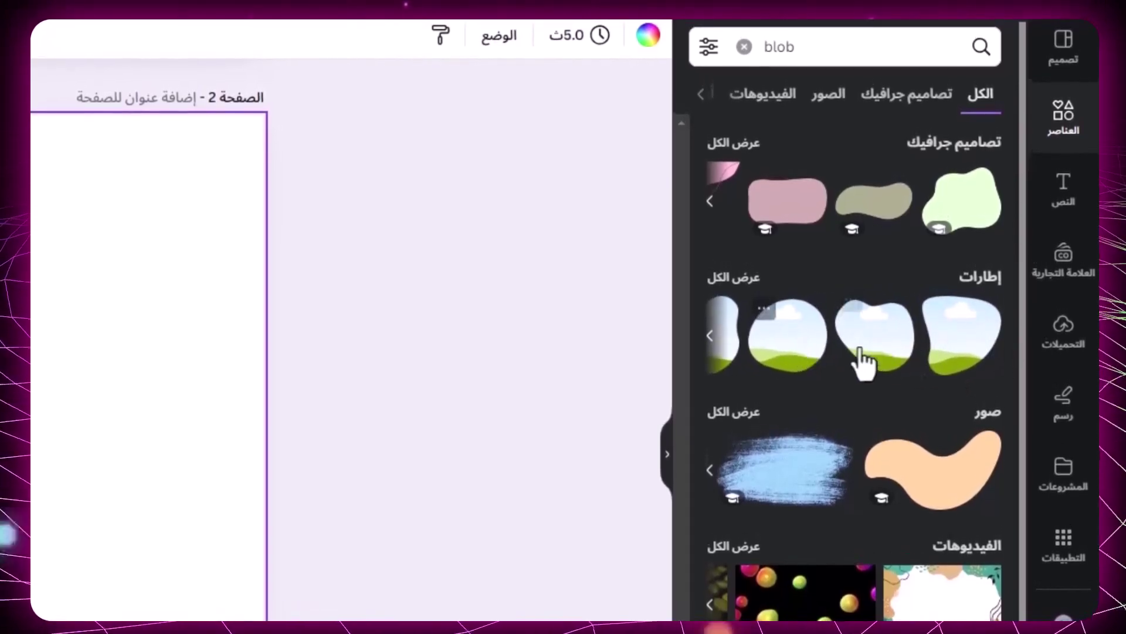
click(811, 357)
Position the frame on the left of page 2 and stretch it to height 6
drag(387, 350, 398, 390)
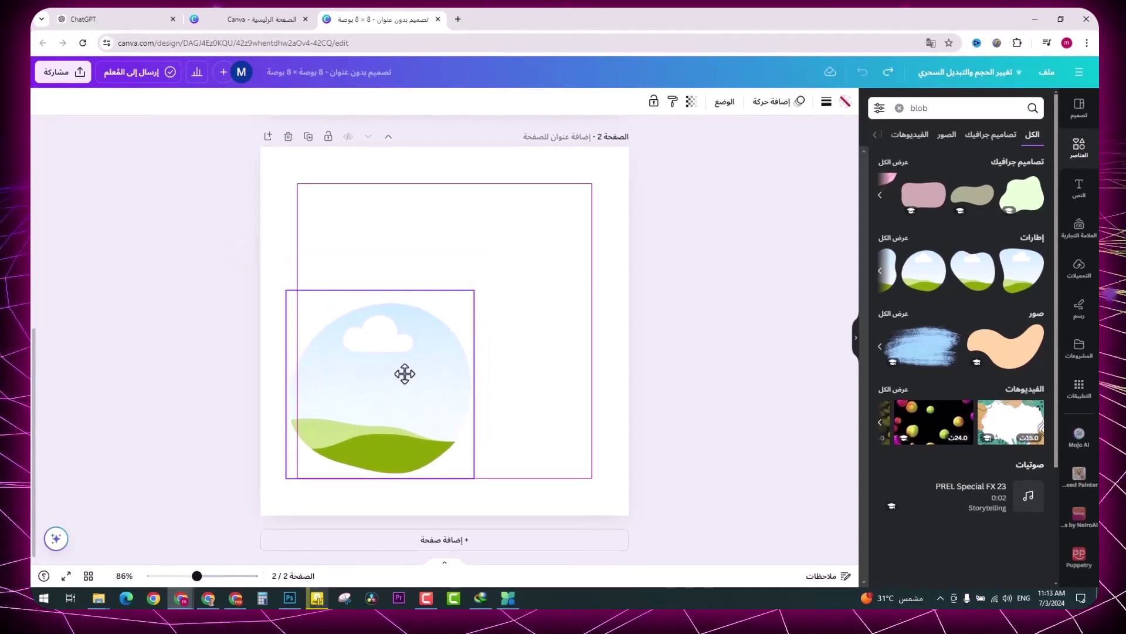
drag(467, 310, 537, 229)
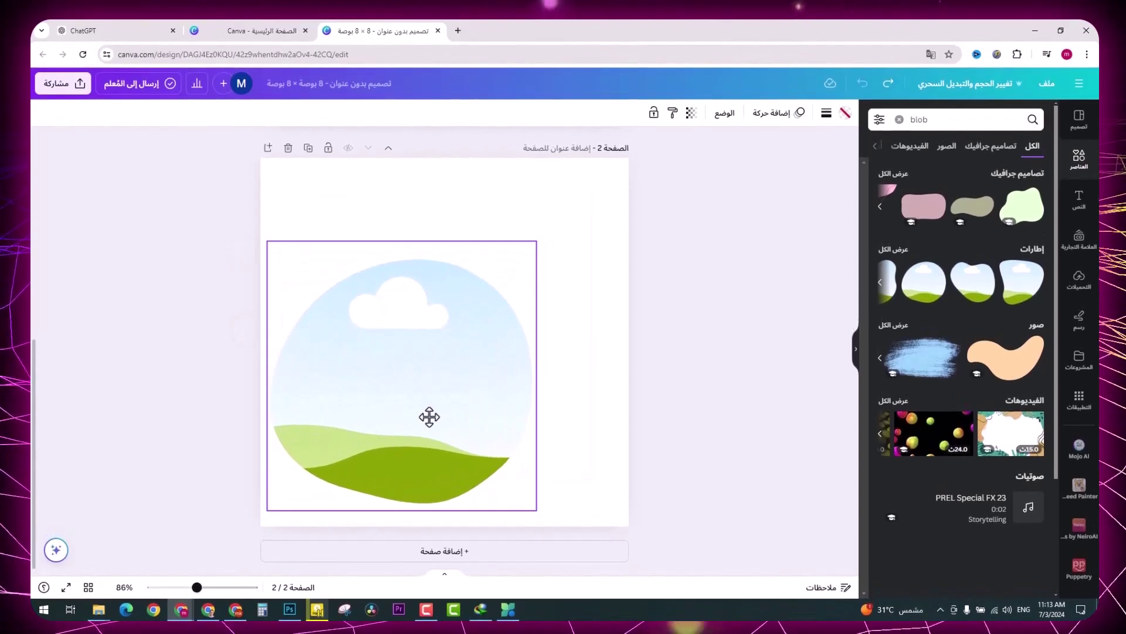
mouse_move(435, 418)
mouse_down()
mouse_move(517, 423)
mouse_move(515, 412)
mouse_move(424, 412)
mouse_up()
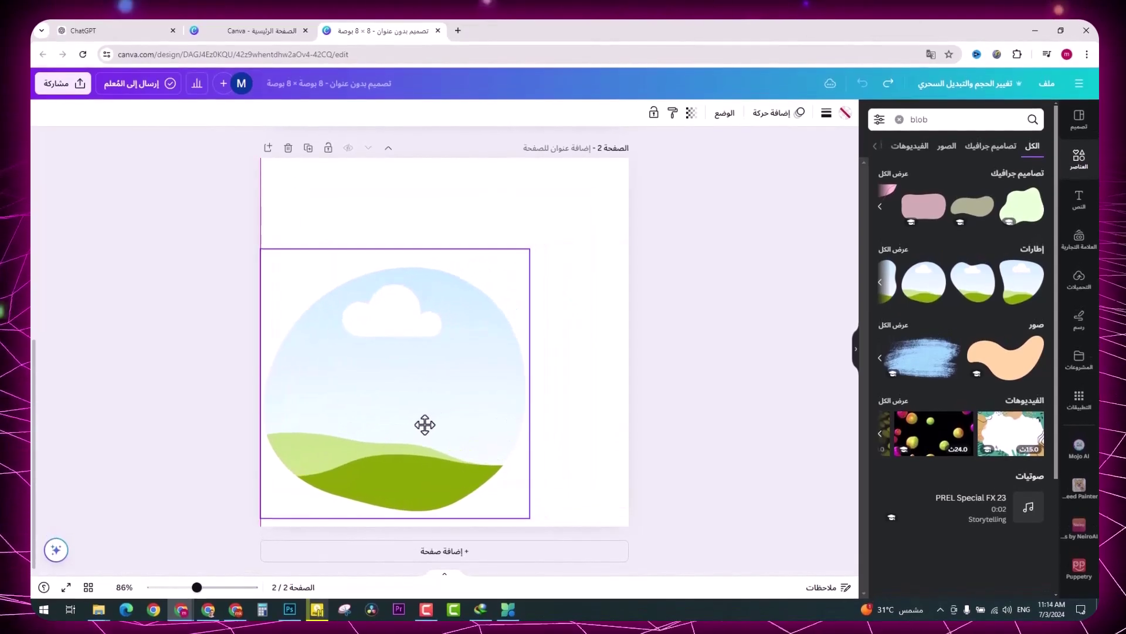
drag(531, 250, 514, 257)
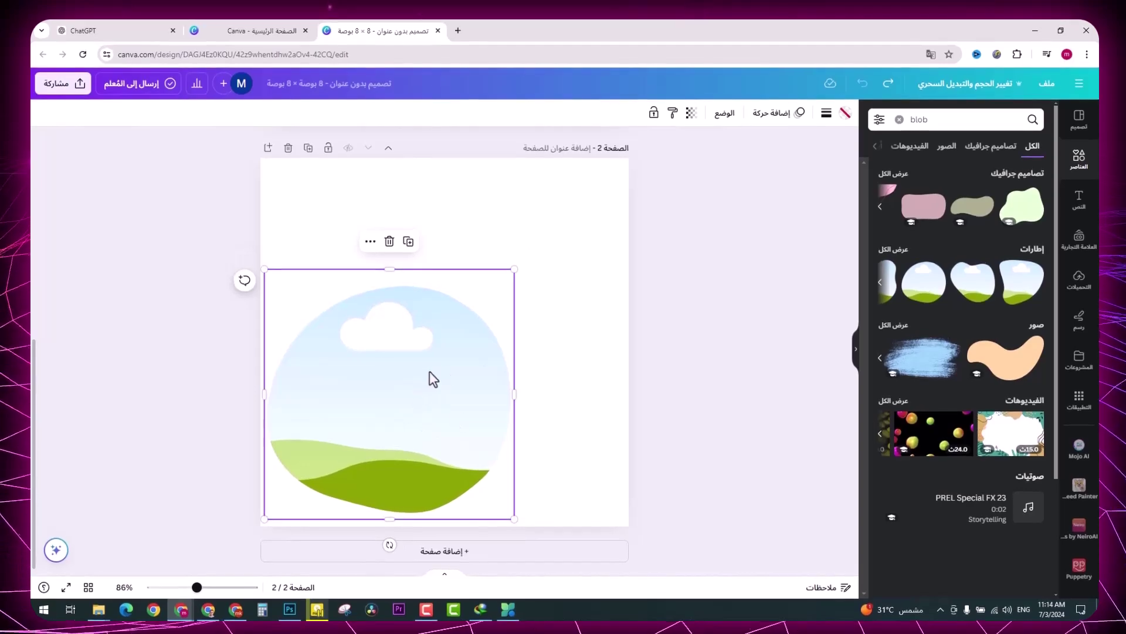
drag(390, 269, 393, 238)
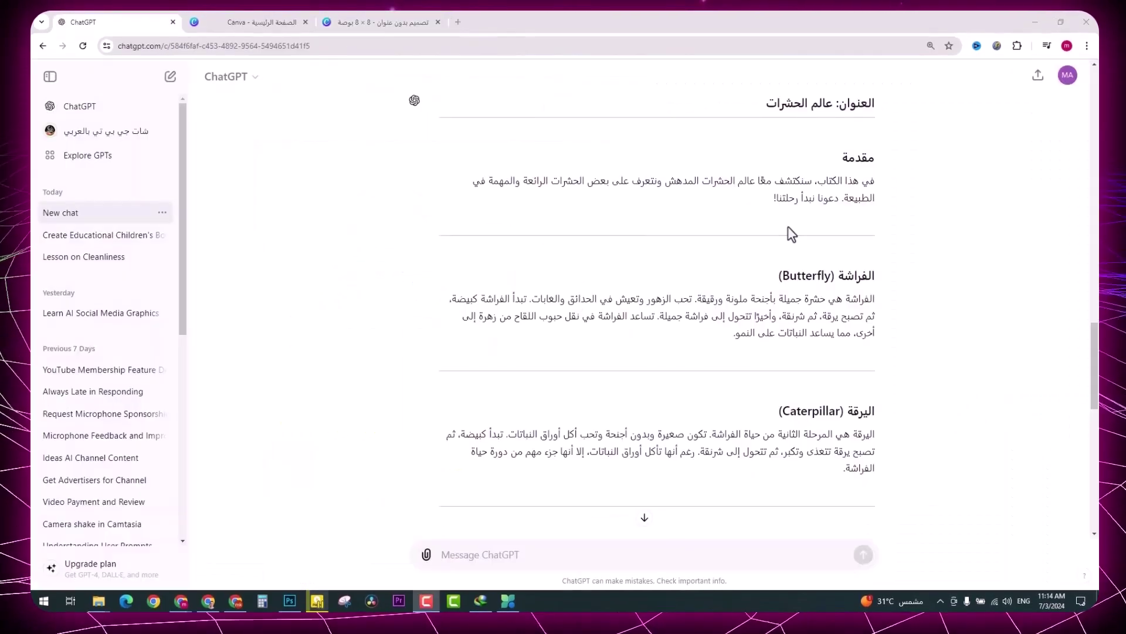
scroll(848, 311, up, 1)
Copy the Arabic Butterfly paragraph from the ChatGPT response
scroll(852, 318, down, 1)
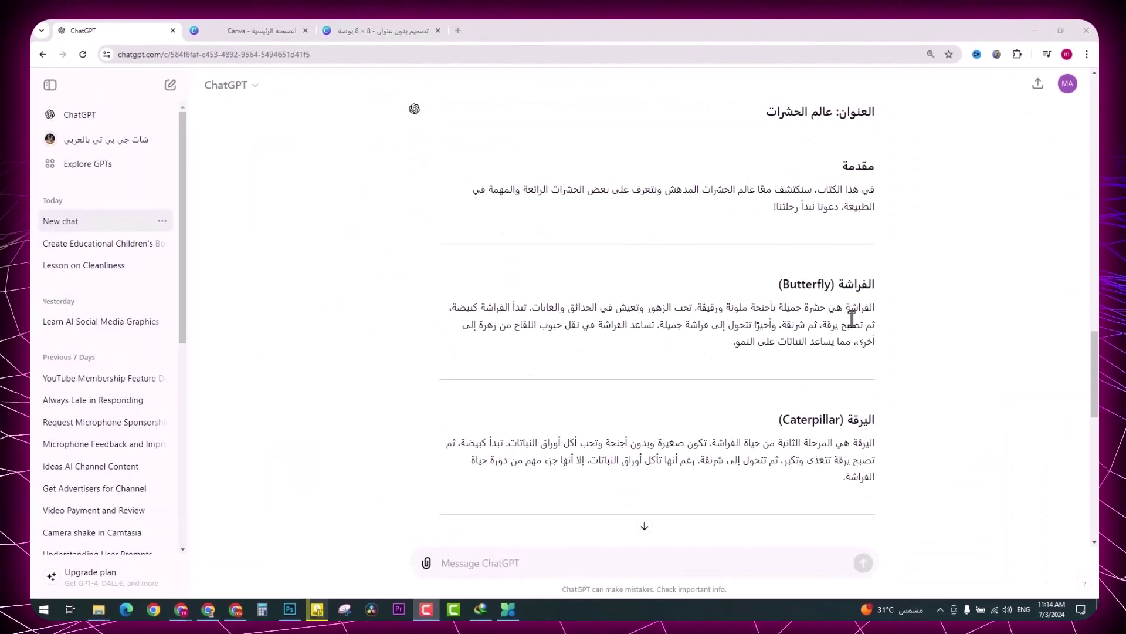
scroll(907, 326, up, 1)
scroll(907, 329, down, 2)
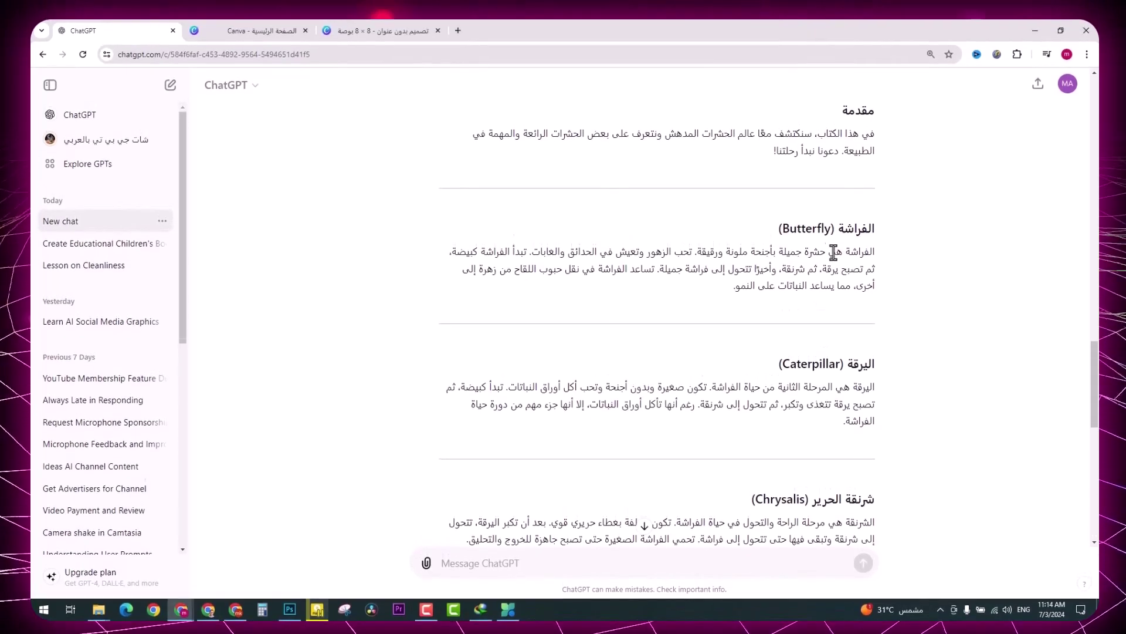
triple_click(833, 256)
key(ctrl+c)
right_click(789, 258)
click(787, 270)
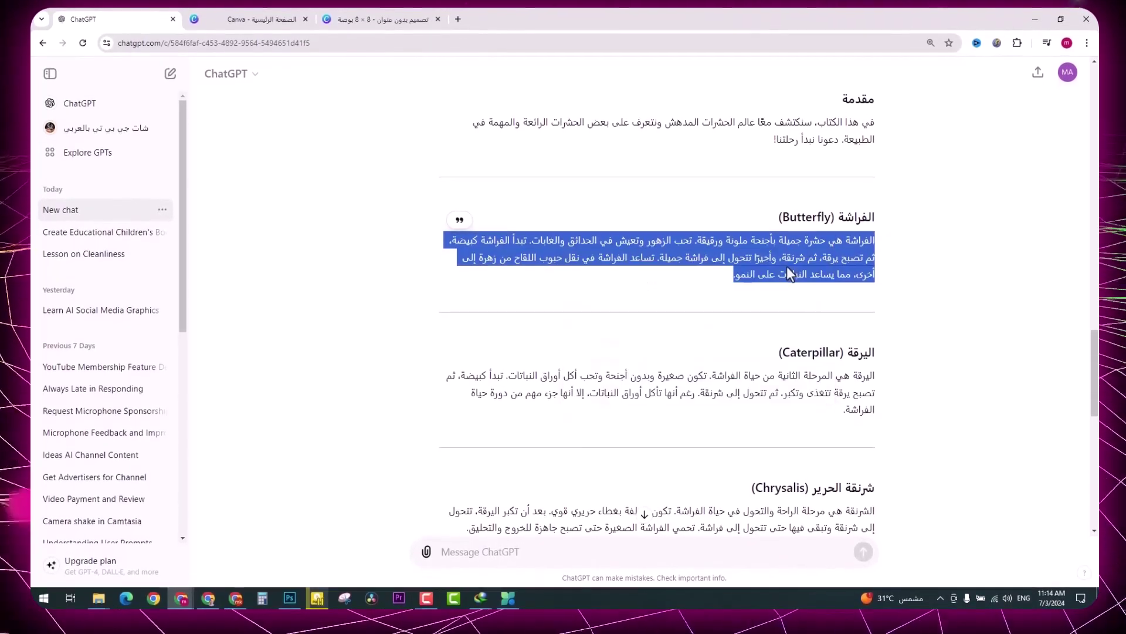
click(244, 23)
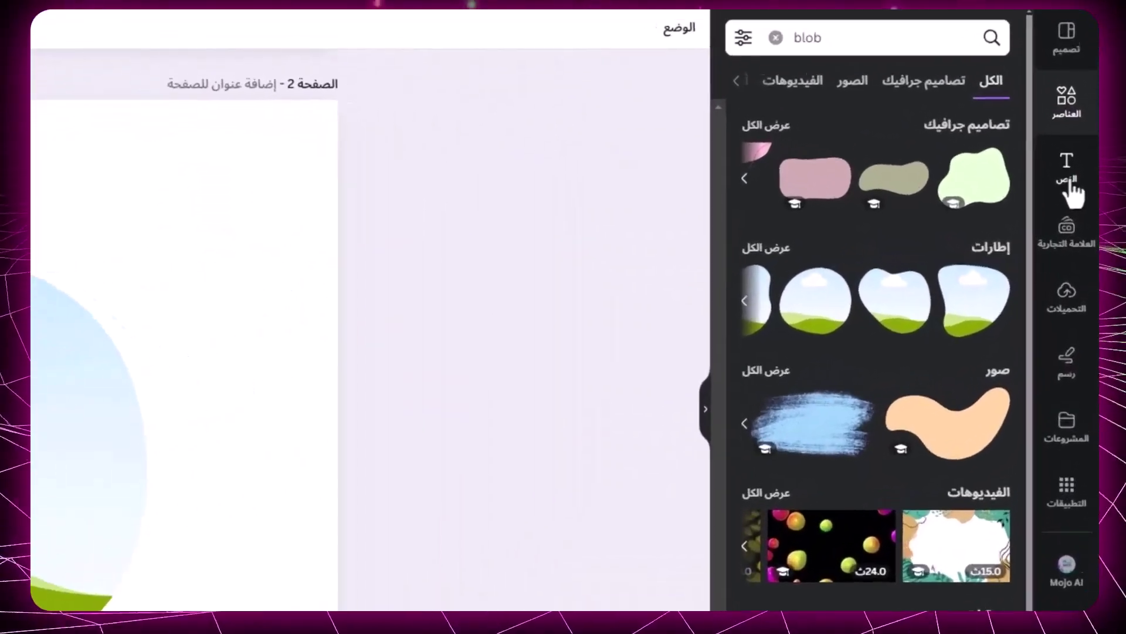
Add a text box on page 2 and paste the Arabic butterfly paragraph into it
click(1080, 203)
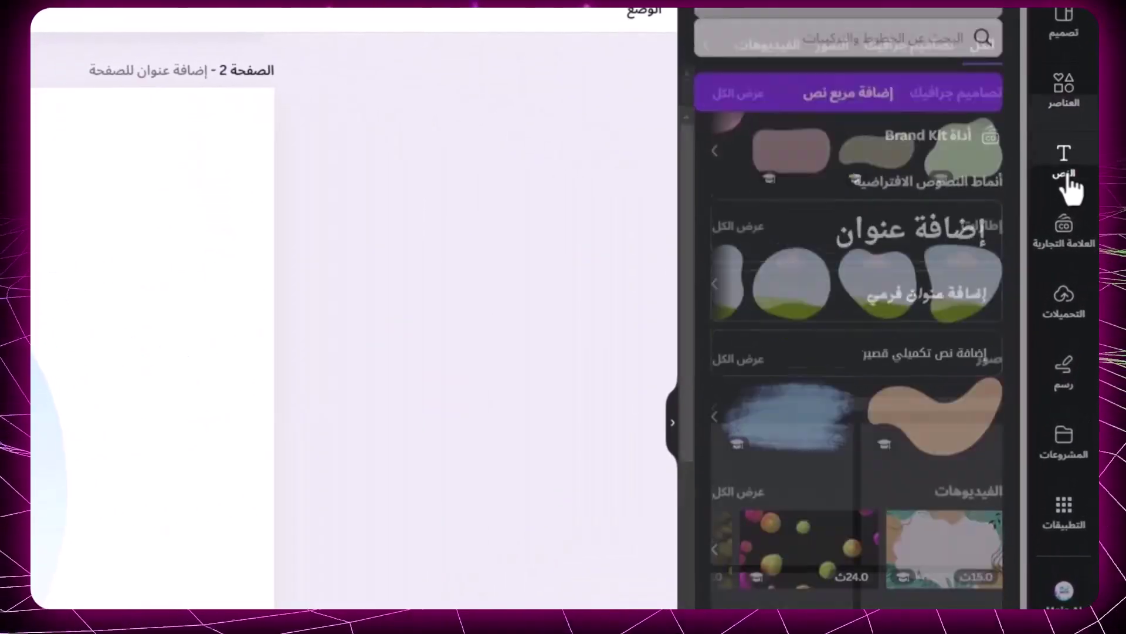
click(918, 82)
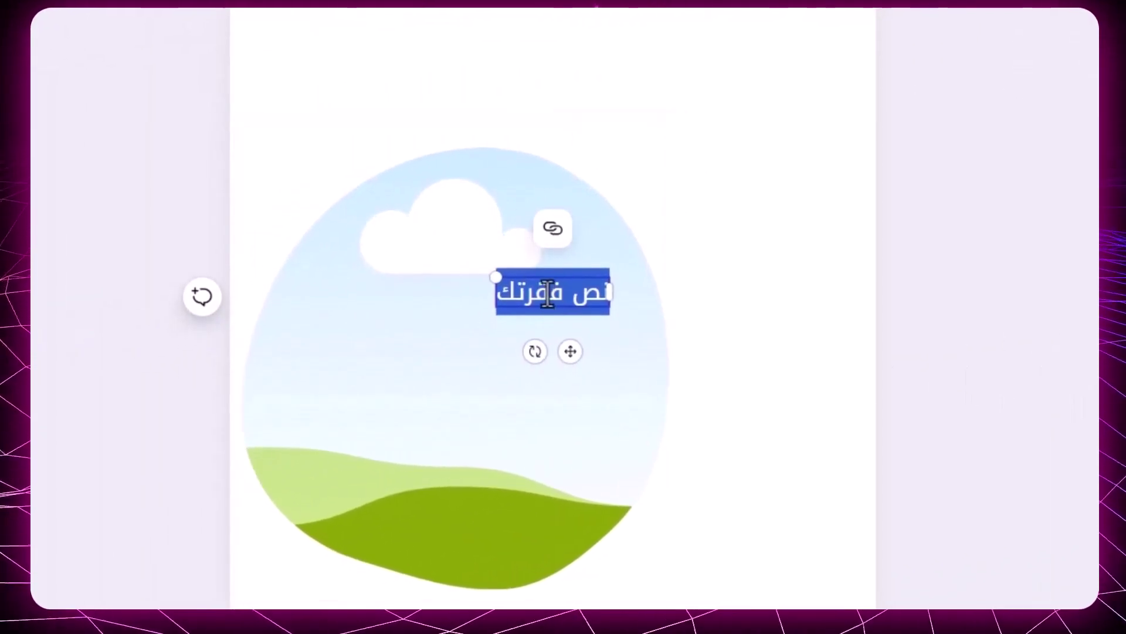
drag(572, 359, 809, 179)
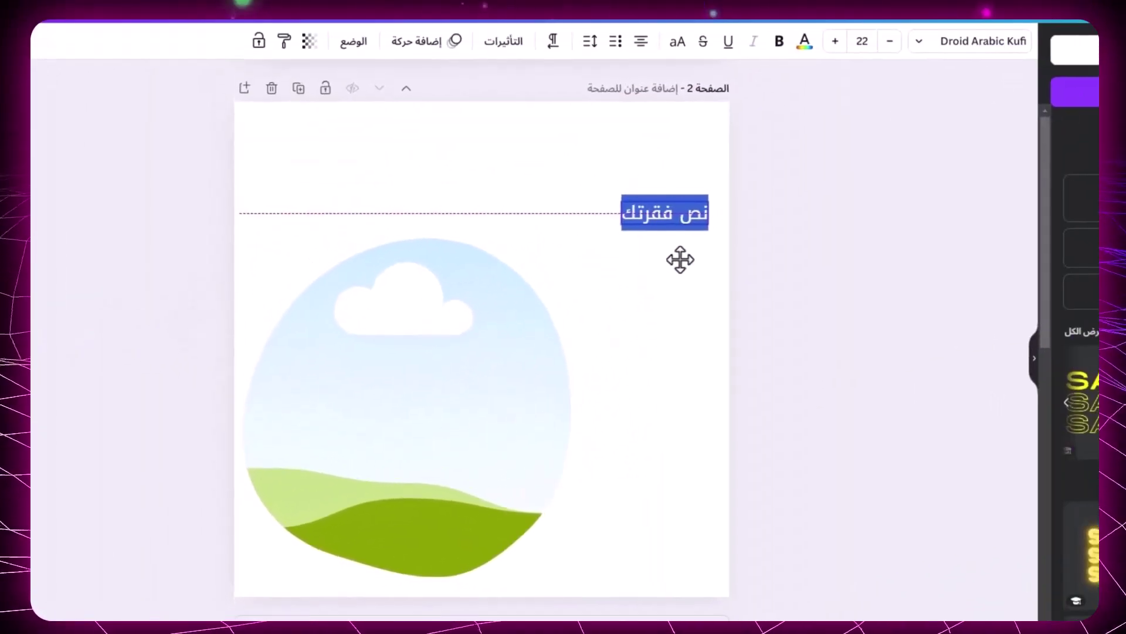
right_click(676, 208)
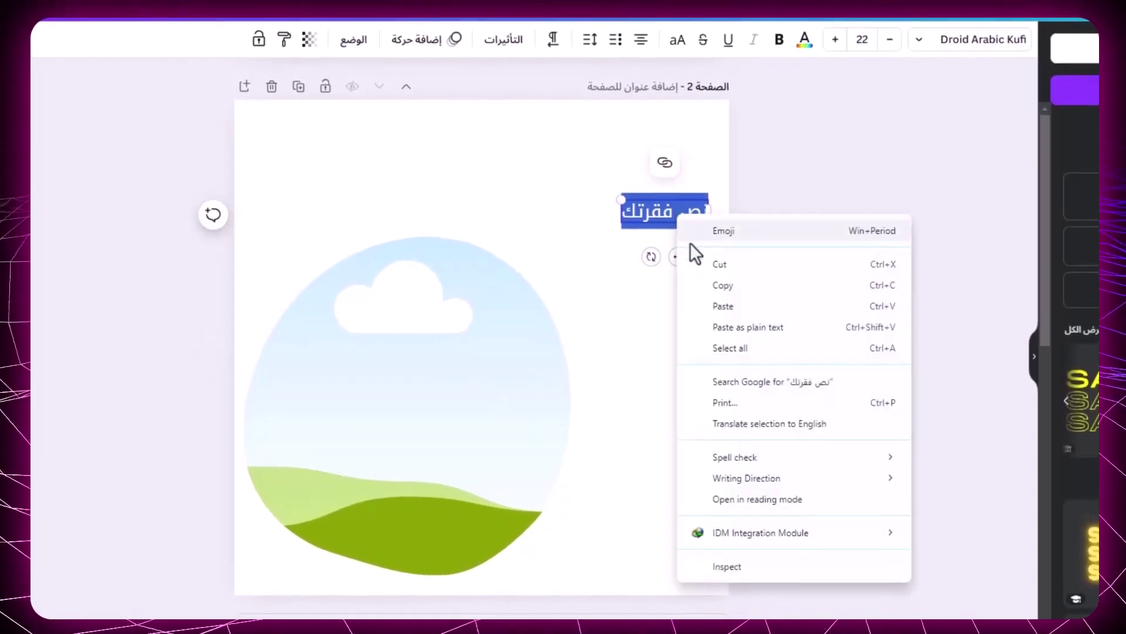
click(725, 309)
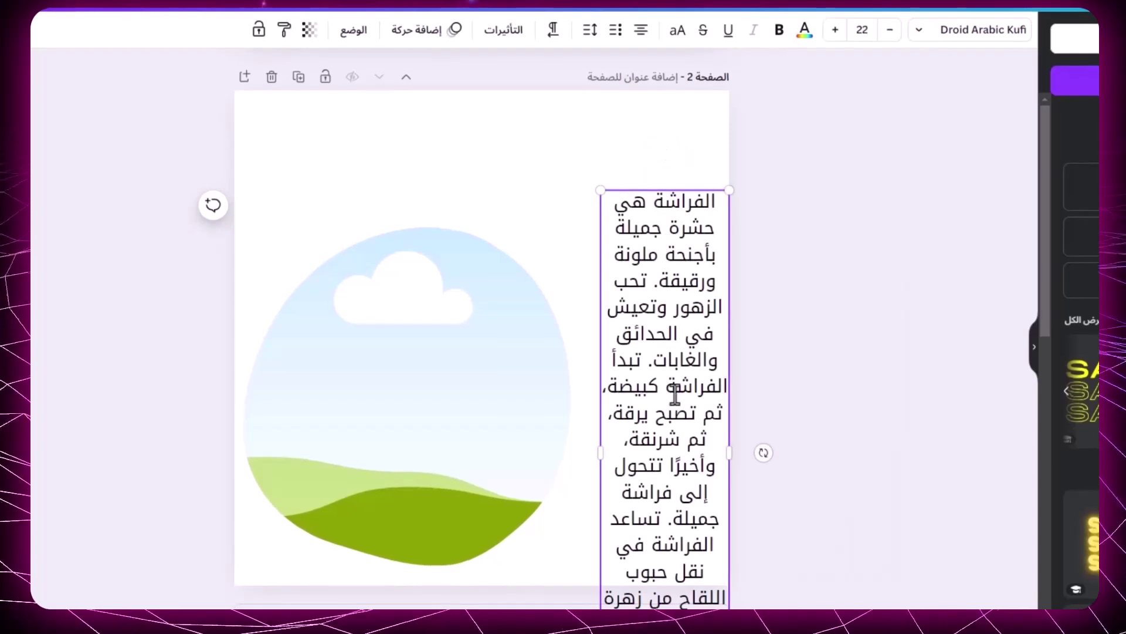
drag(596, 188, 571, 174)
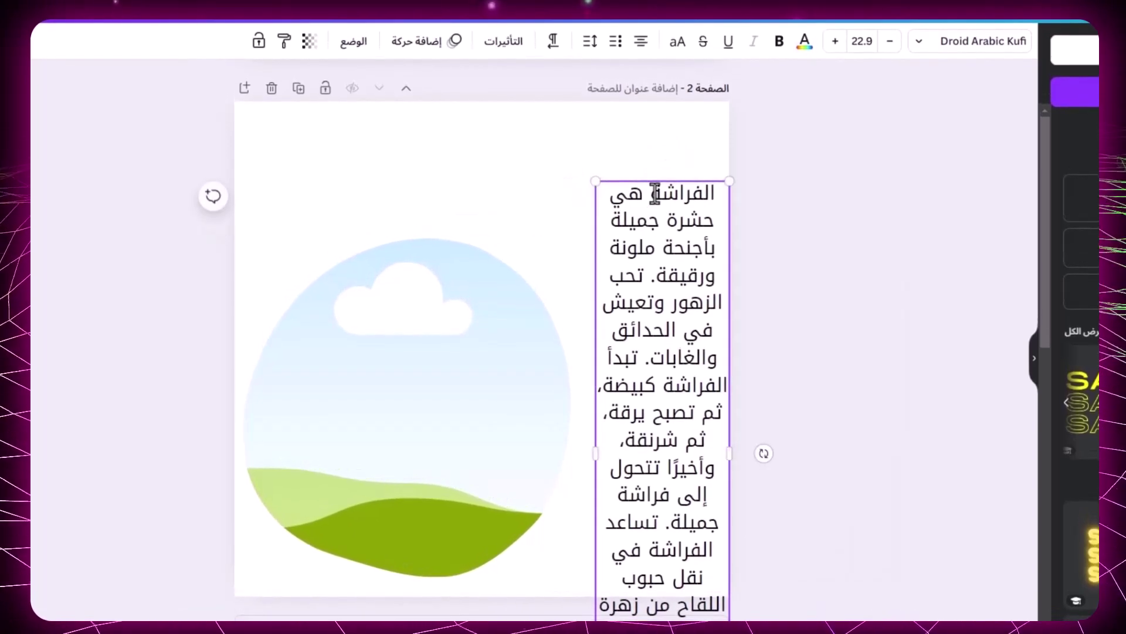
Widen the paragraph box so the text reflows and move it beside the landscape picture
click(654, 494)
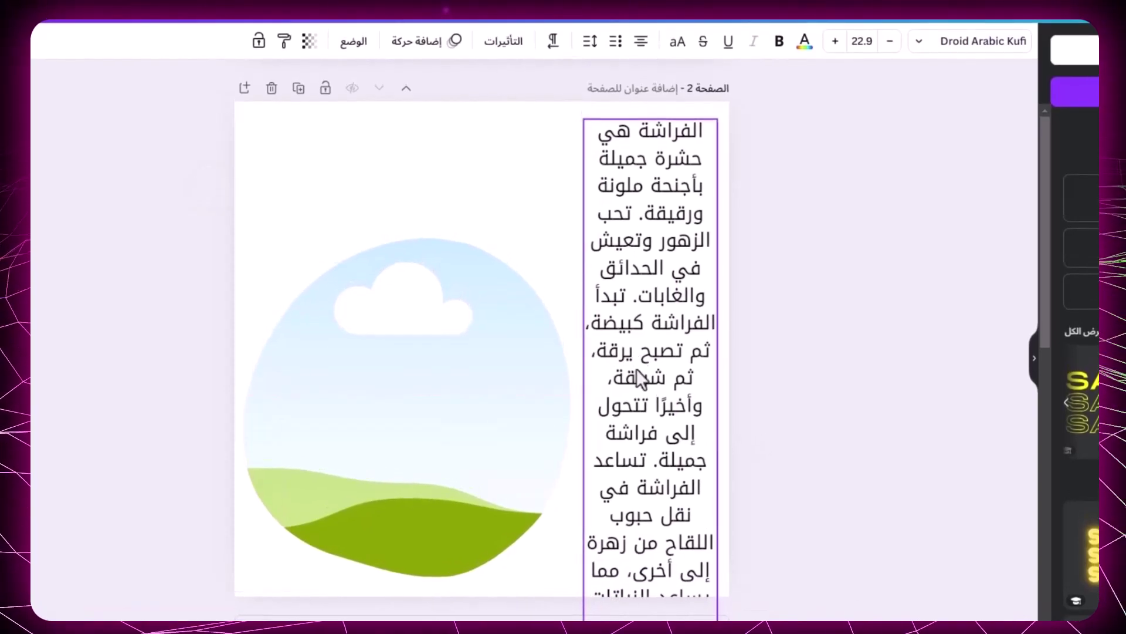
key(ctrl+a)
drag(572, 364, 552, 366)
click(792, 409)
drag(652, 356, 639, 399)
click(371, 407)
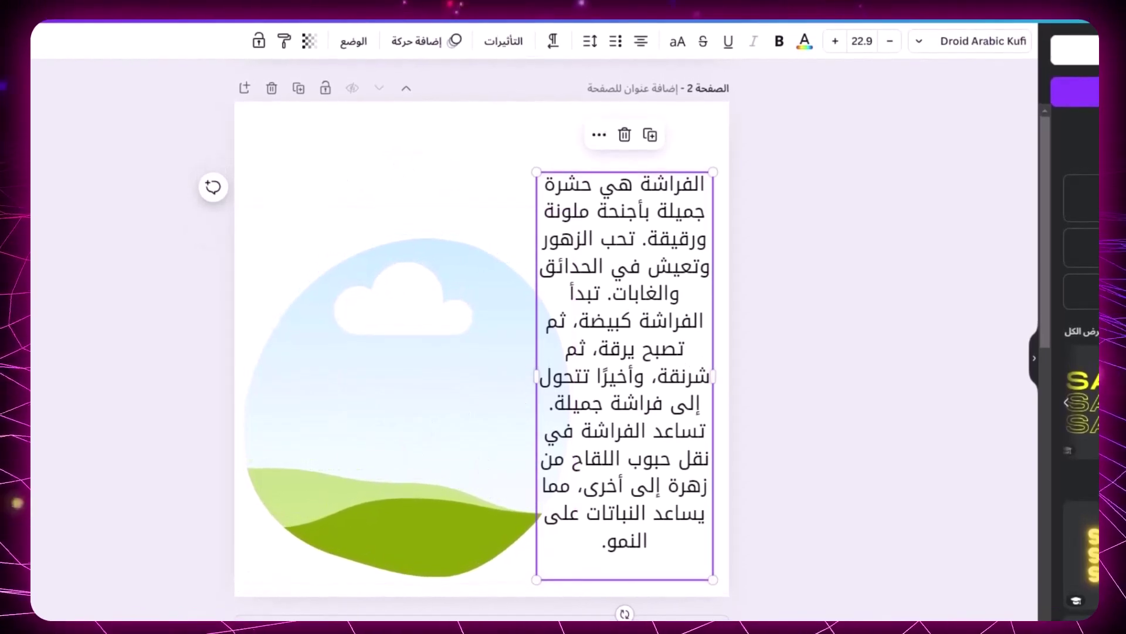
click(207, 602)
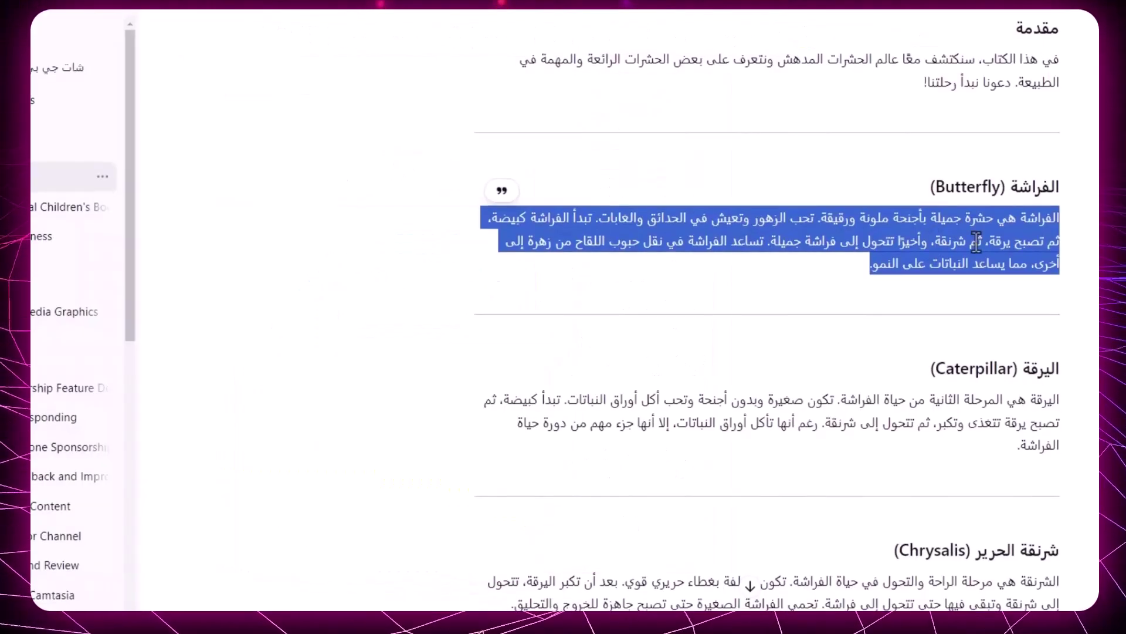
Copy the heading الفراشة from ChatGPT and paste it into a new text box near the top
triple_click(1033, 183)
right_click(1035, 191)
click(1063, 199)
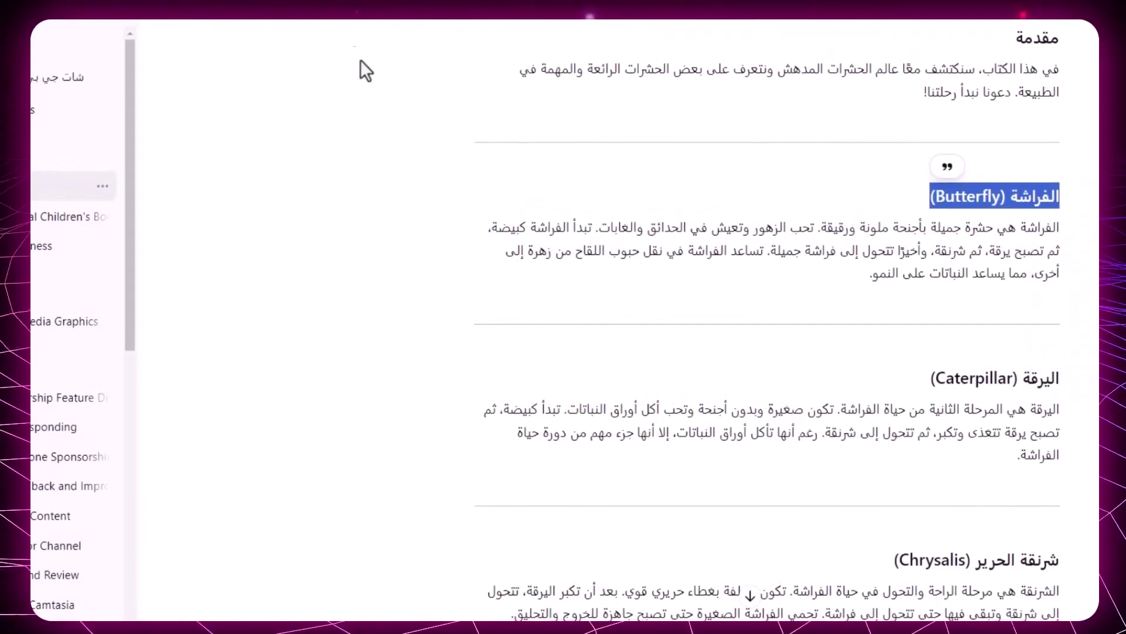
click(352, 12)
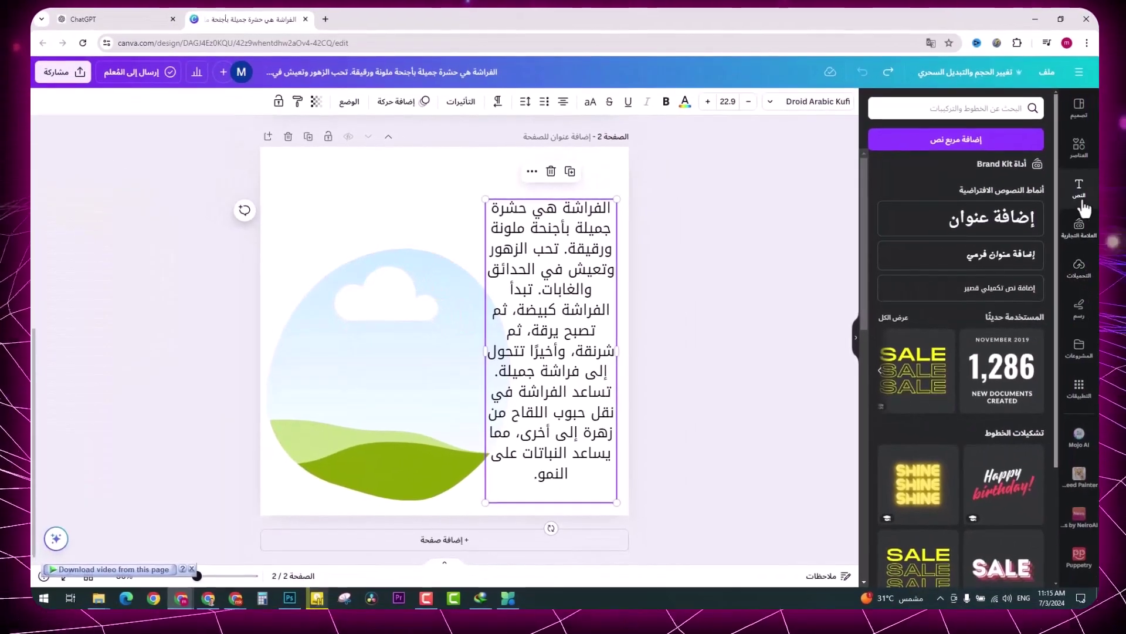
click(991, 148)
right_click(449, 335)
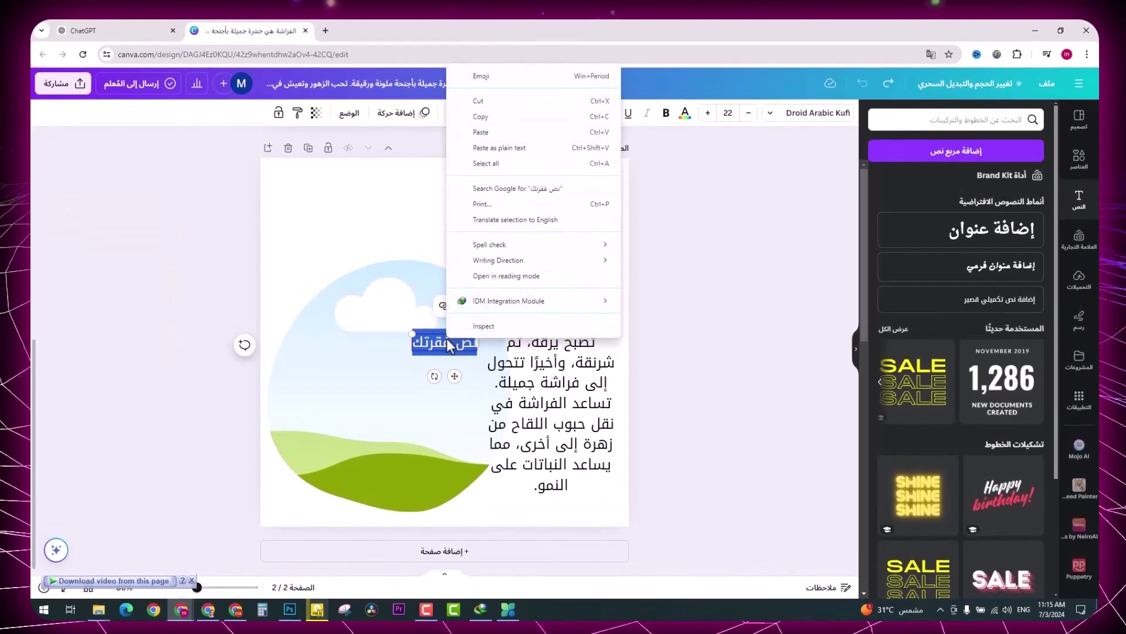
click(481, 132)
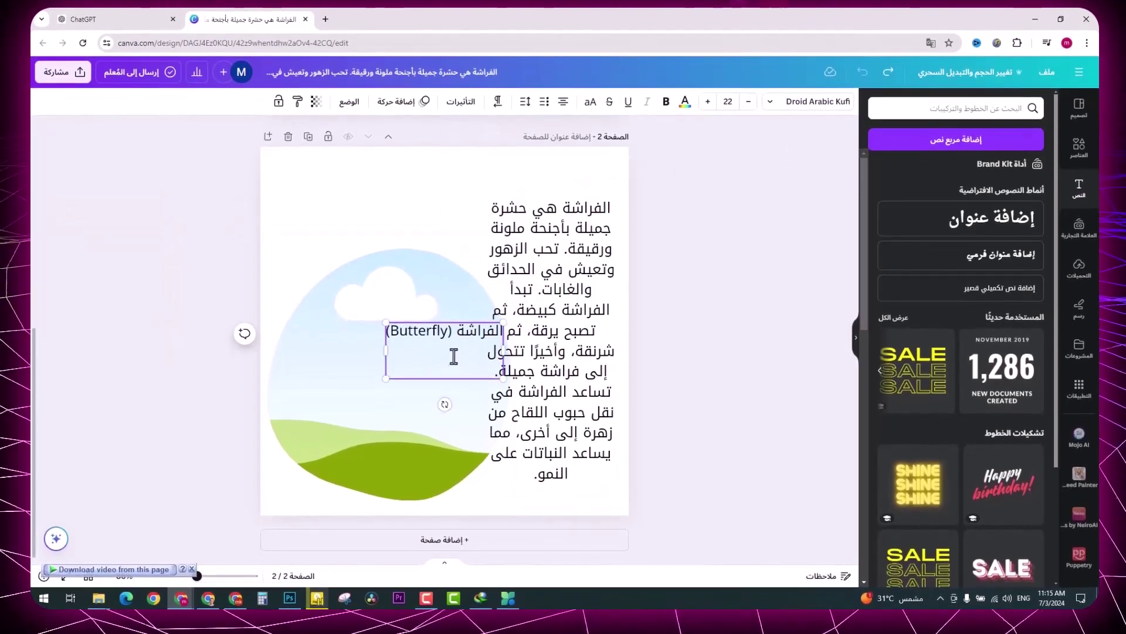
key(BackSpace)
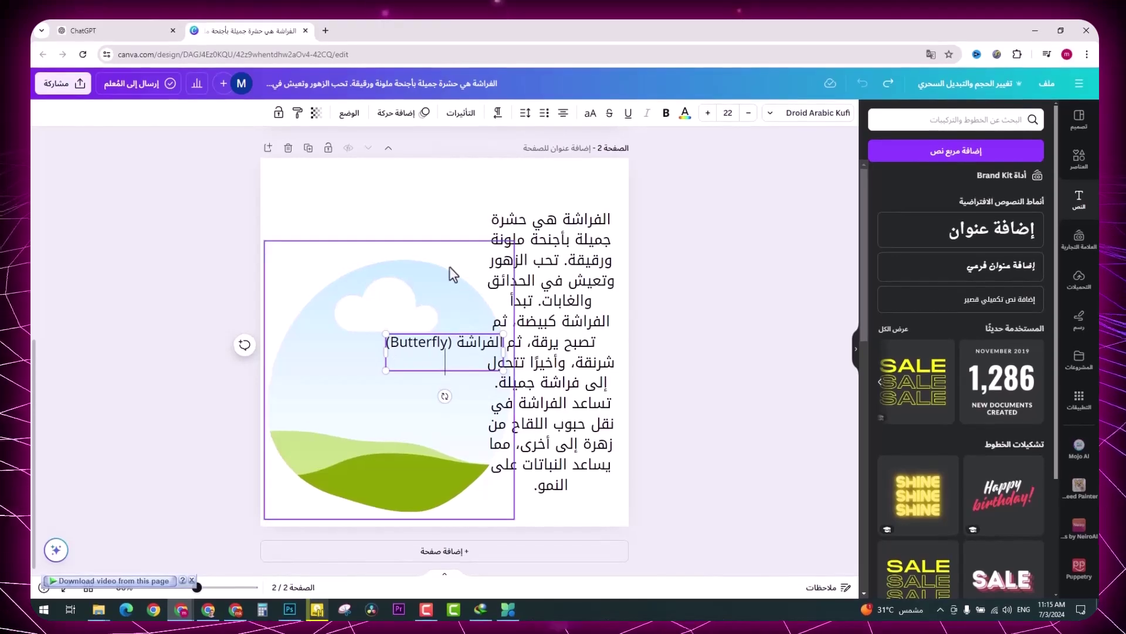
drag(439, 336, 415, 320)
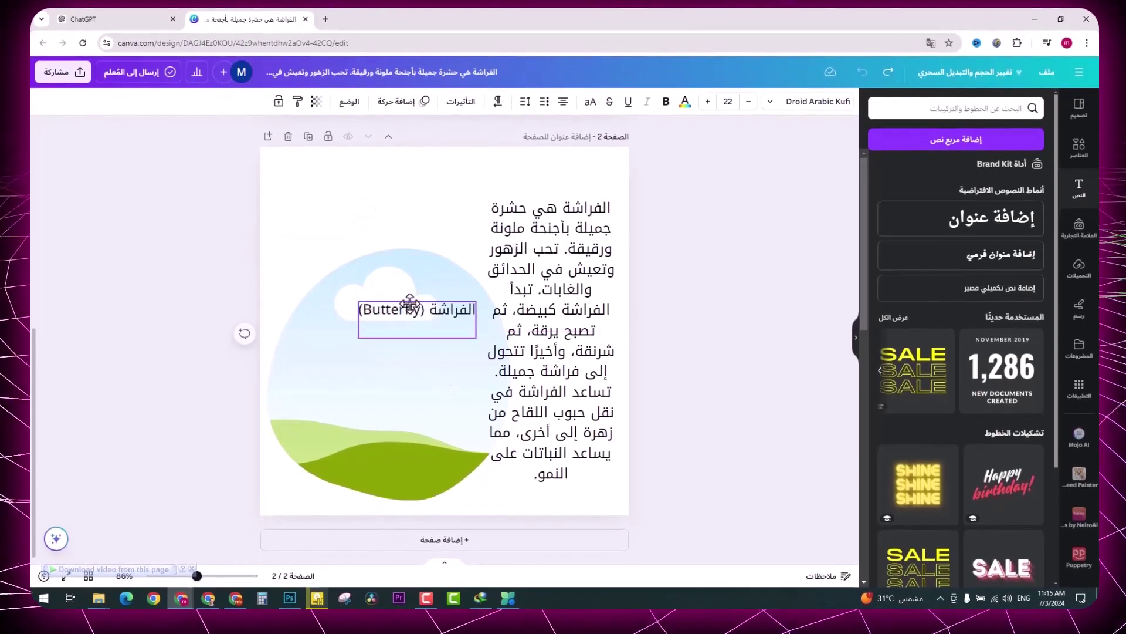
drag(377, 211, 382, 194)
Set the heading in the Aniq font at about size 39 and place it top-left
double_click(400, 201)
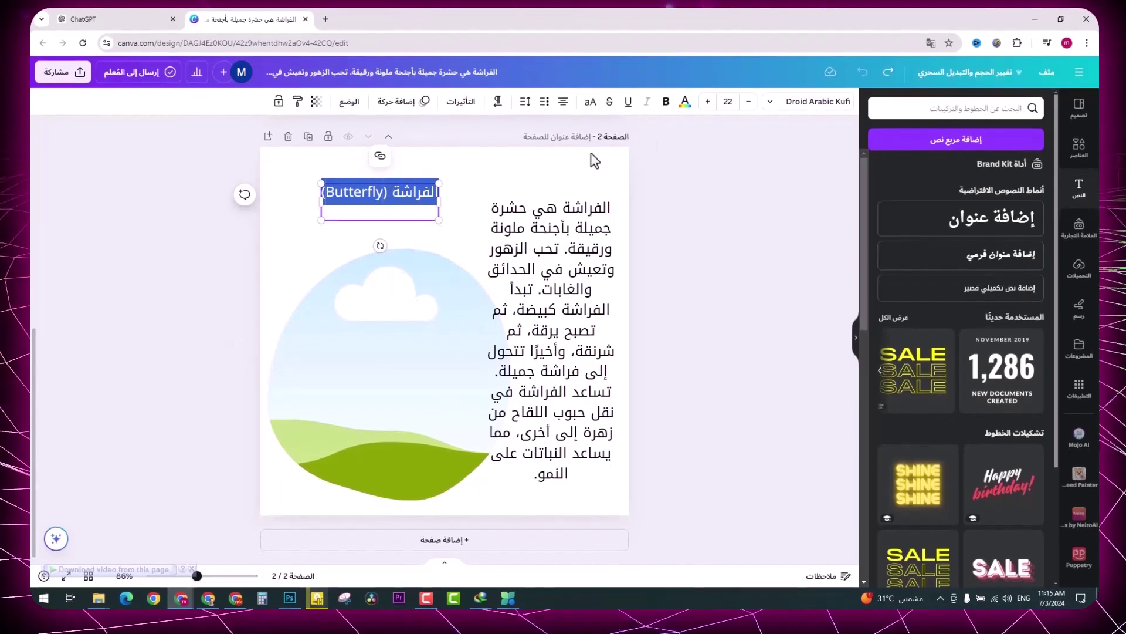
click(770, 102)
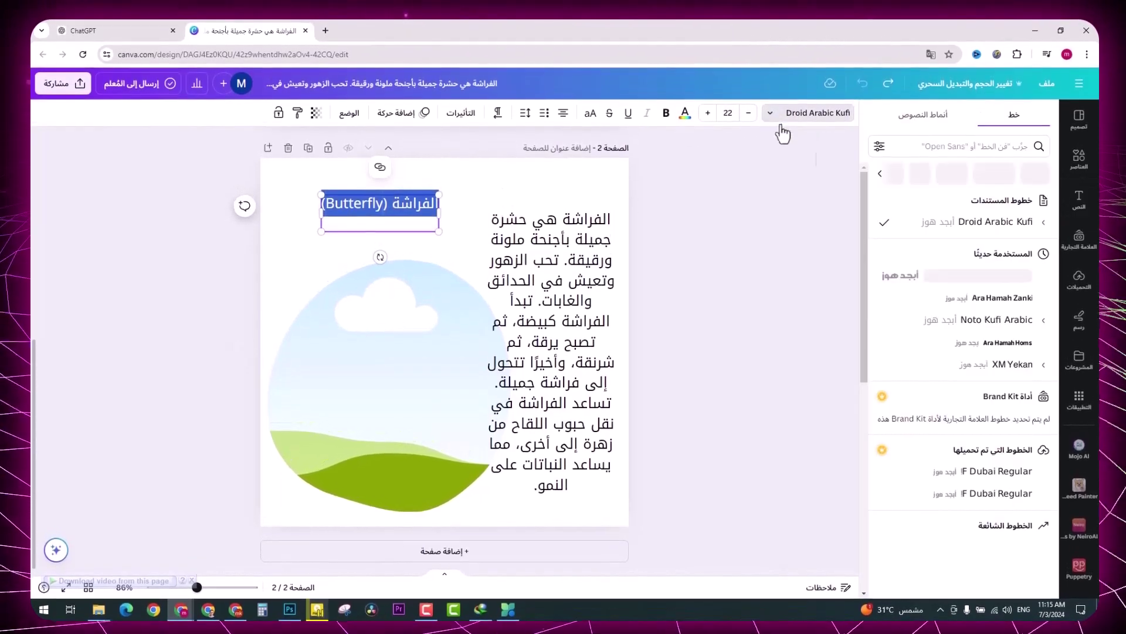
scroll(969, 359, down, 5)
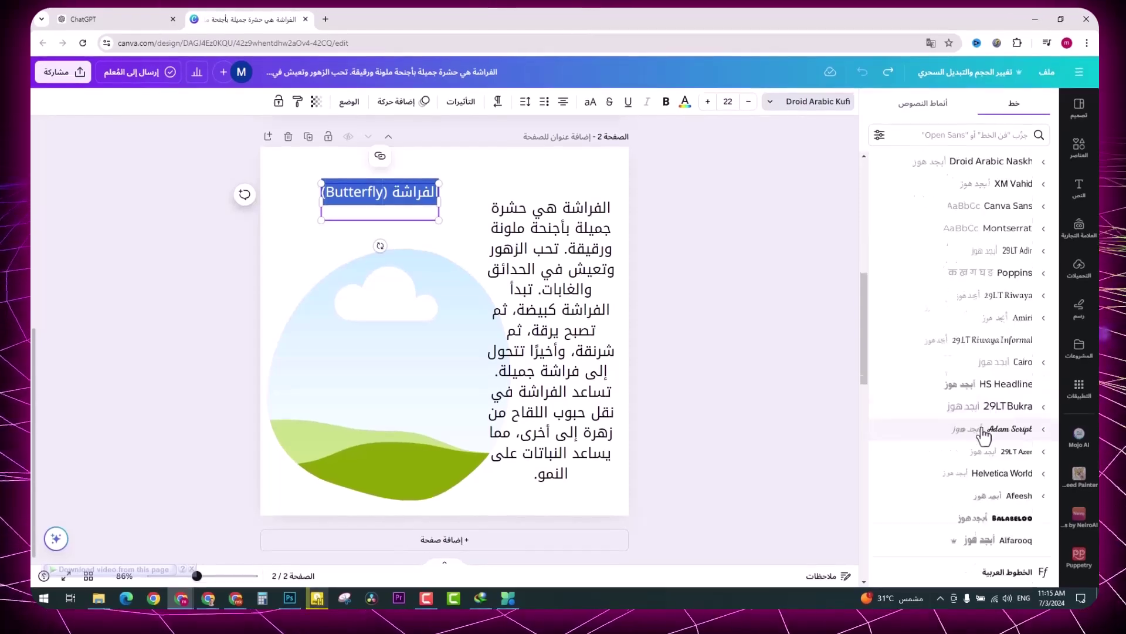
scroll(988, 438, down, 5)
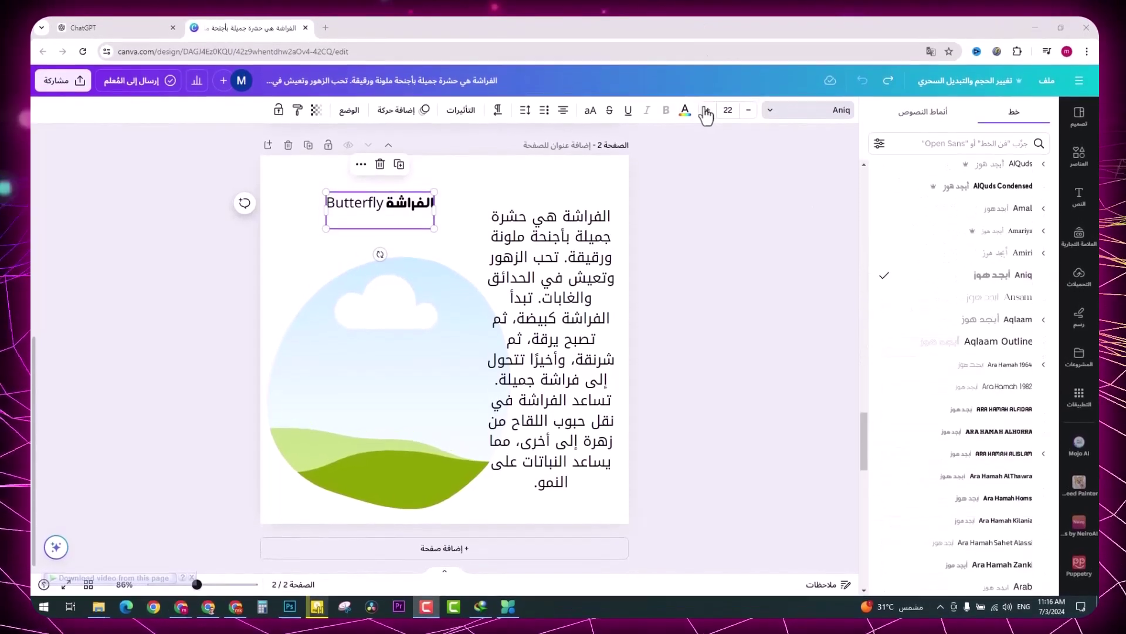
click(708, 113)
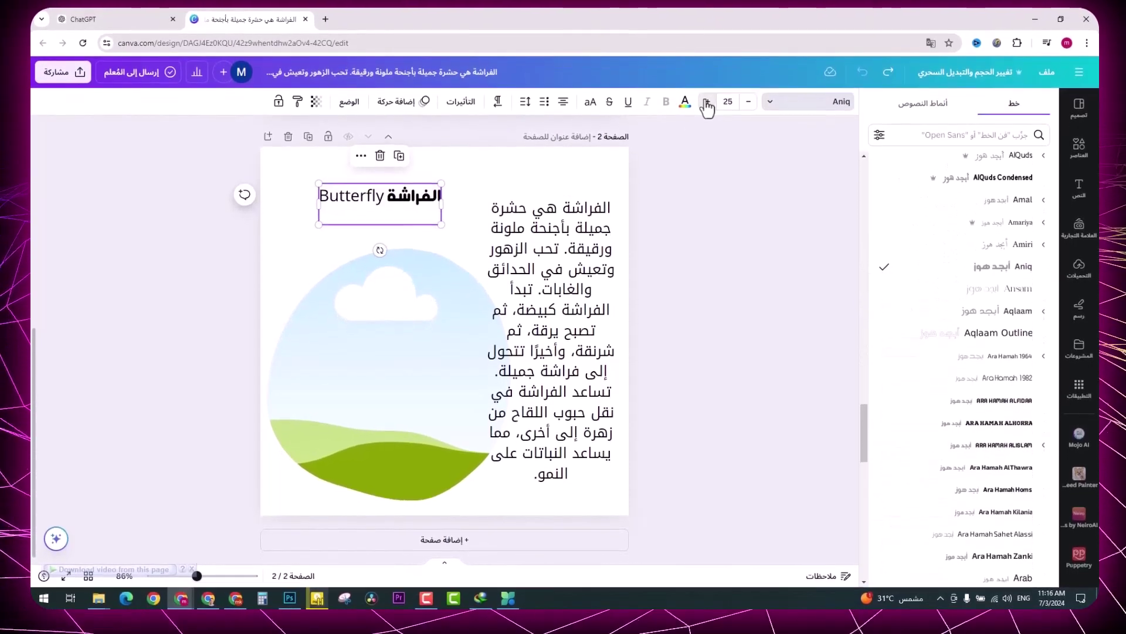
click(707, 103)
click(707, 102)
click(707, 103)
click(706, 103)
click(707, 103)
click(707, 103)
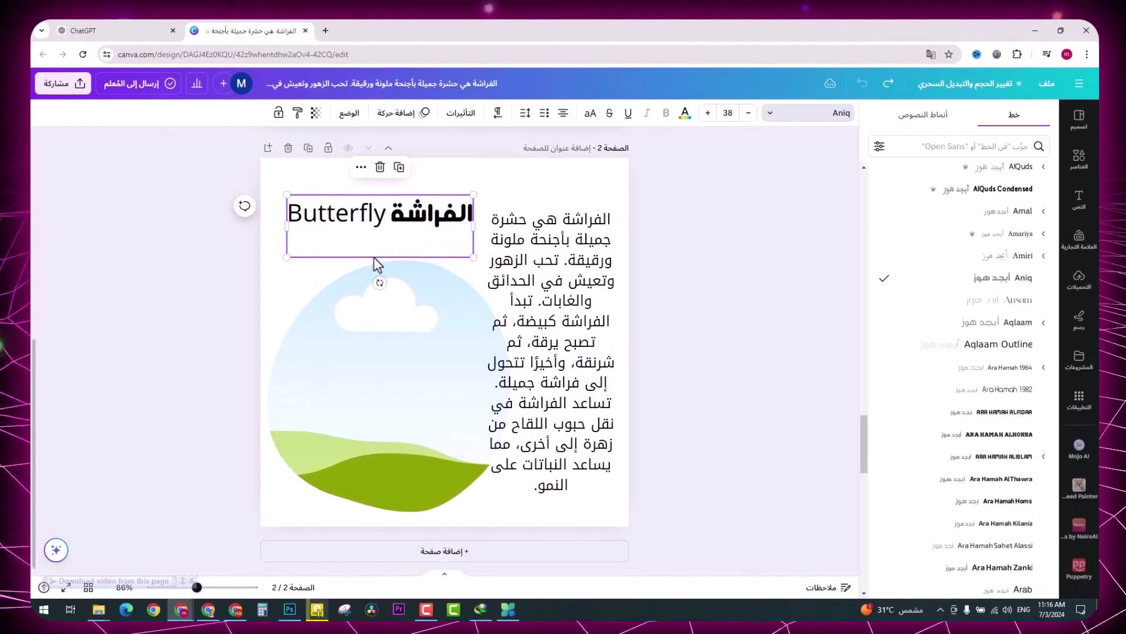
drag(469, 257, 471, 280)
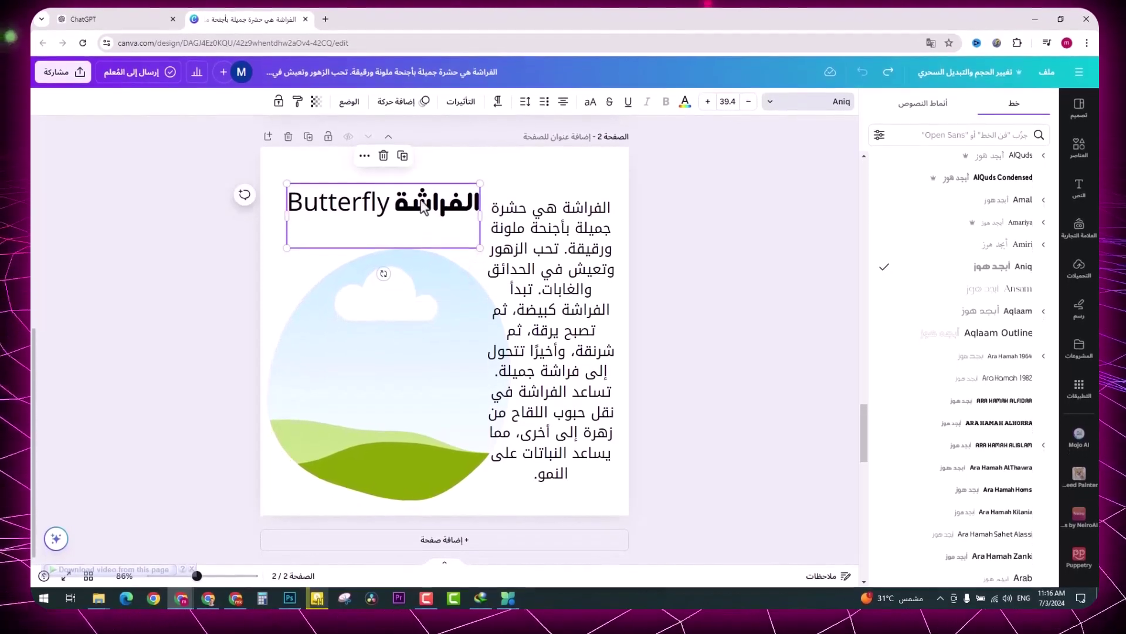
drag(422, 205, 414, 180)
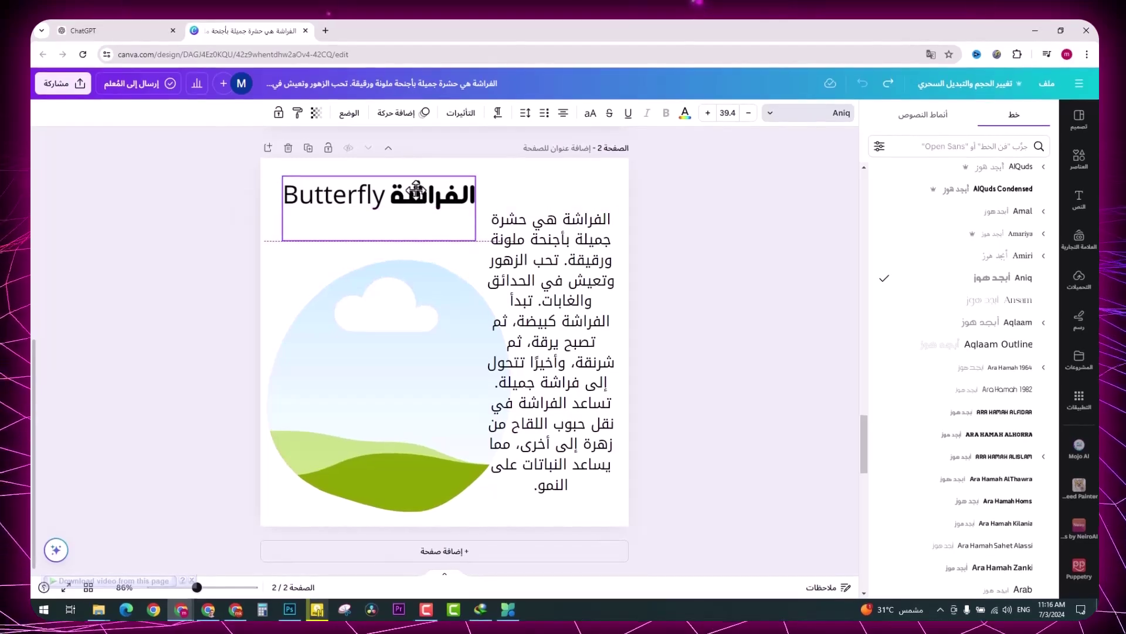
click(626, 249)
click(432, 202)
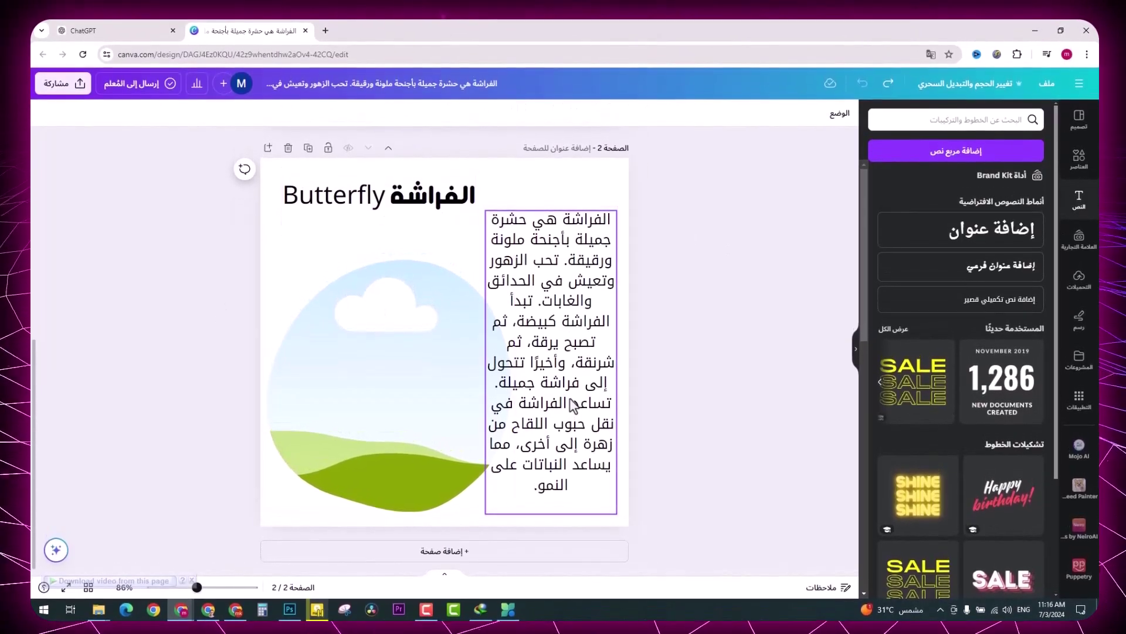
Reposition the landscape picture on page 2
click(452, 363)
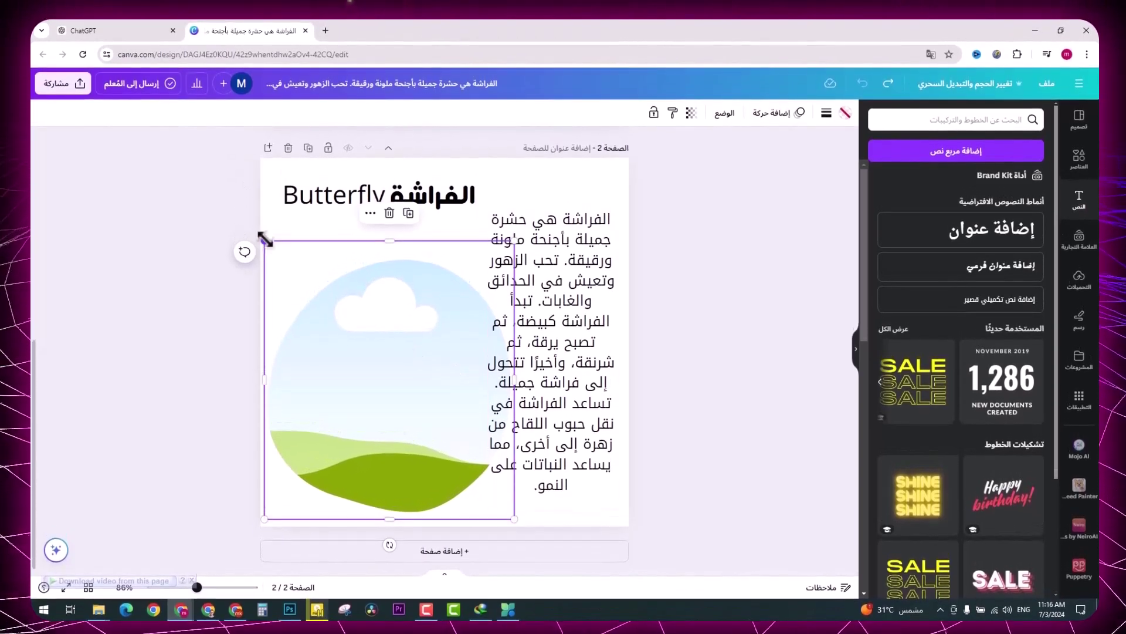
drag(265, 228, 239, 203)
drag(384, 314, 423, 309)
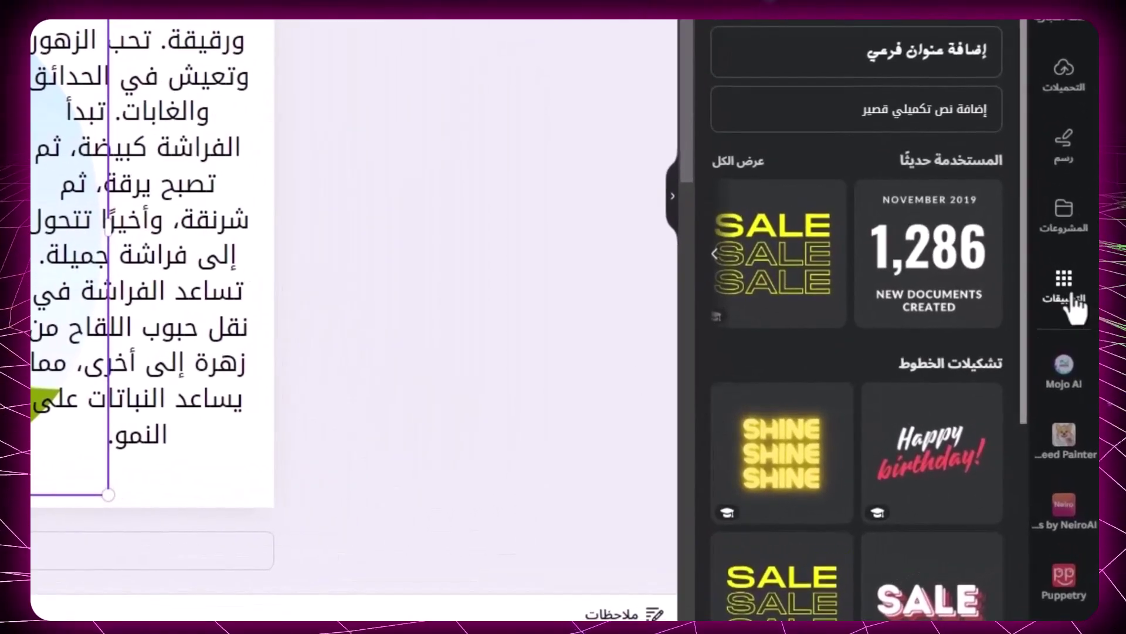
Generate images in Magic Media from the prompt فراشة and add the first butterfly result
click(1074, 296)
scroll(969, 434, down, 5)
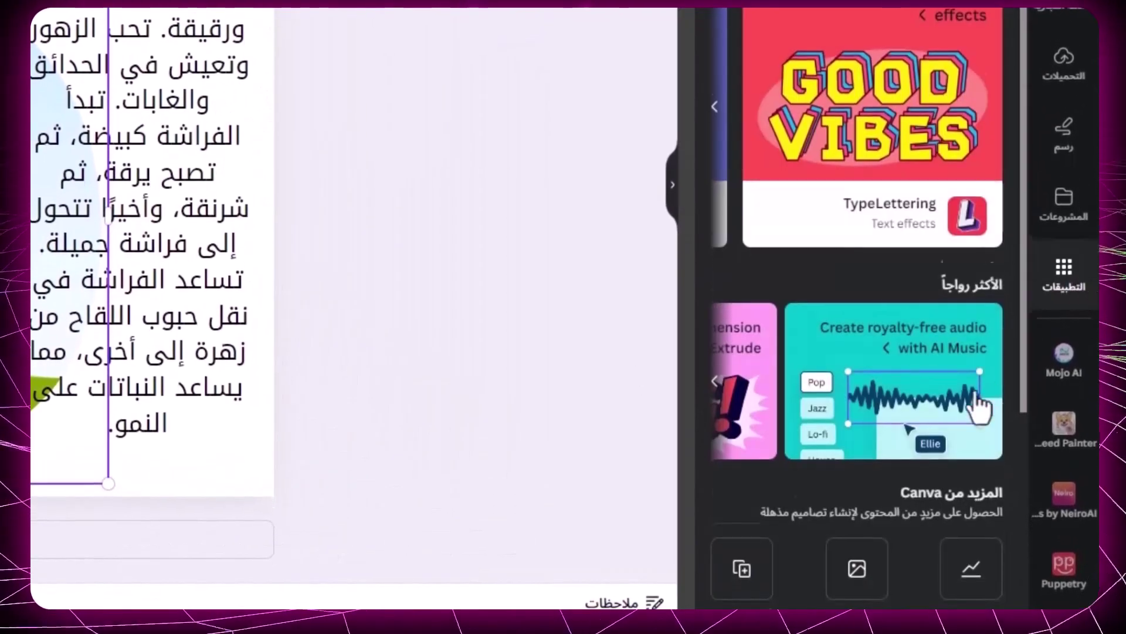
scroll(965, 434, down, 5)
scroll(968, 411, up, 5)
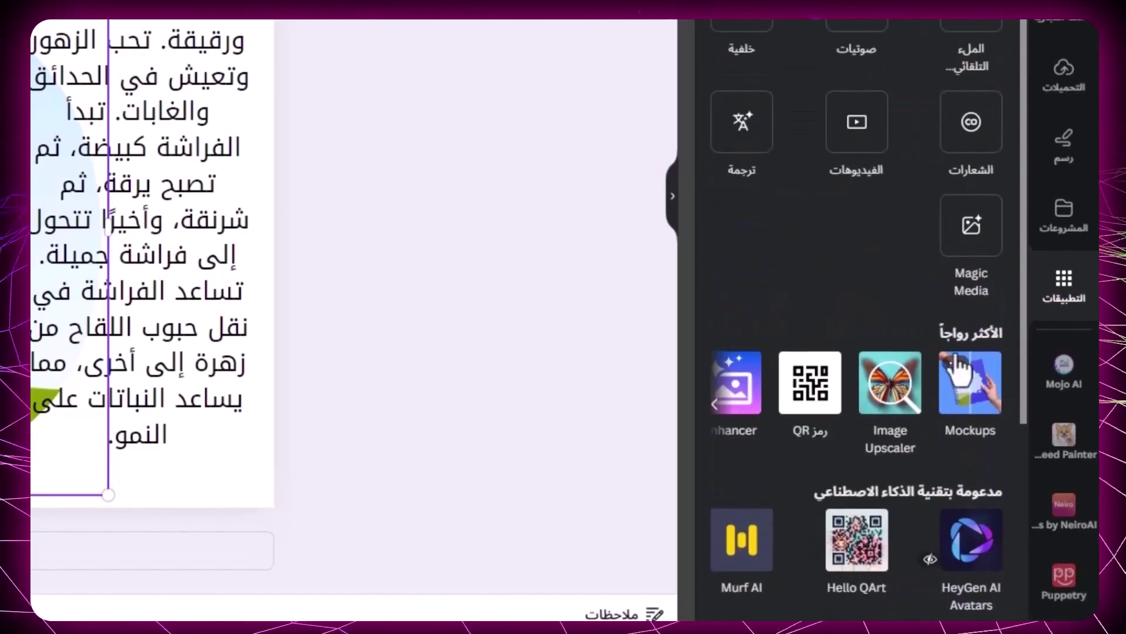
click(971, 258)
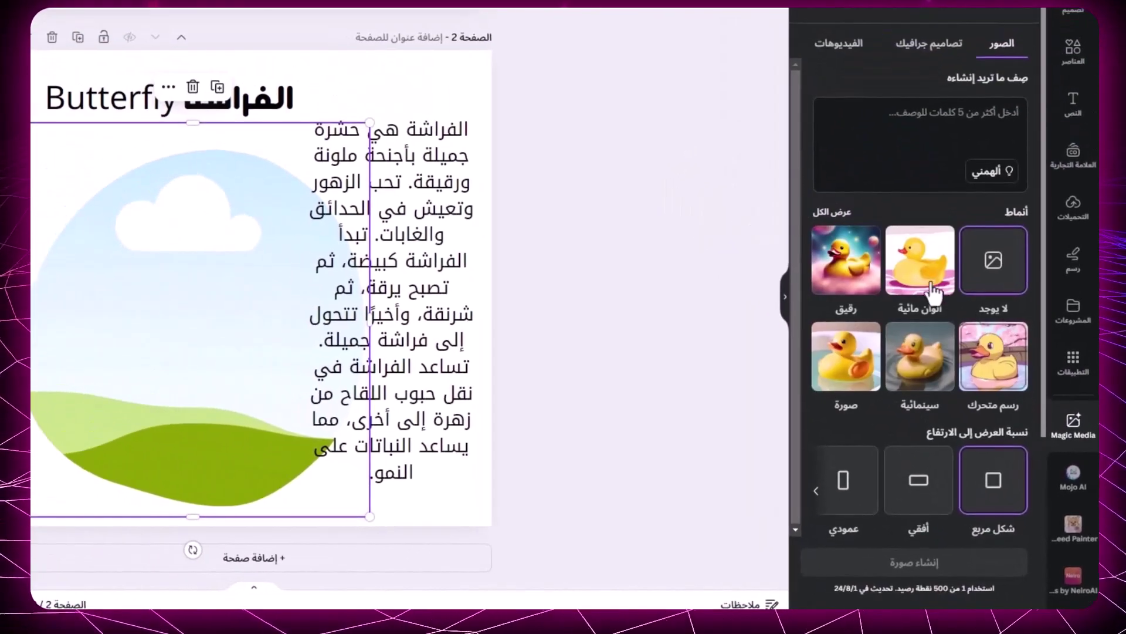
click(984, 122)
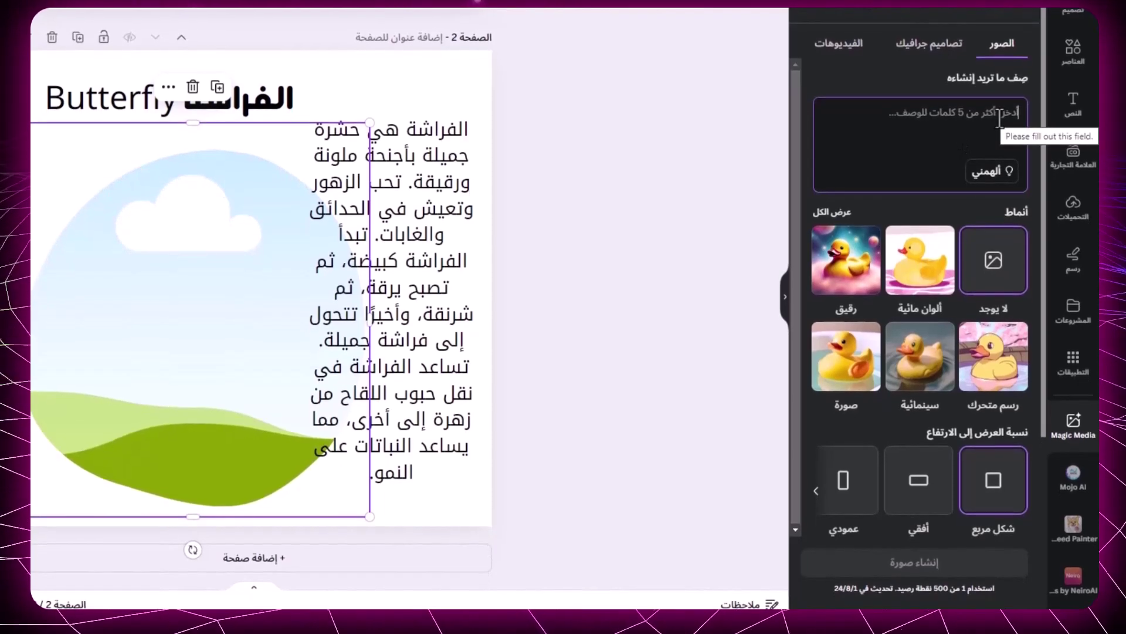
text(tvh)
key(BackSpace)
key(BackSpace)
key(BackSpace)
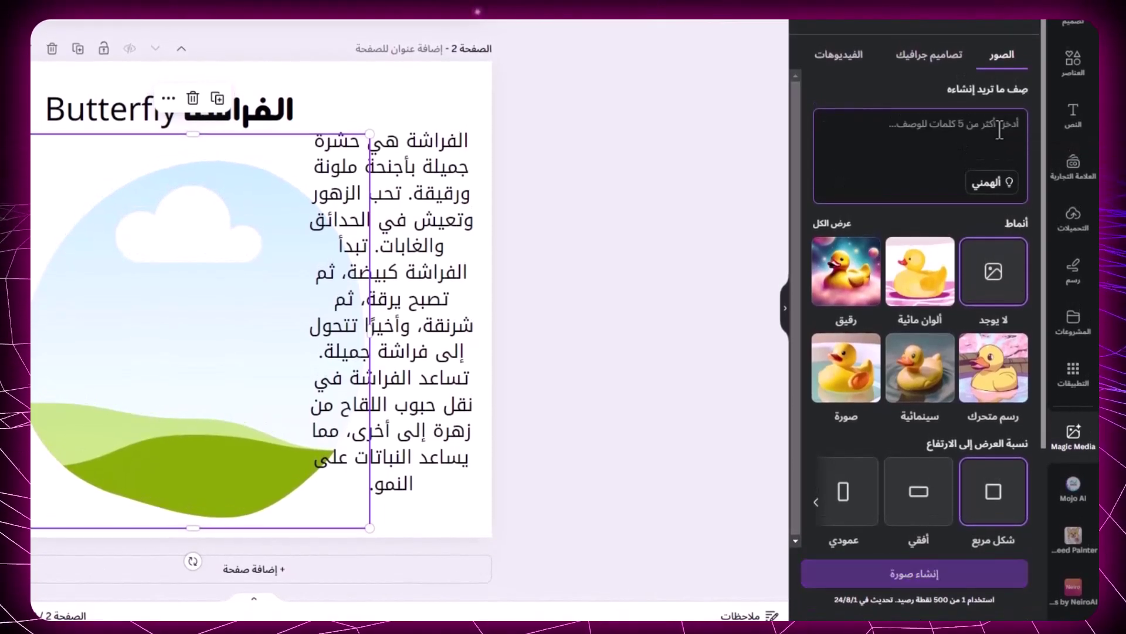
text(فراشة)
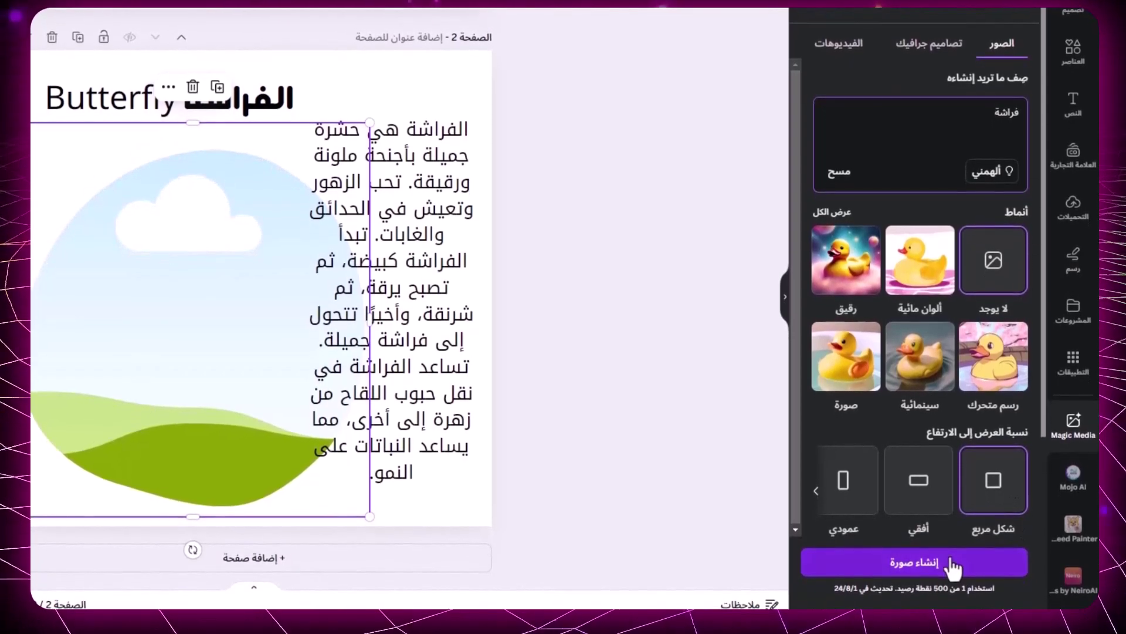
click(957, 576)
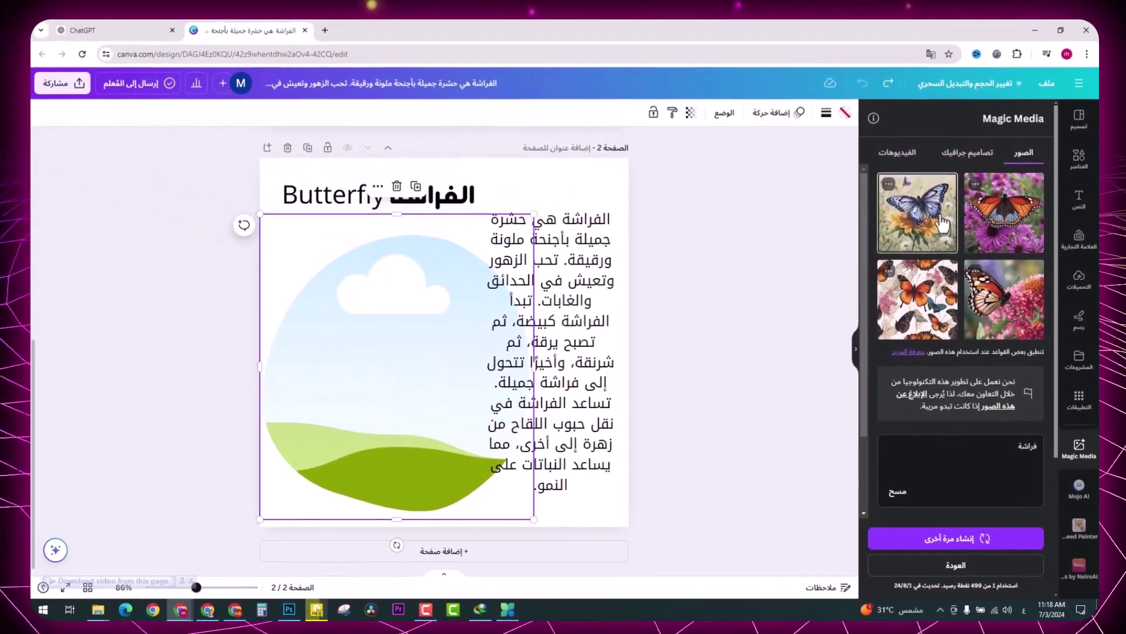
click(894, 125)
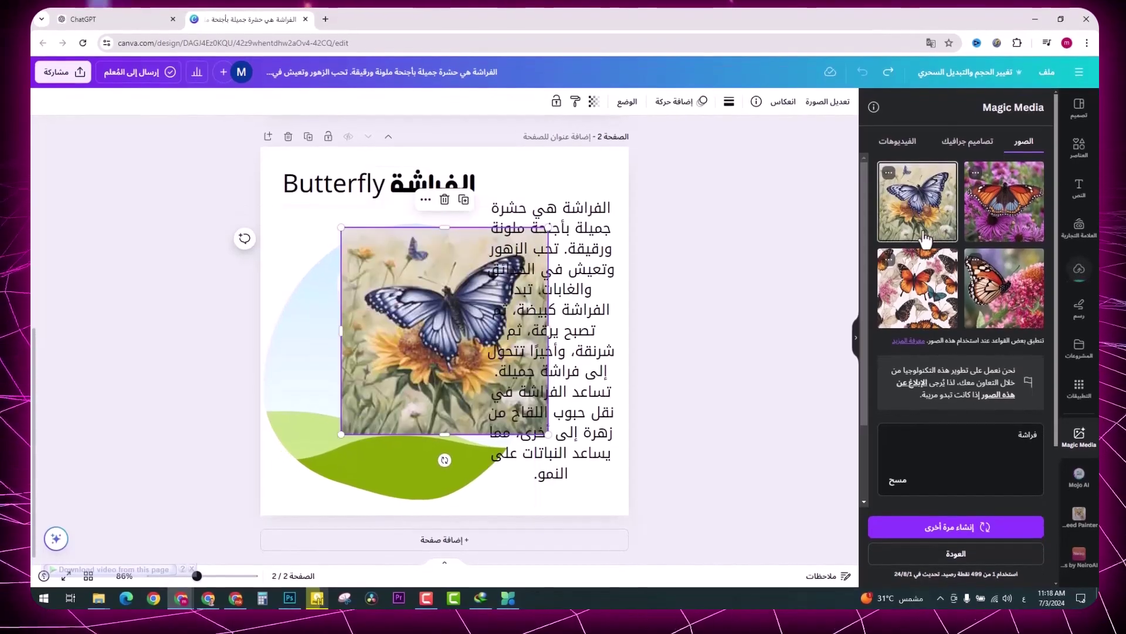
Drop the blue butterfly picture into the rounded frame and shrink it slightly beside the paragraph
drag(433, 308, 395, 333)
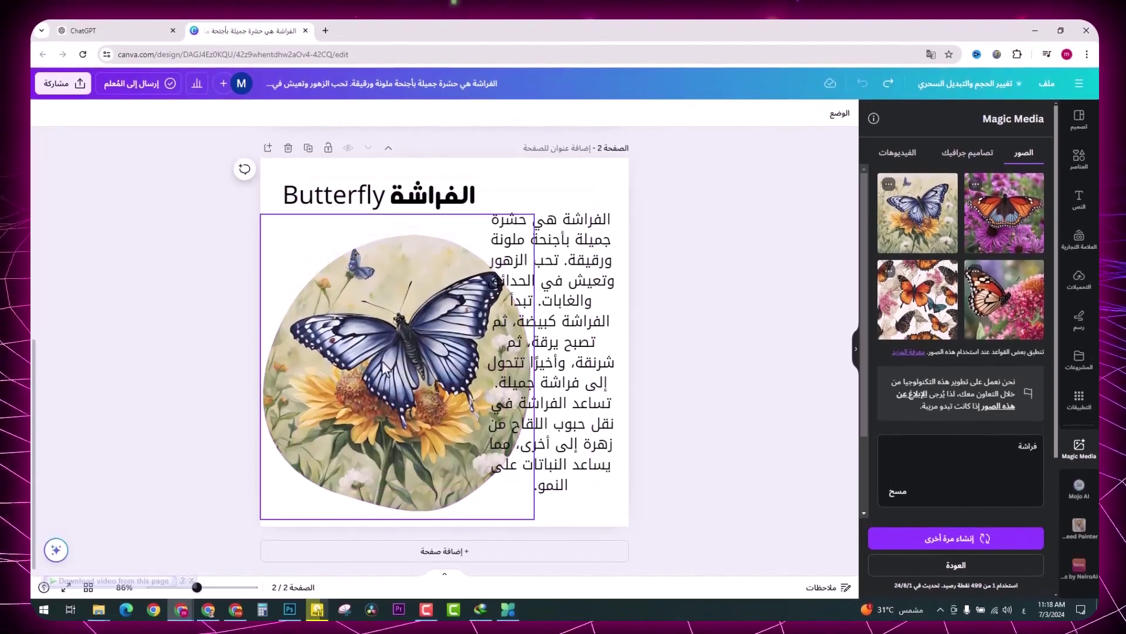
click(581, 345)
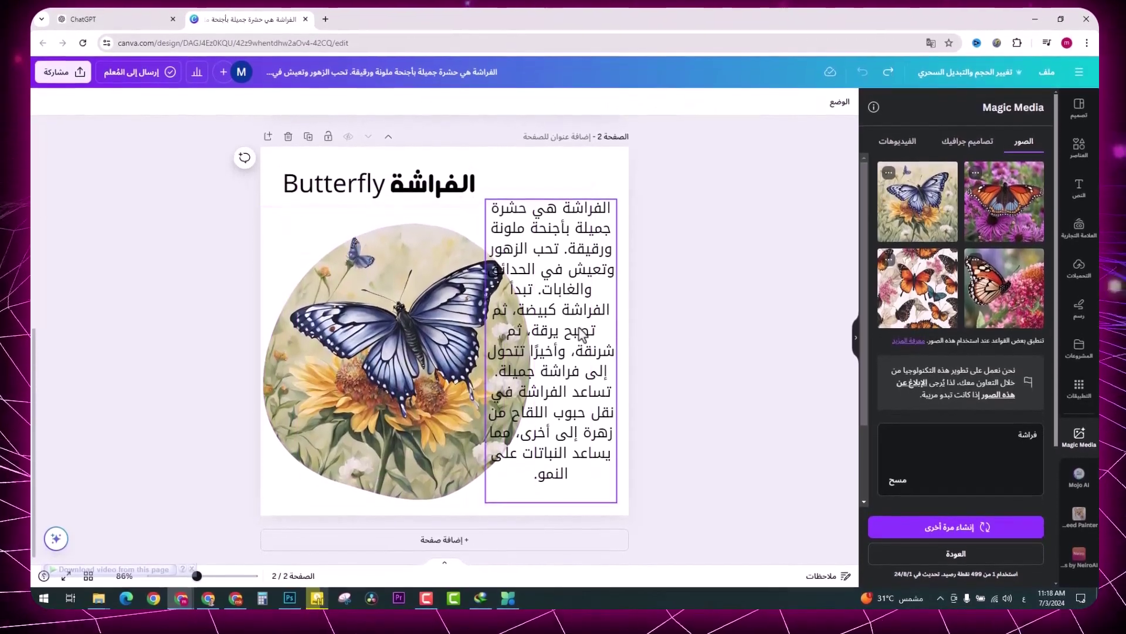
click(466, 309)
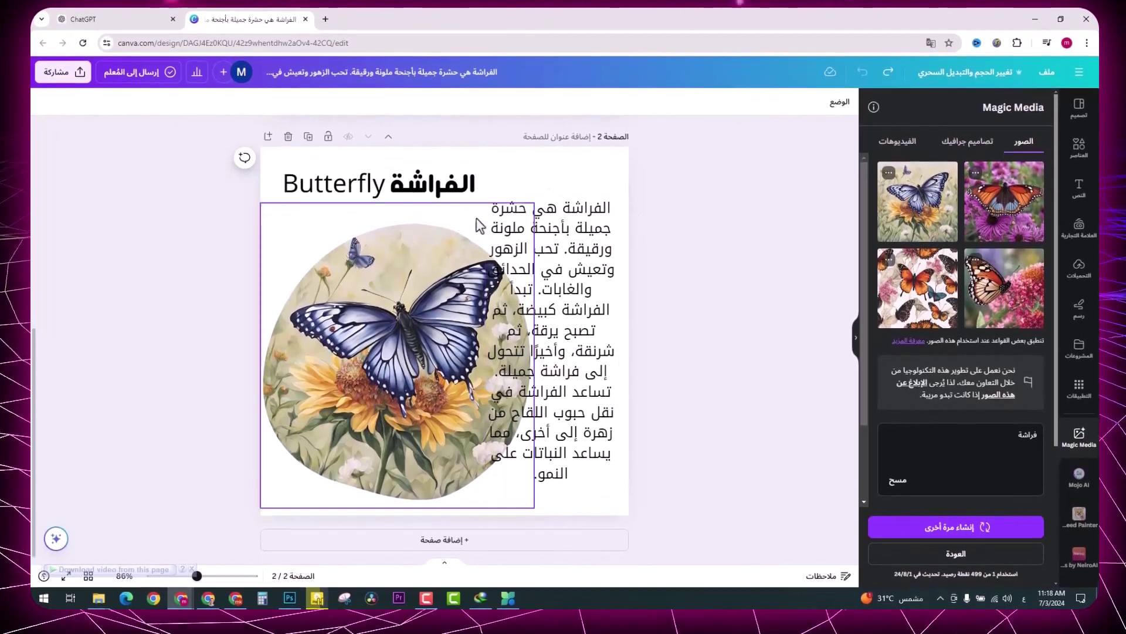
click(581, 303)
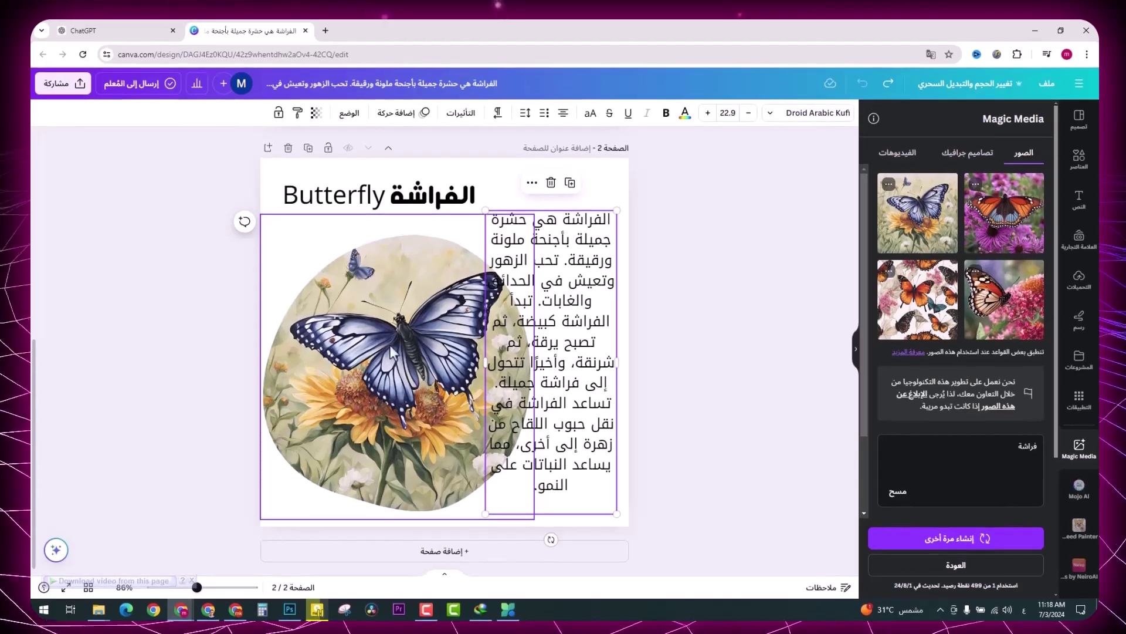
click(401, 302)
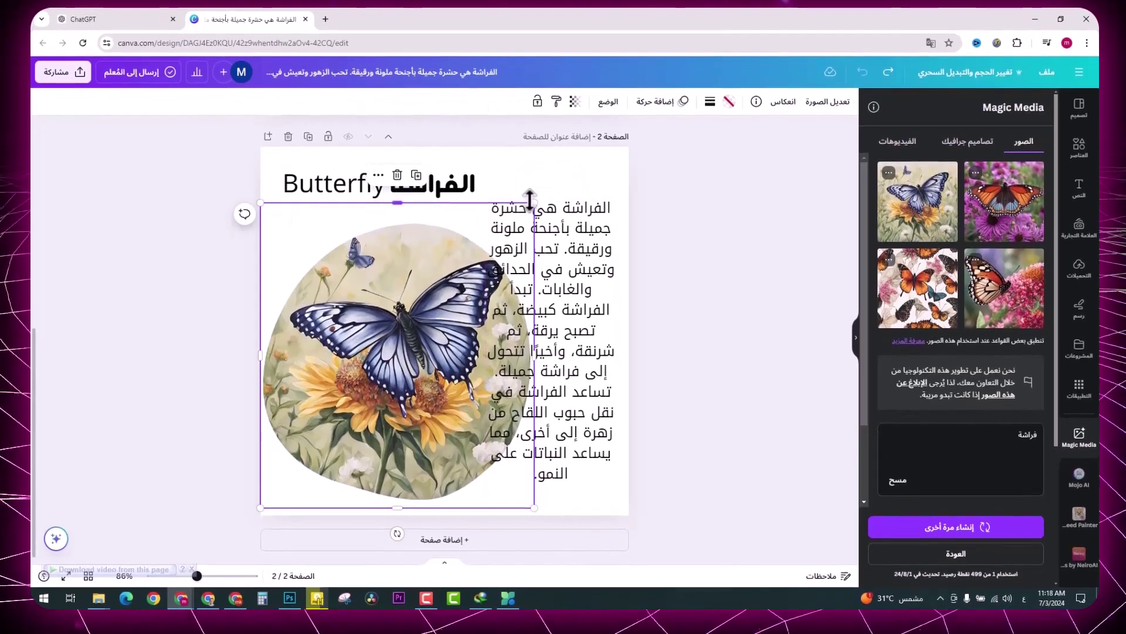
drag(524, 206, 519, 221)
click(610, 177)
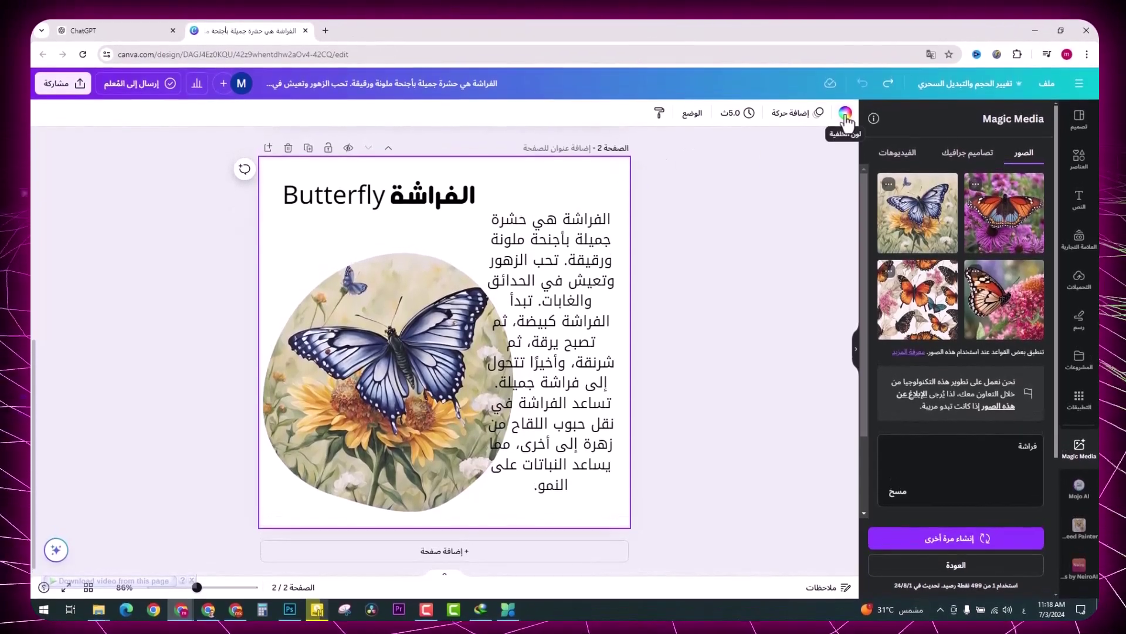
Try several gradients and settle on a light yellow-pink gradient background for page 2
click(846, 114)
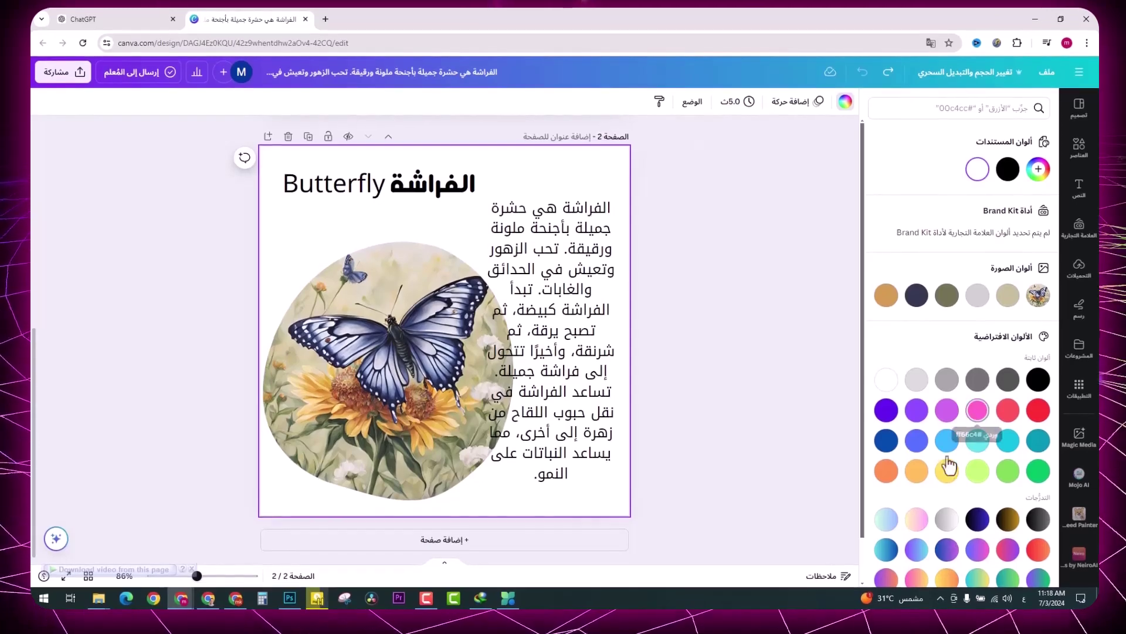
scroll(931, 479, down, 1)
click(916, 471)
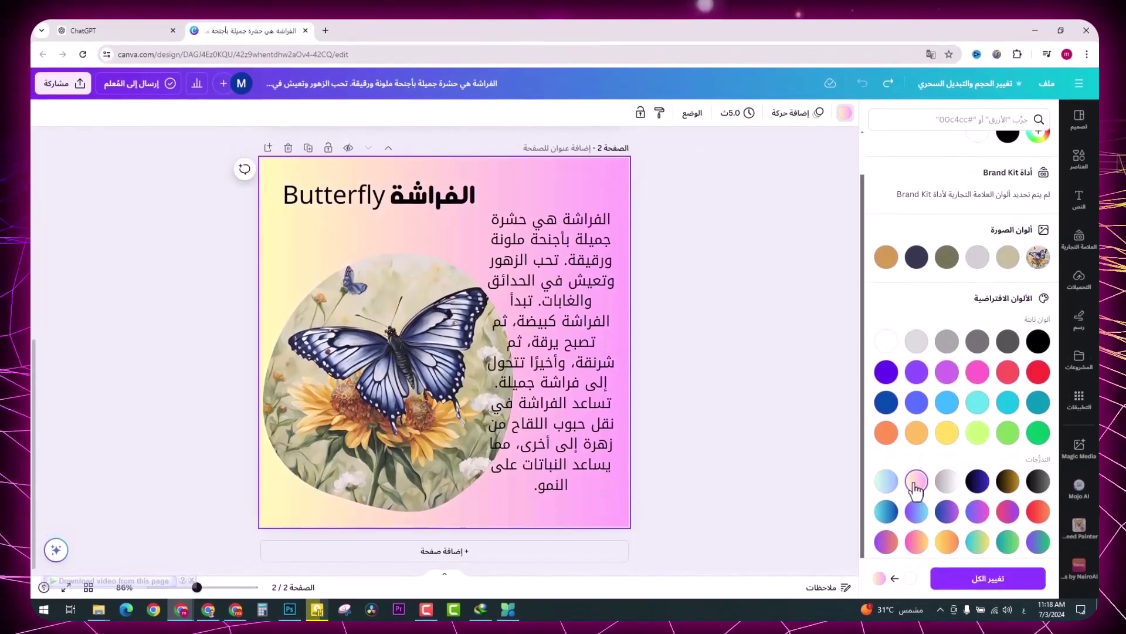
scroll(927, 487, down, 1)
click(945, 500)
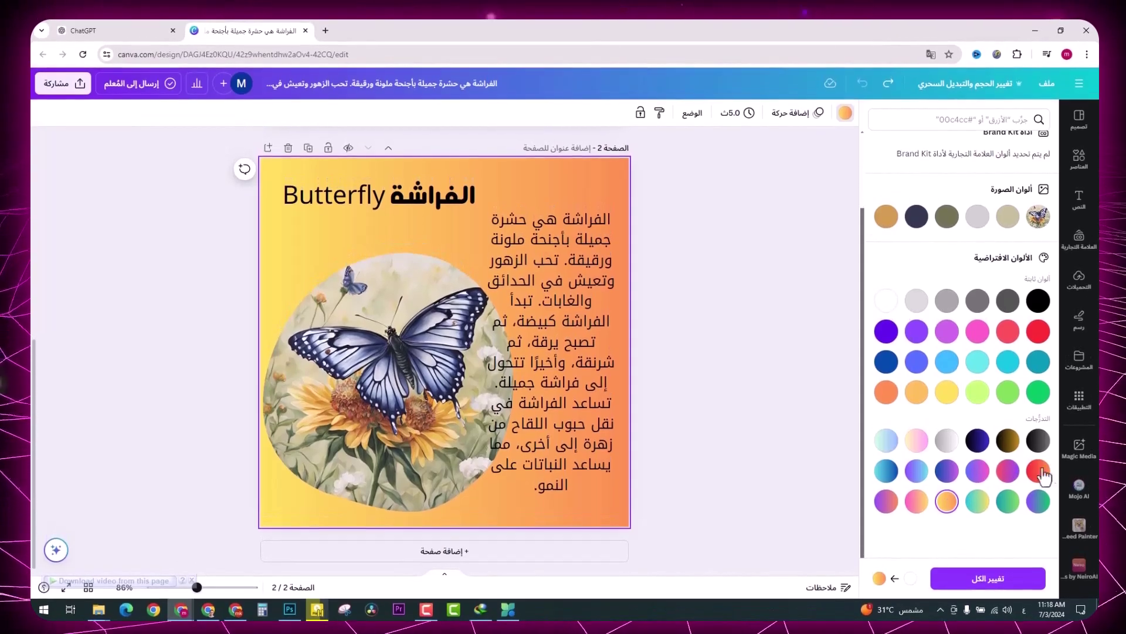
click(917, 502)
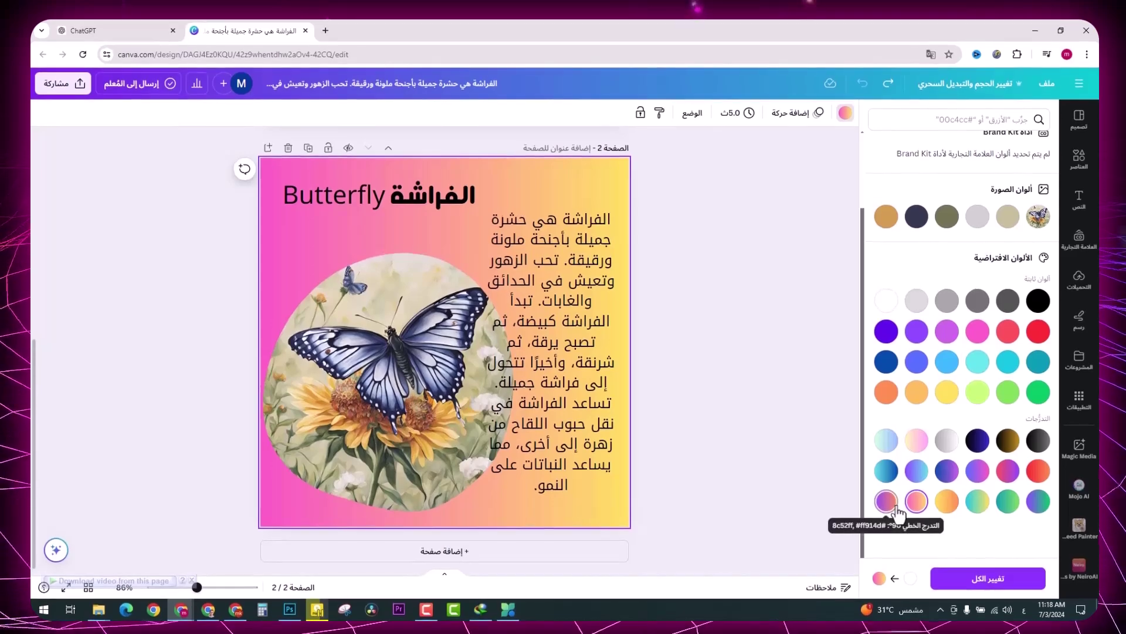
click(915, 440)
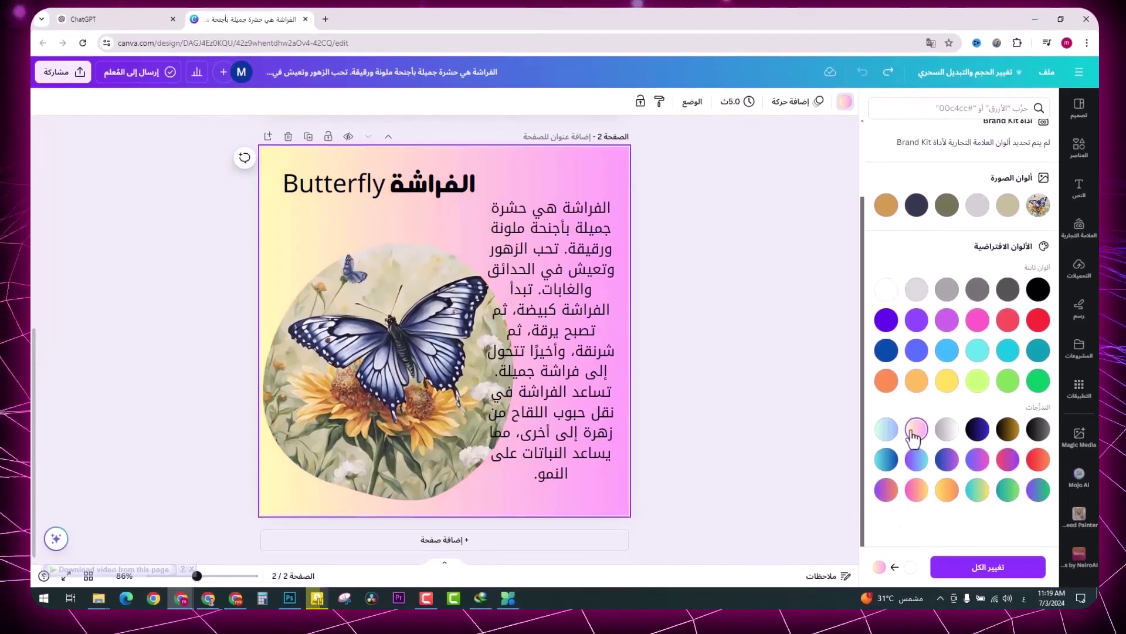
click(564, 293)
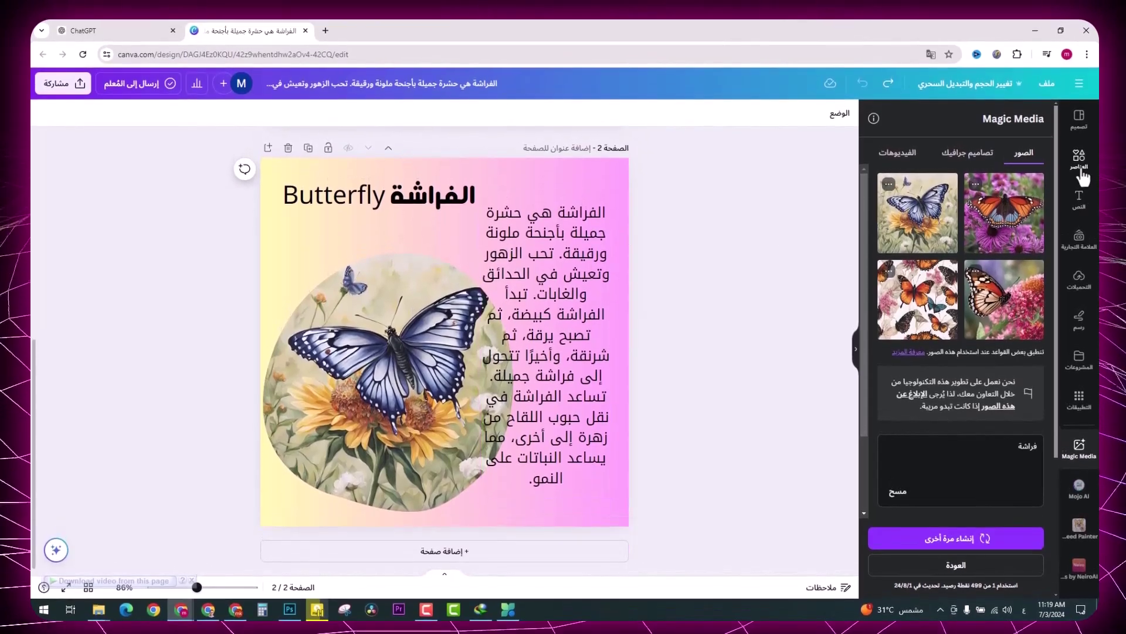
Search the elements for فراشة graphics and add the pink butterfly to page 2
click(1084, 171)
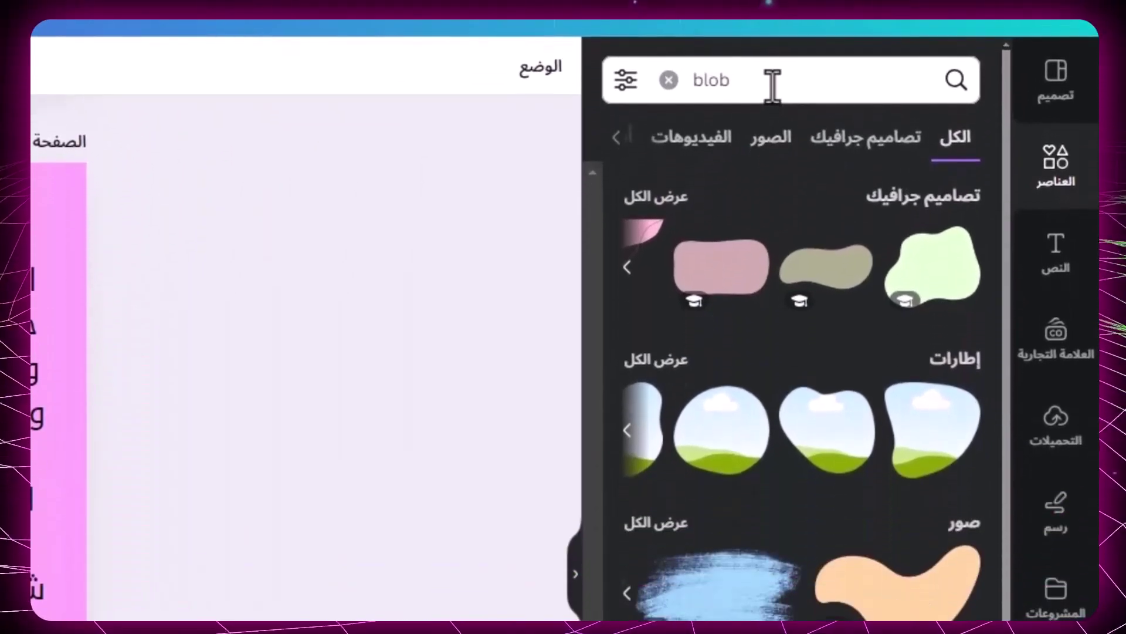
double_click(882, 155)
text(فراشة)
click(800, 170)
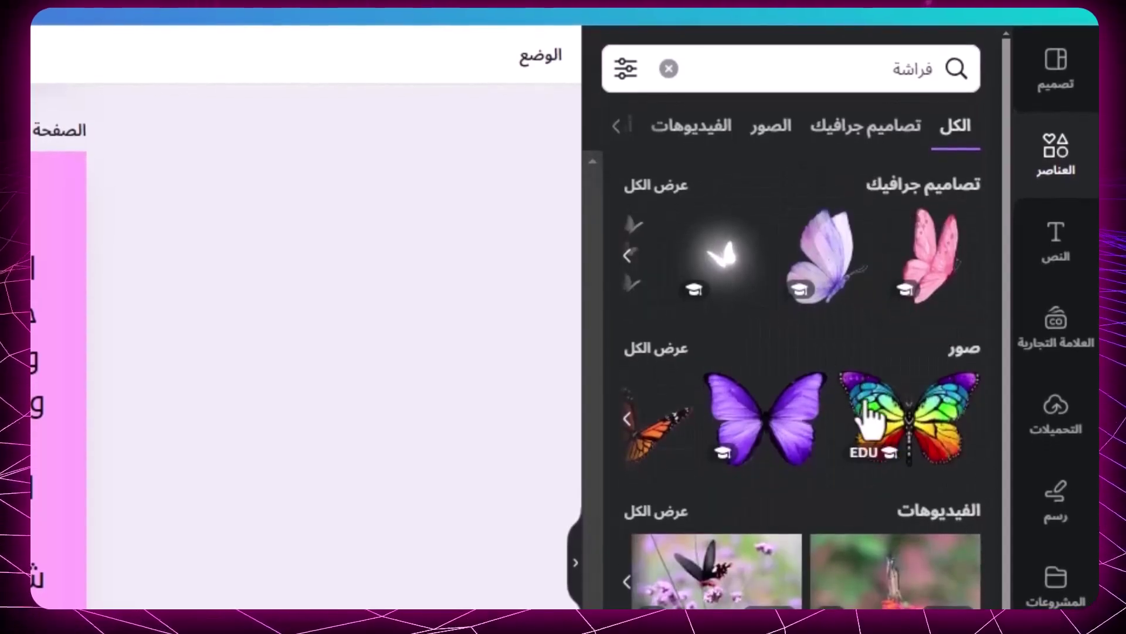
click(880, 147)
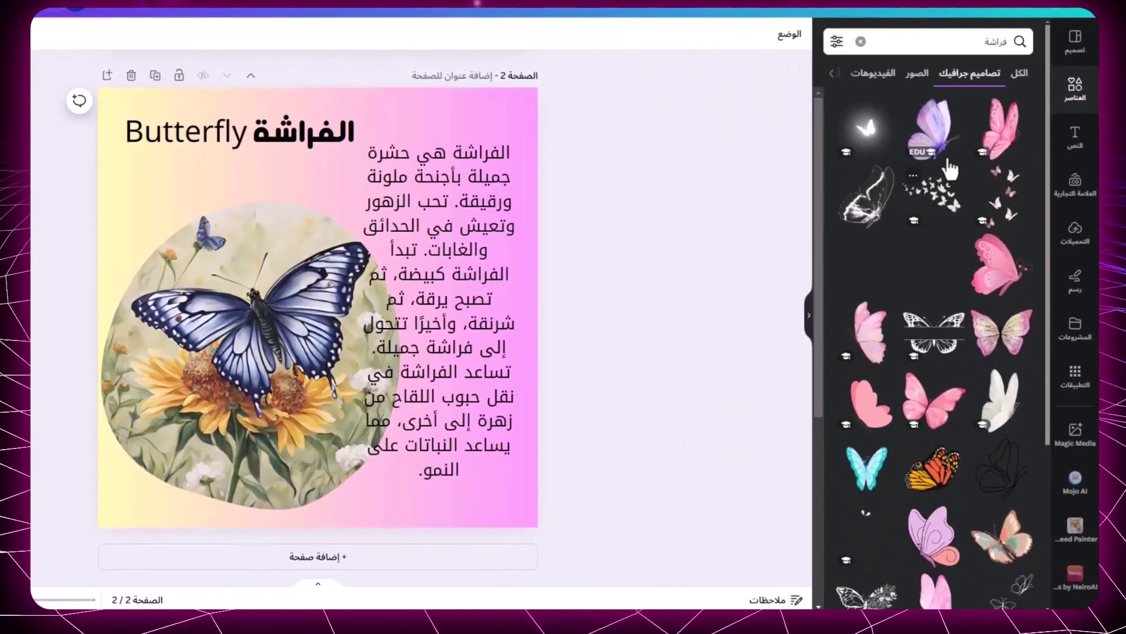
scroll(937, 182, down, 5)
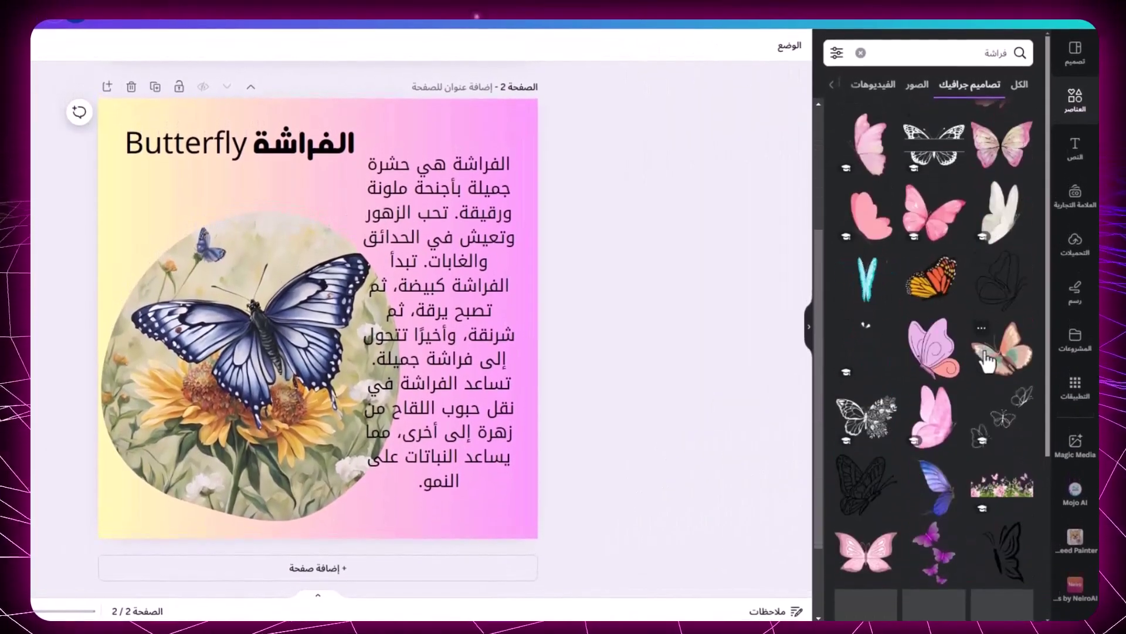
scroll(998, 414, down, 5)
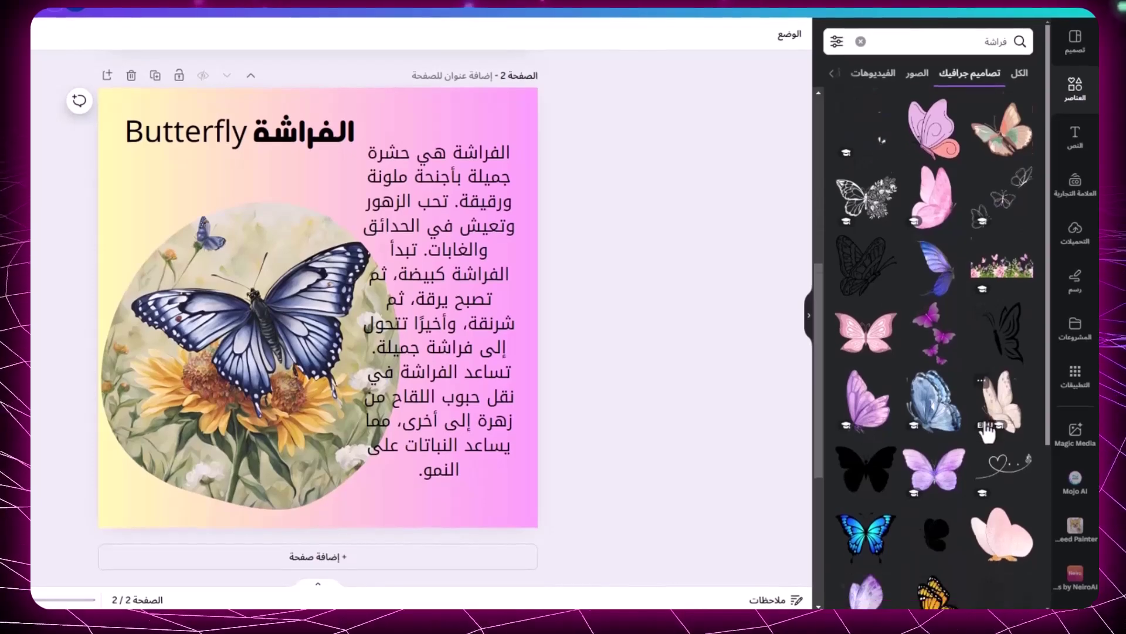
scroll(962, 446, down, 3)
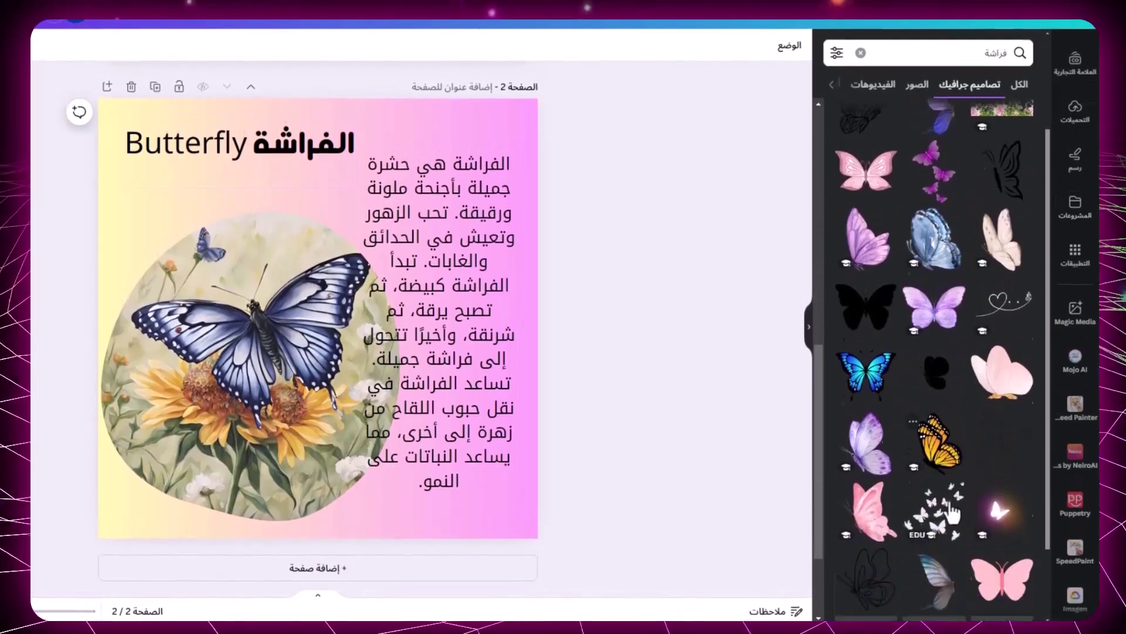
scroll(965, 505, down, 3)
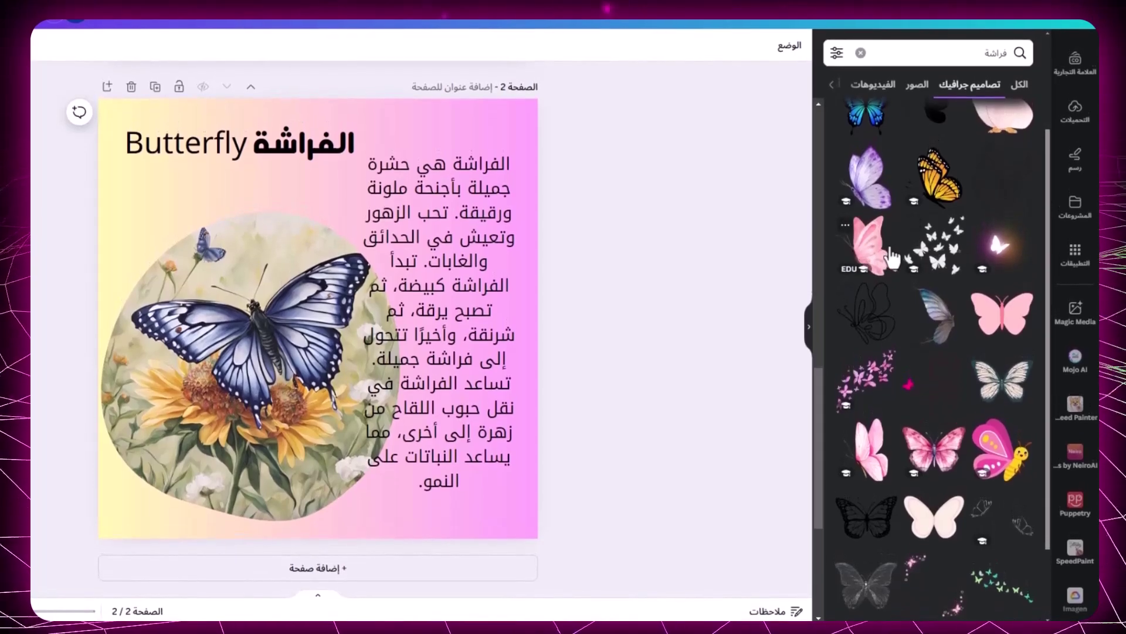
click(870, 238)
Shrink the pink butterfly, move it to the top-left corner and set transparency to 42
drag(169, 171, 391, 383)
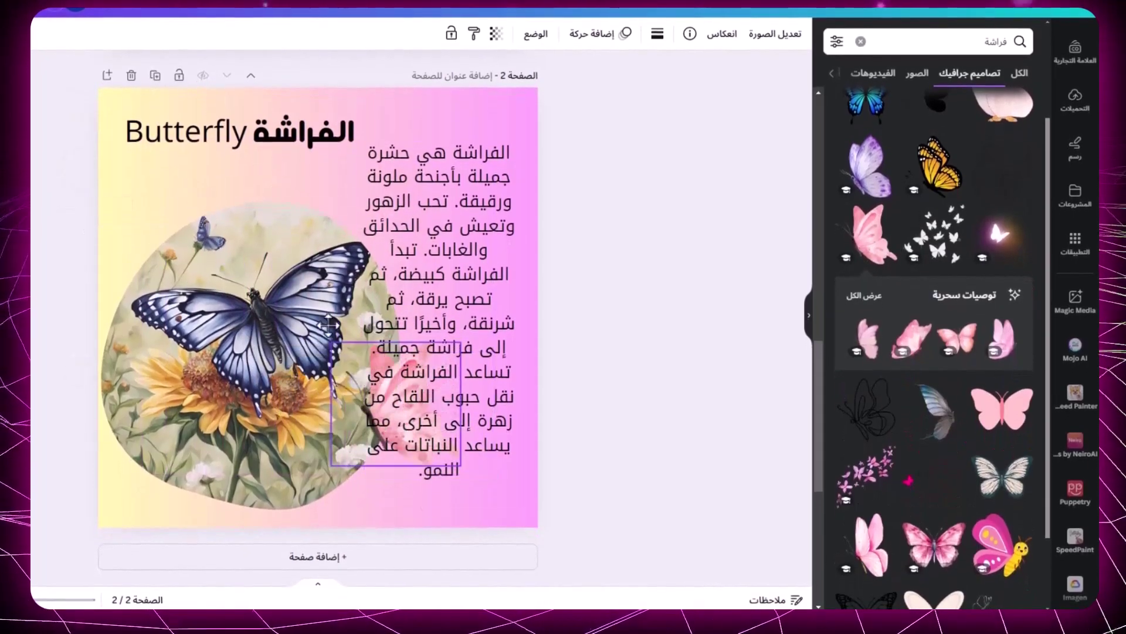
drag(150, 94, 128, 107)
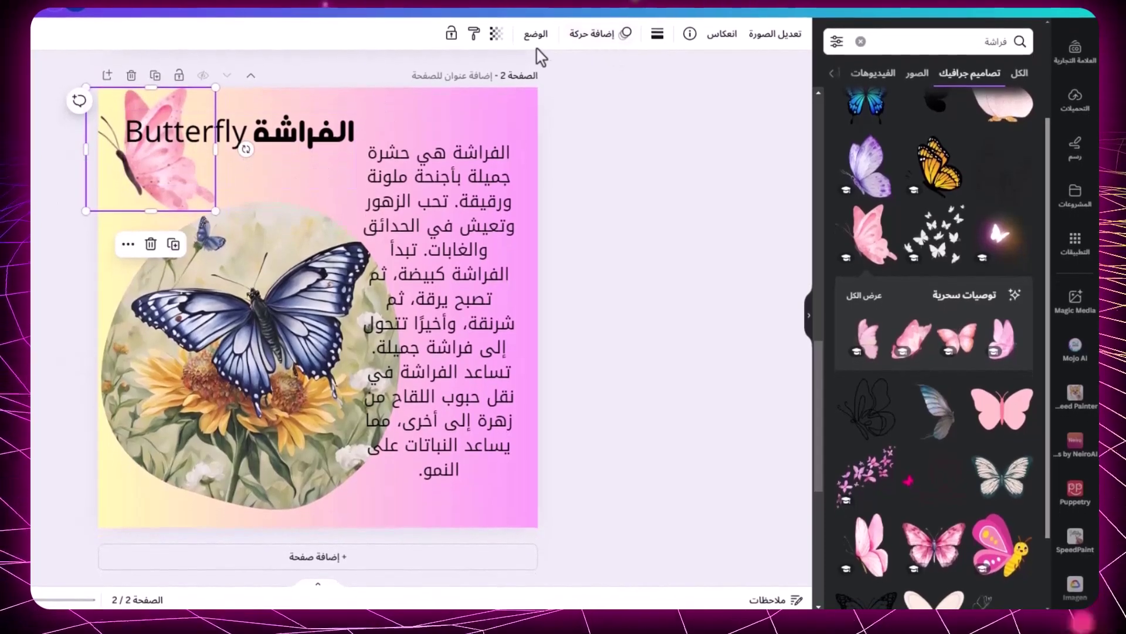
click(496, 35)
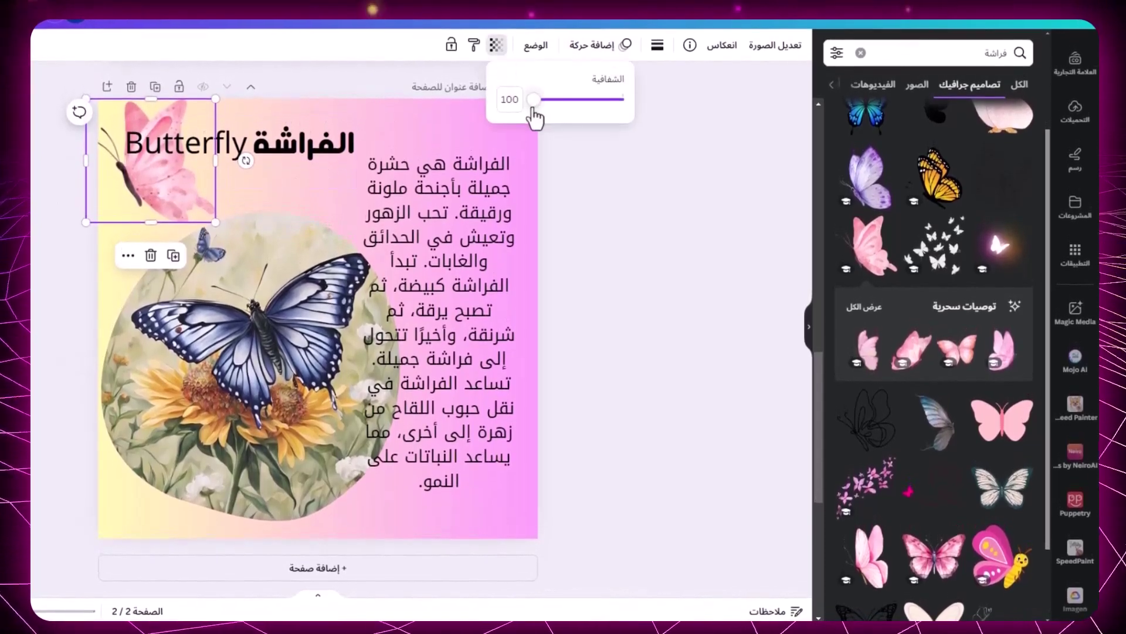
drag(549, 101, 586, 100)
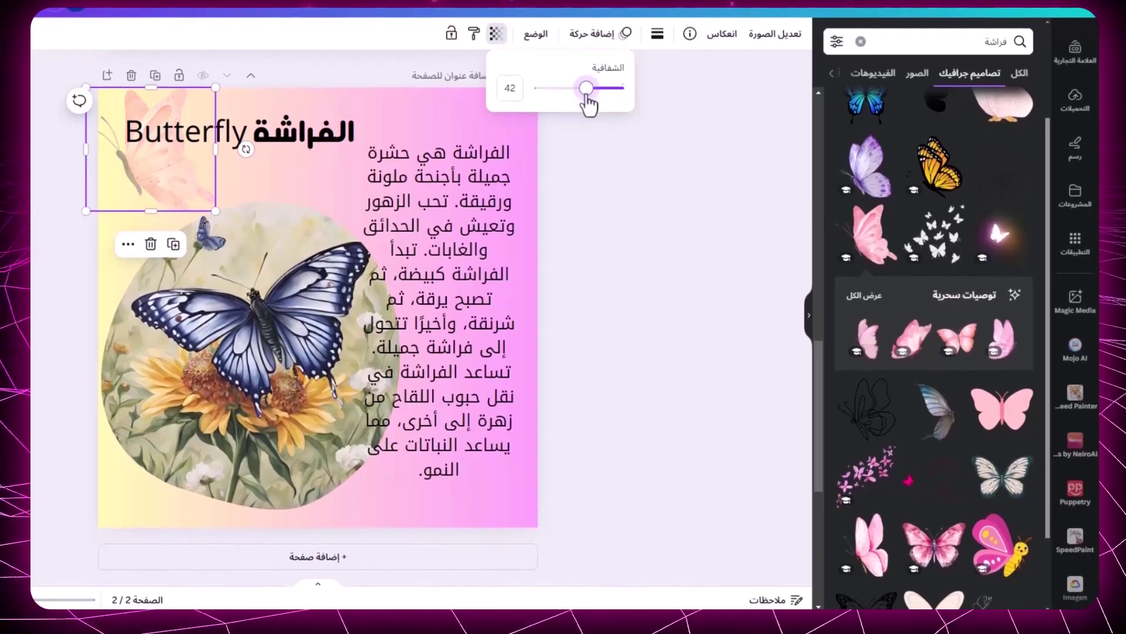
click(621, 247)
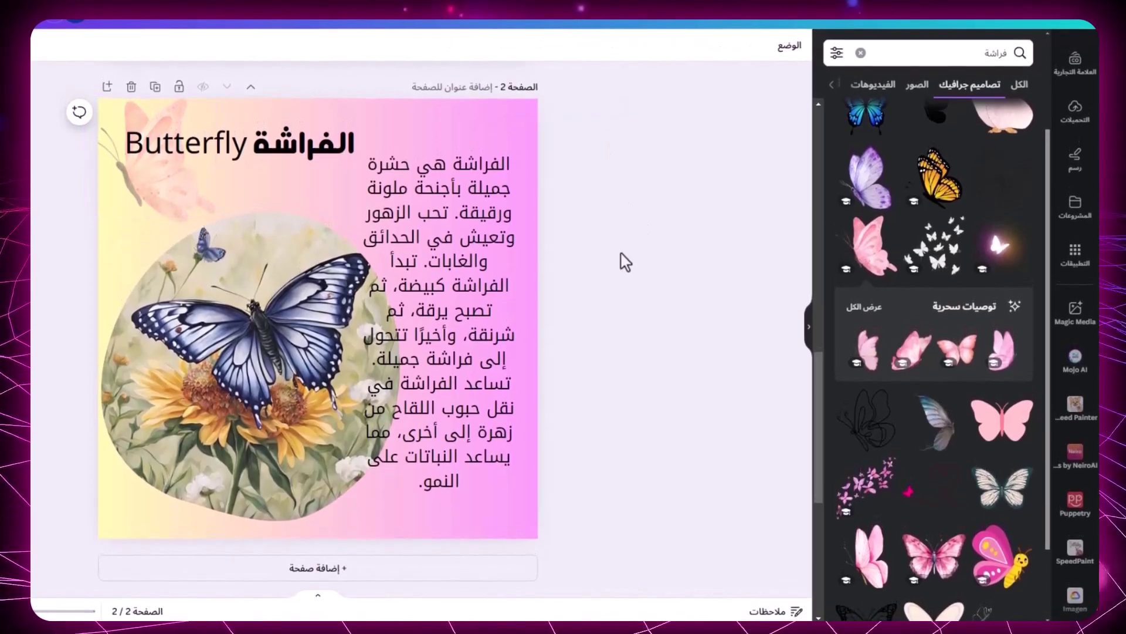
click(452, 264)
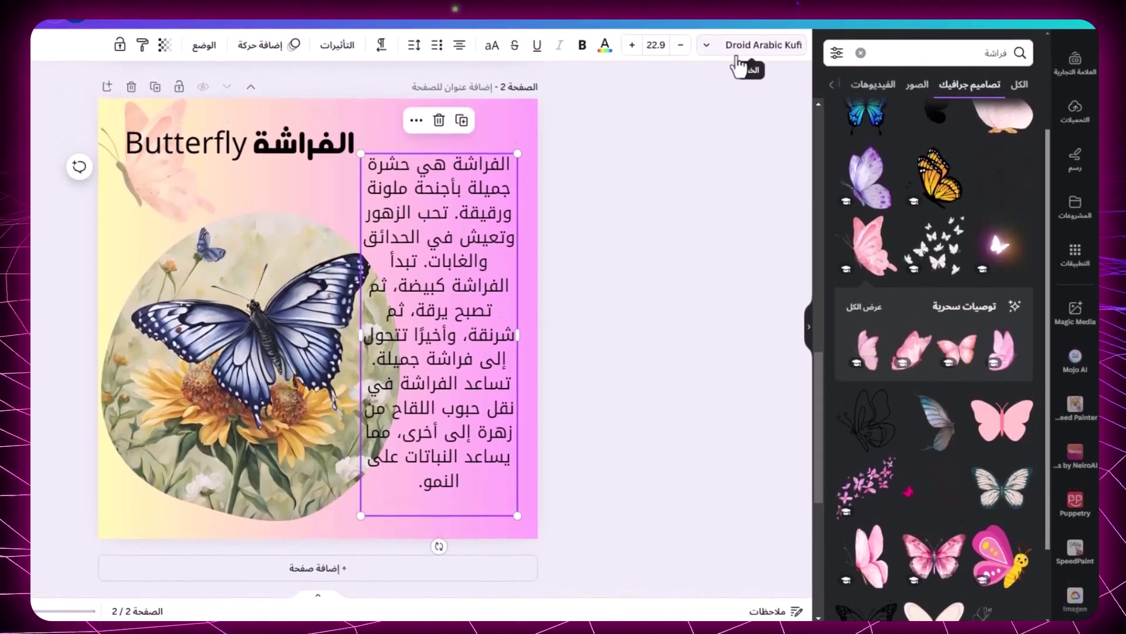
Change the Arabic paragraph's font to Amiri and enlarge it to size 25.9
triple_click(411, 229)
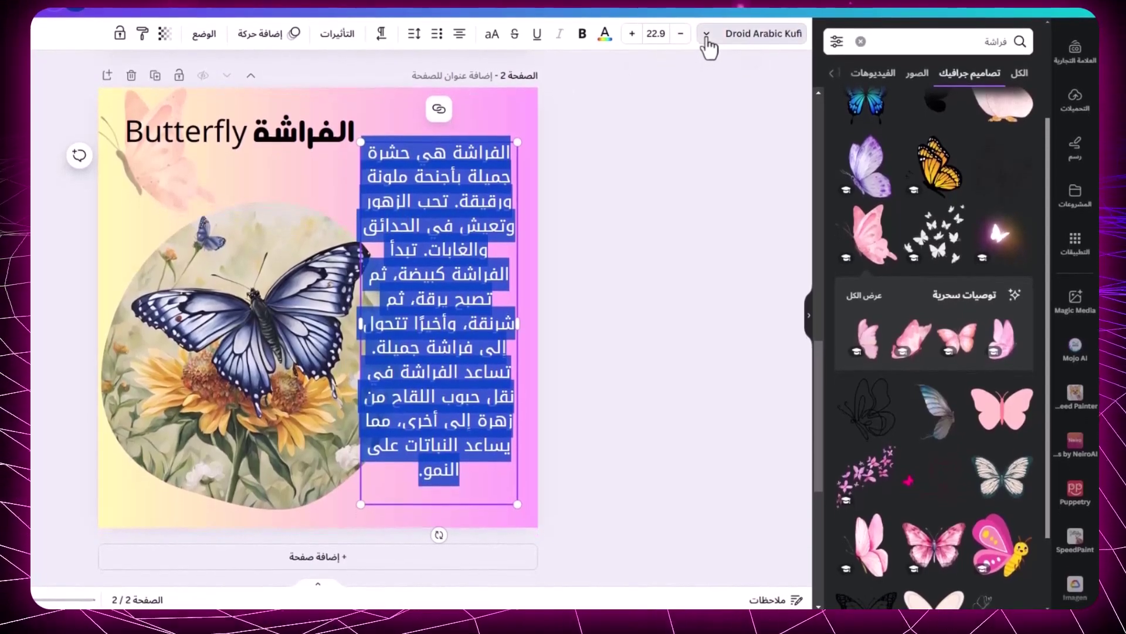
click(722, 46)
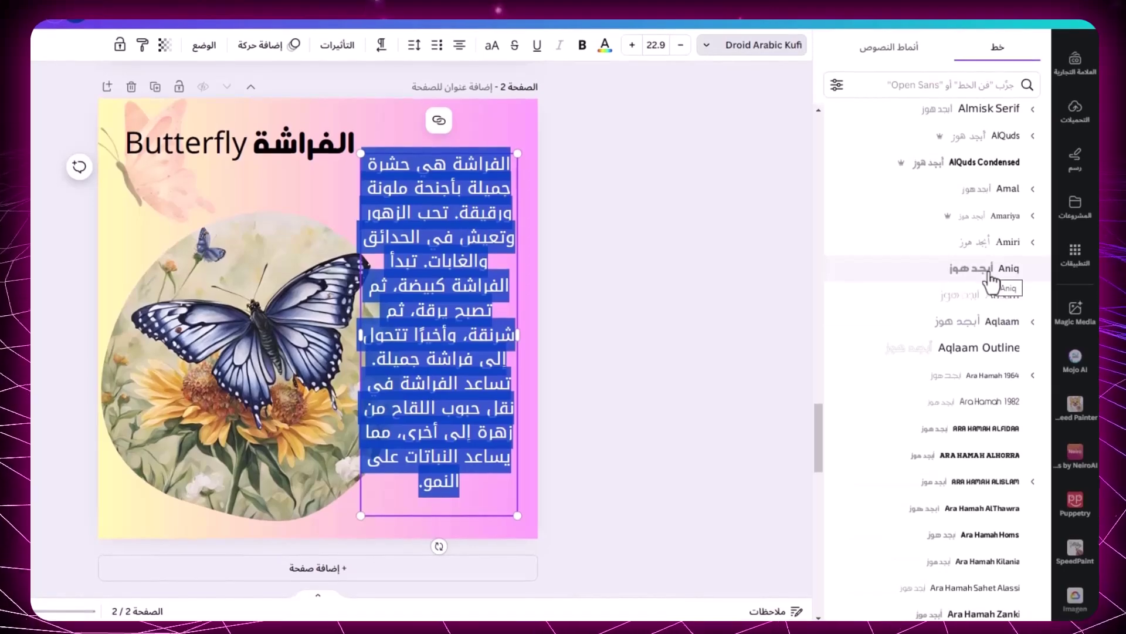
scroll(991, 274, down, 3)
scroll(991, 281, up, 3)
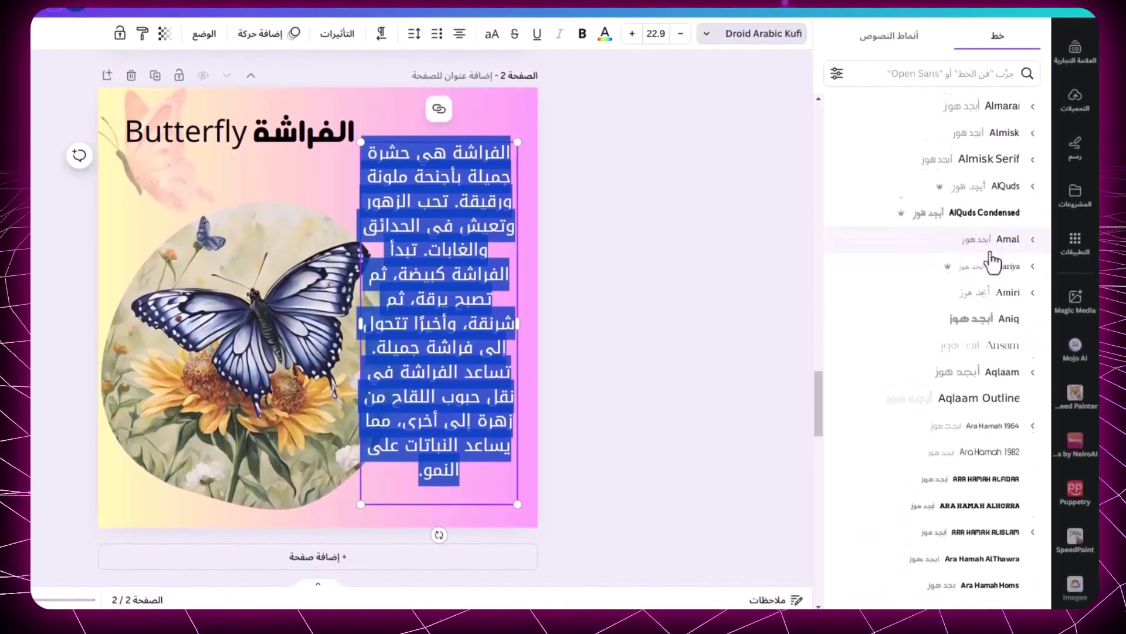
click(992, 296)
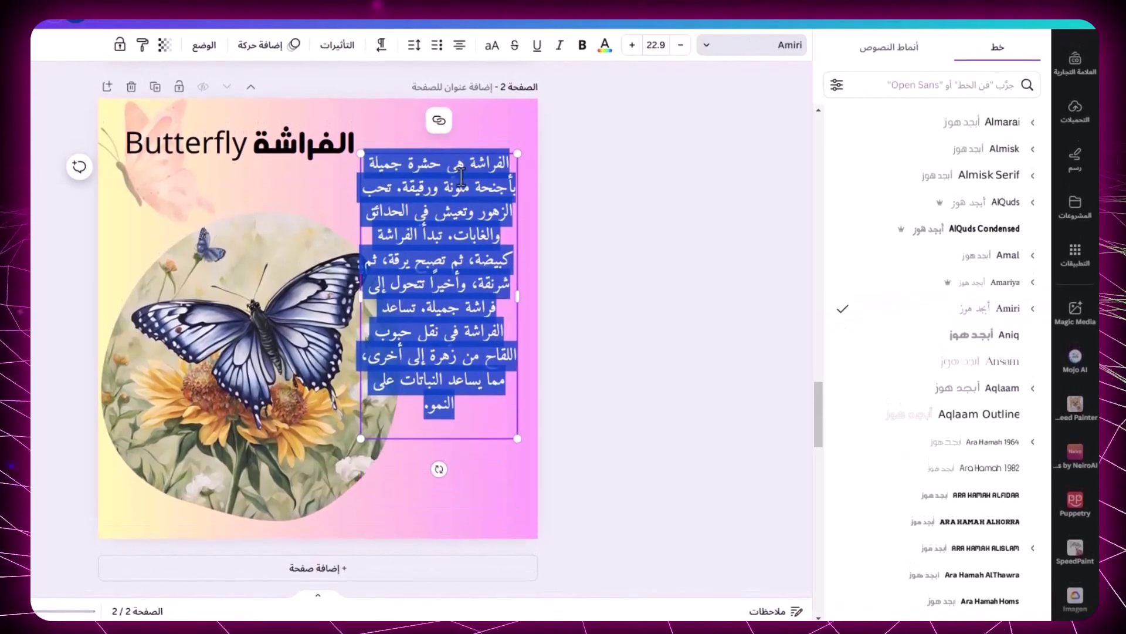
click(631, 44)
click(632, 45)
click(632, 35)
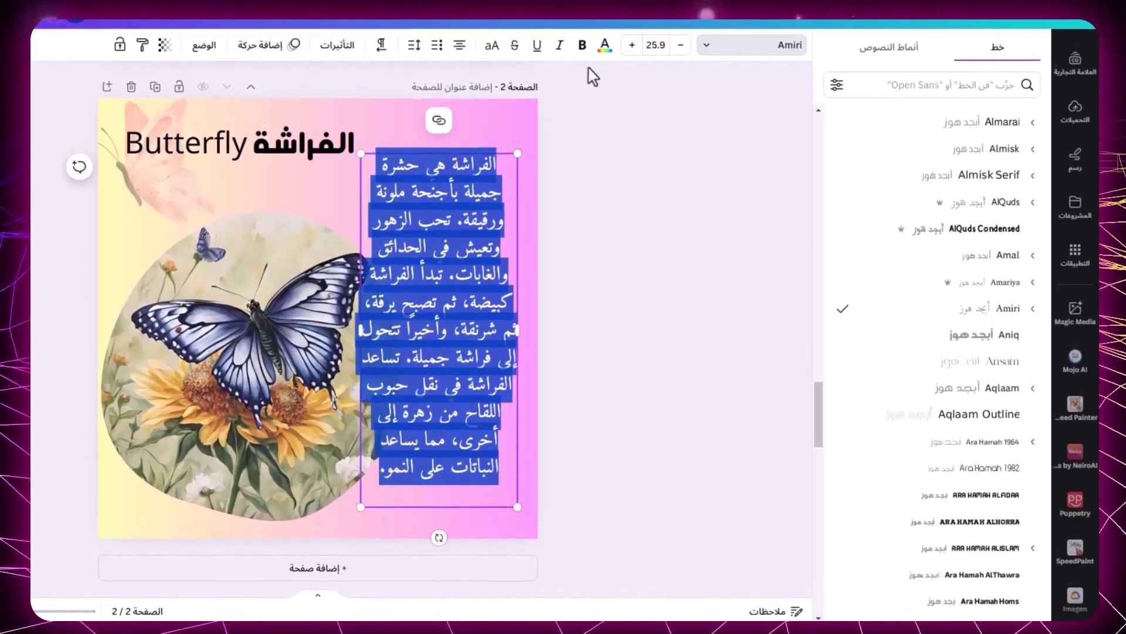
click(518, 222)
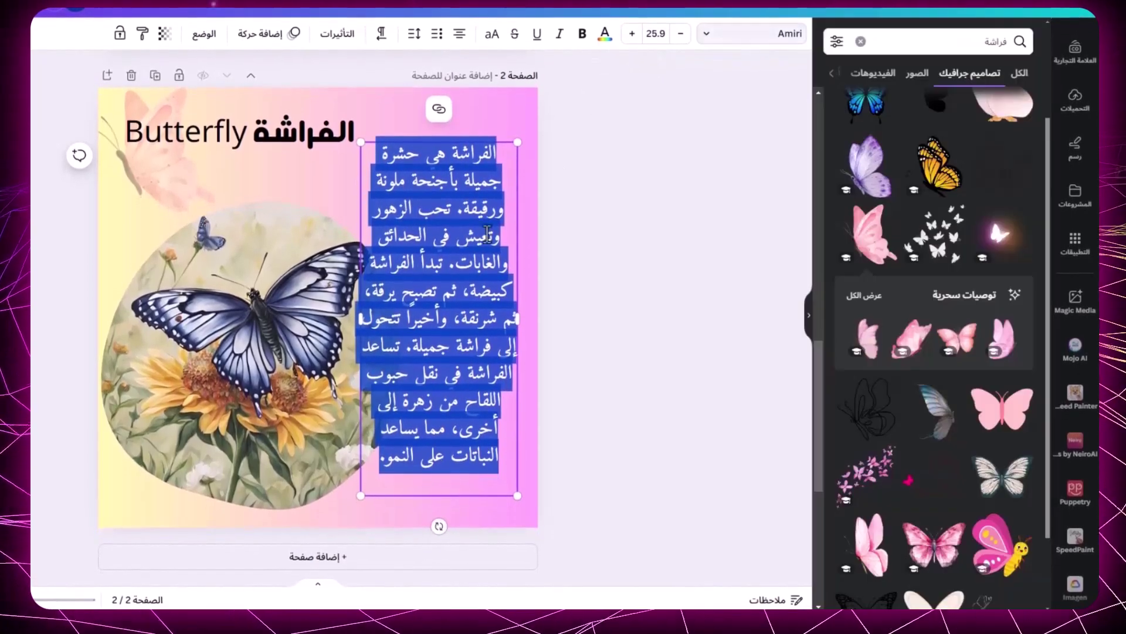
click(429, 229)
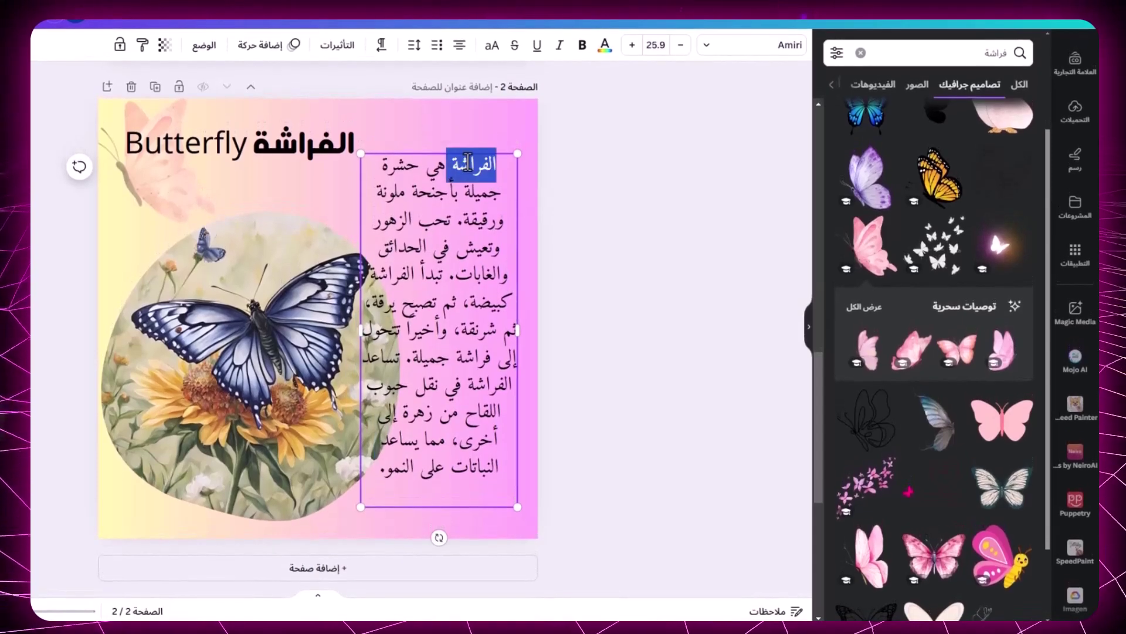
key(ctrl+a)
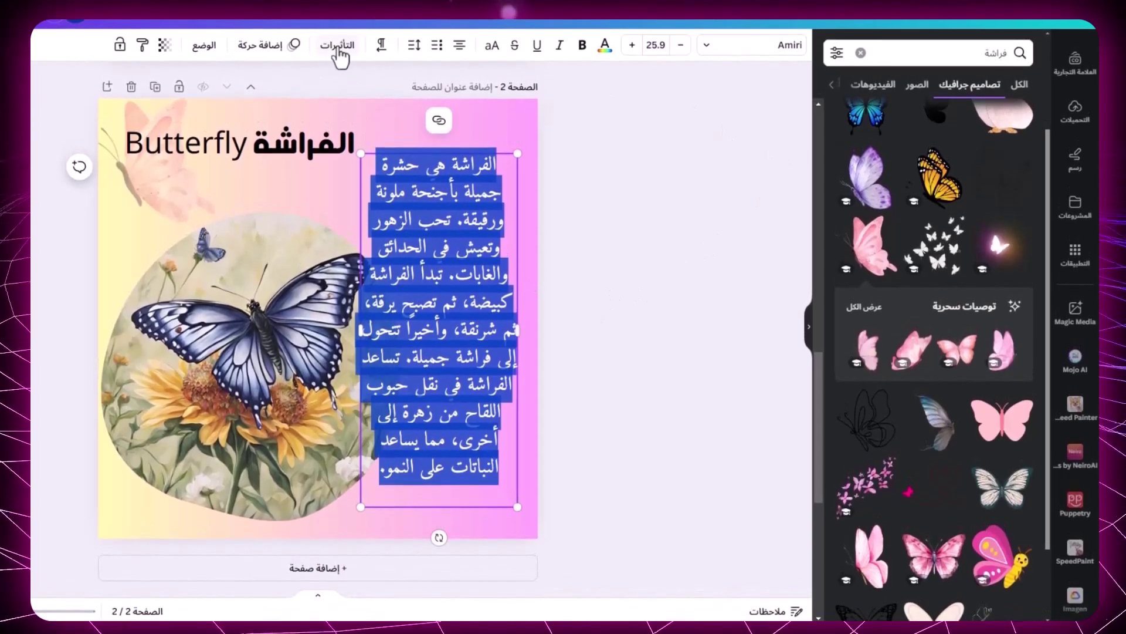
Try Lift, then apply Glitch to the Arabic butterfly paragraph with offset 48 and direction 98
click(339, 52)
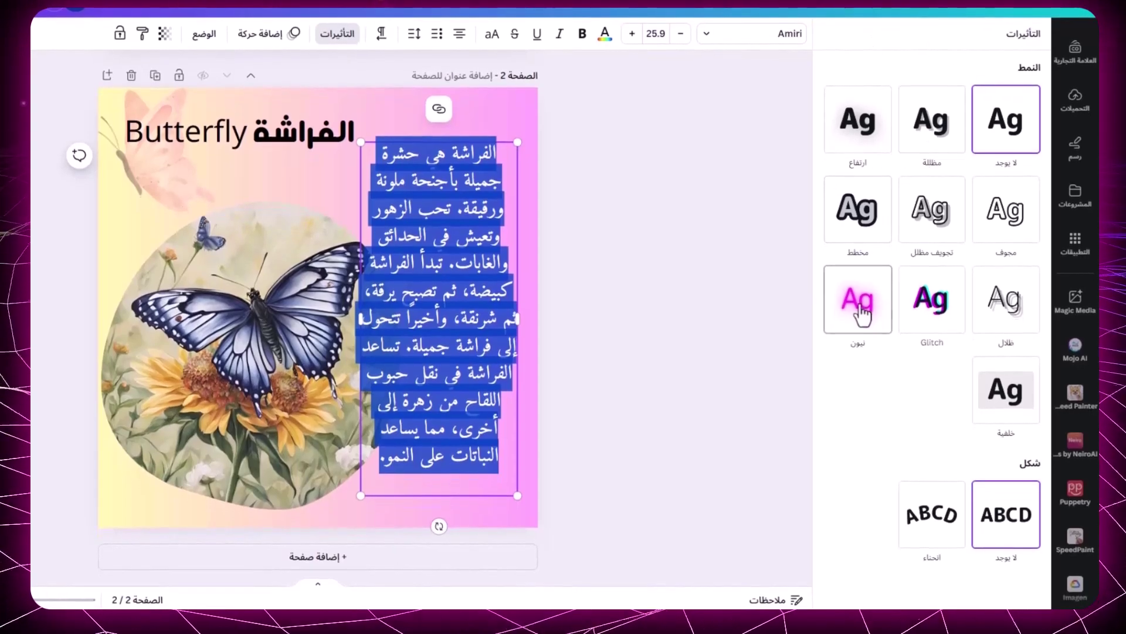
click(858, 123)
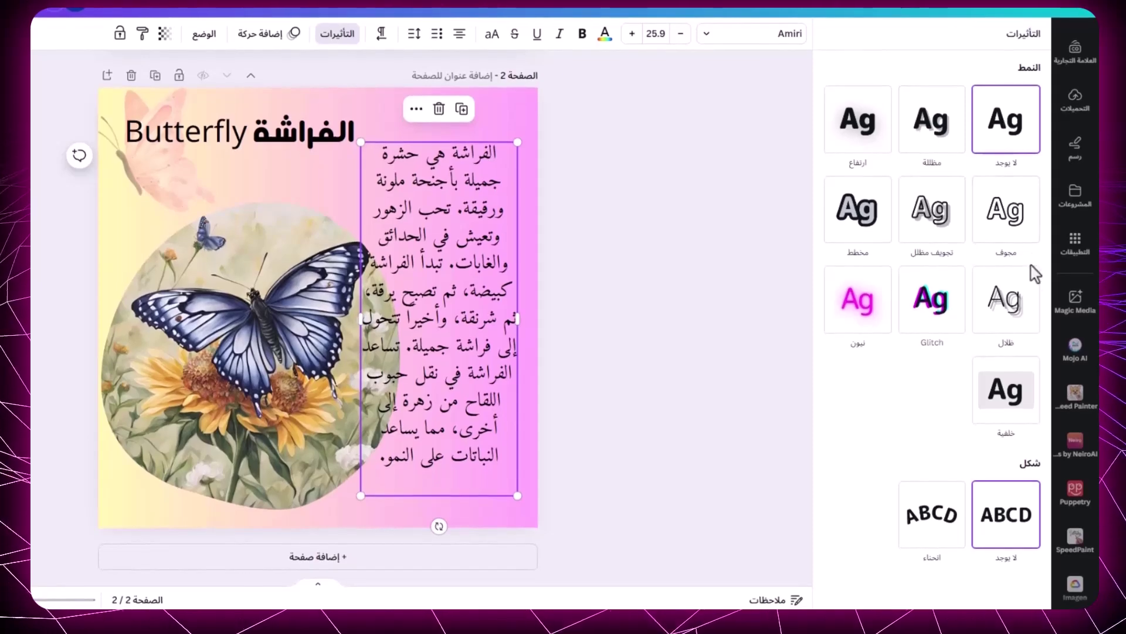
click(941, 322)
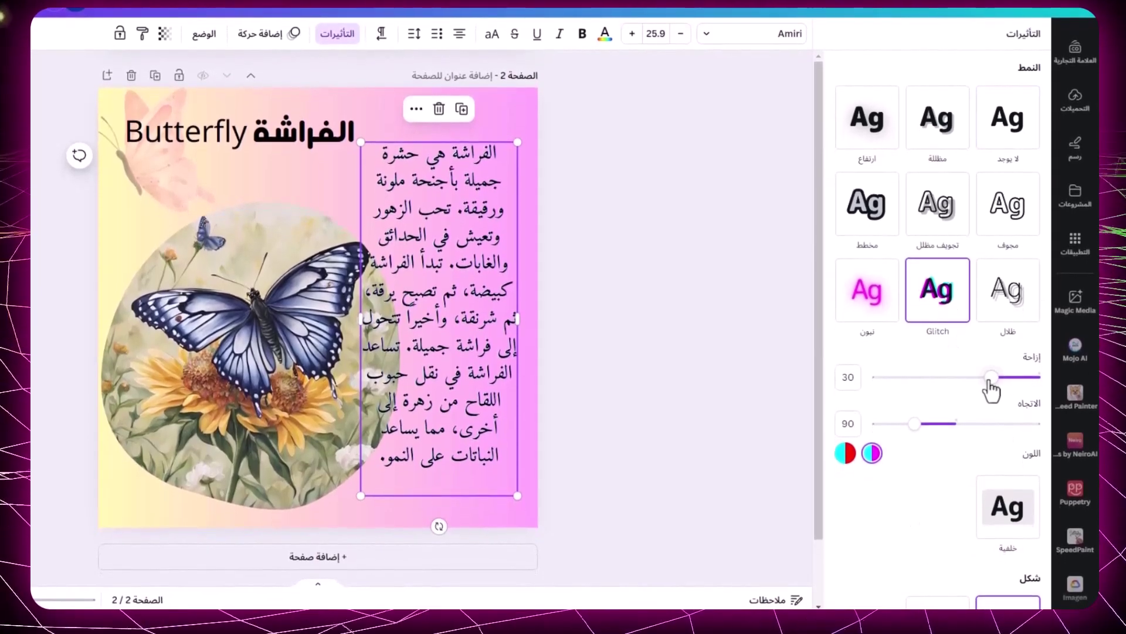
mouse_move(914, 423)
mouse_down()
mouse_move(937, 424)
mouse_move(924, 444)
mouse_move(896, 435)
mouse_move(913, 439)
mouse_up()
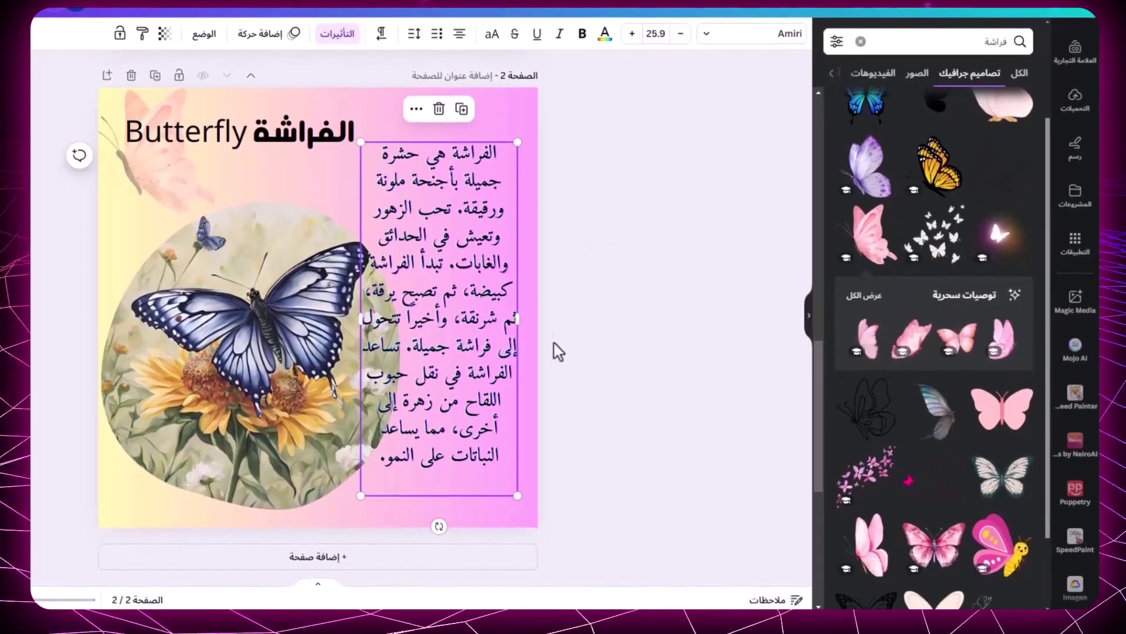
Add a third page and insert a wide blob-shaped frame onto it
click(662, 291)
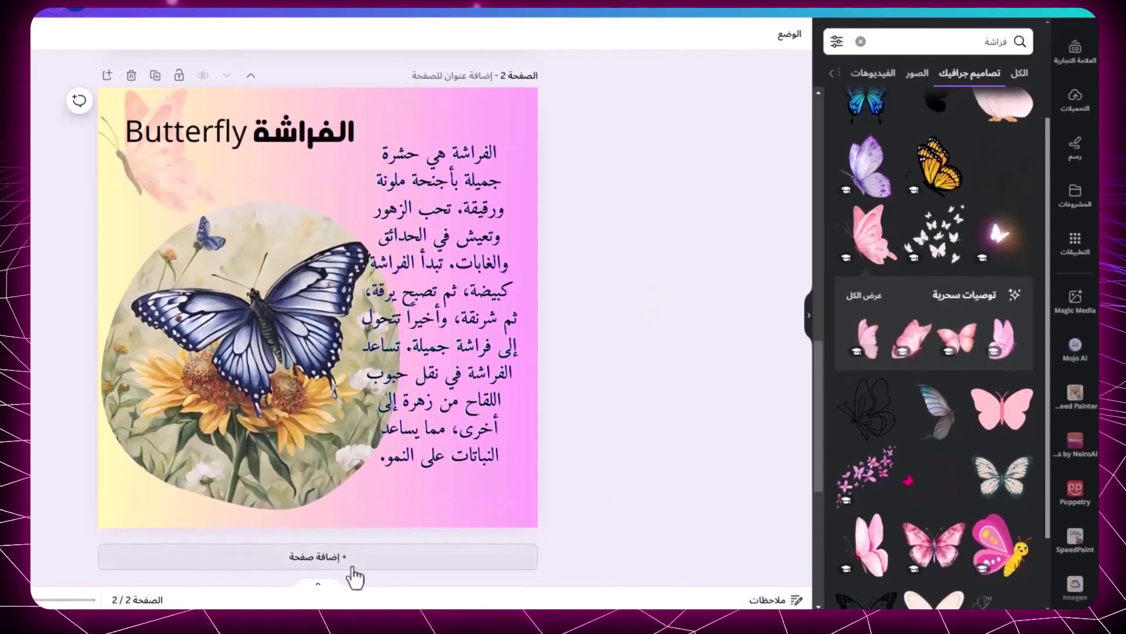
click(355, 578)
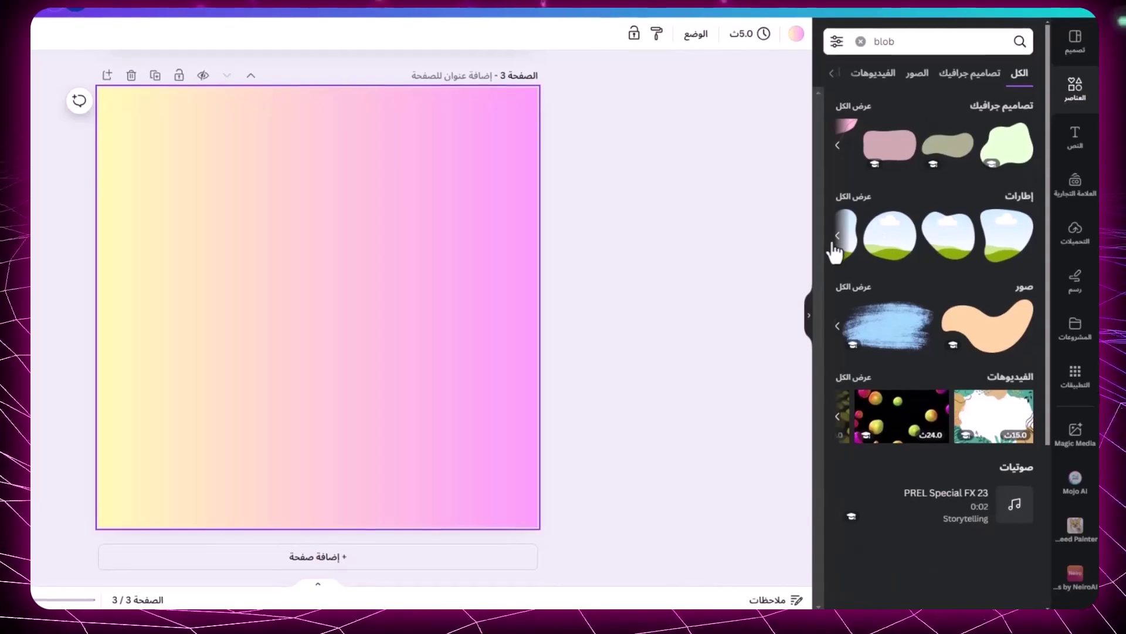
click(837, 246)
click(1001, 244)
Enlarge the blob frame and center it across the lower half of page 3
drag(371, 364, 294, 525)
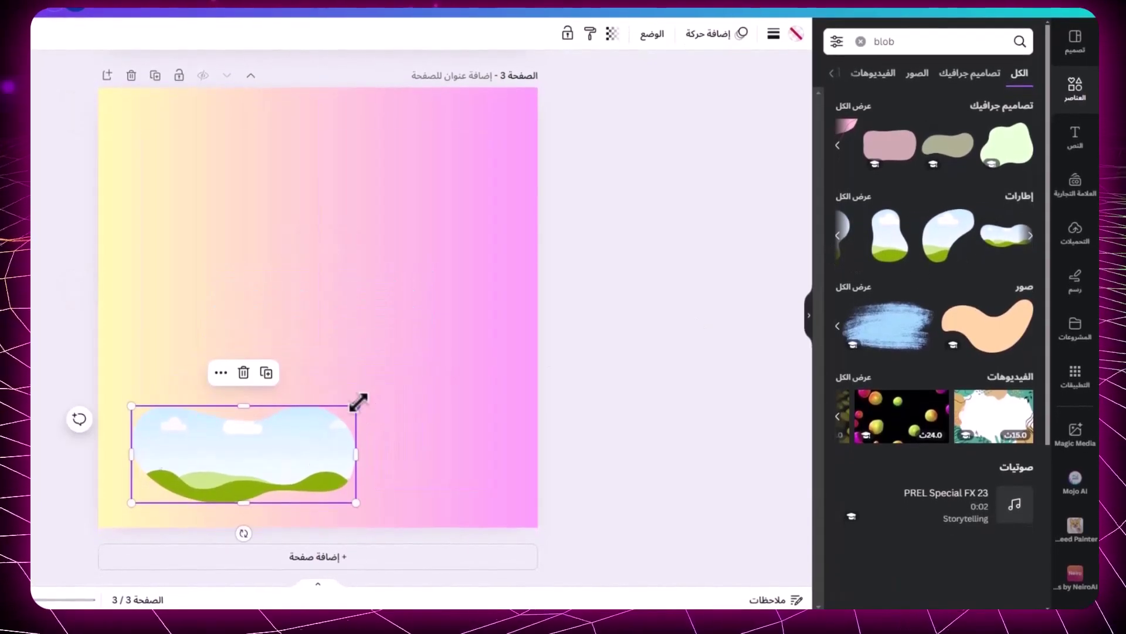
drag(356, 405, 521, 333)
drag(459, 379, 449, 380)
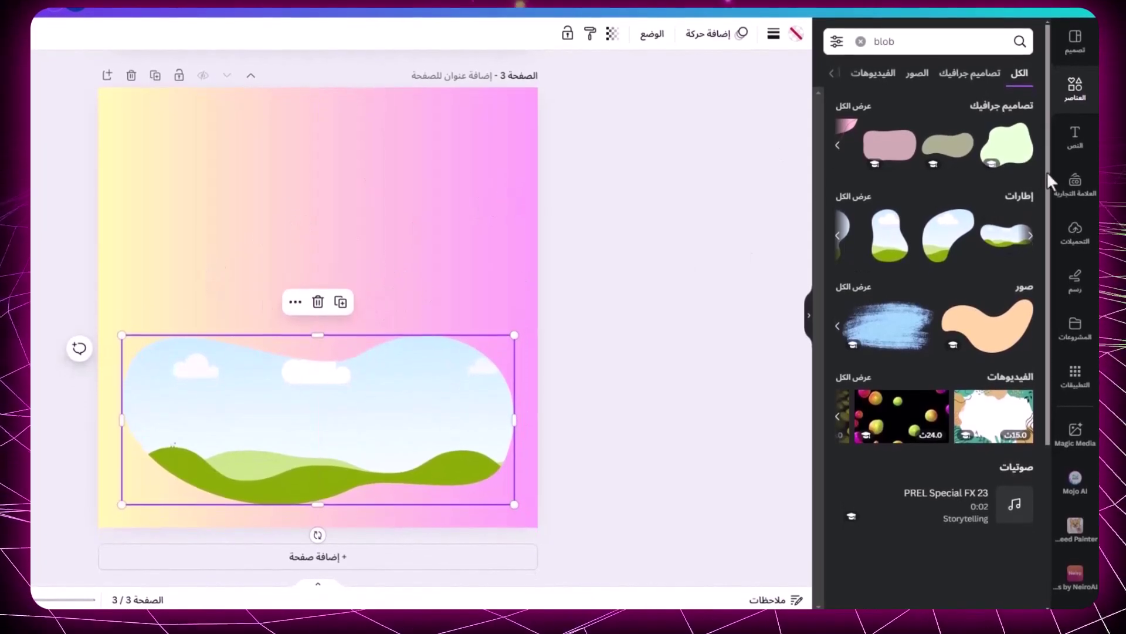
scroll(587, 323, up, 5)
click(457, 243)
Duplicate page 2's paragraph onto page 3, widen it, and place it just above the blob frame
scroll(458, 254, up, 3)
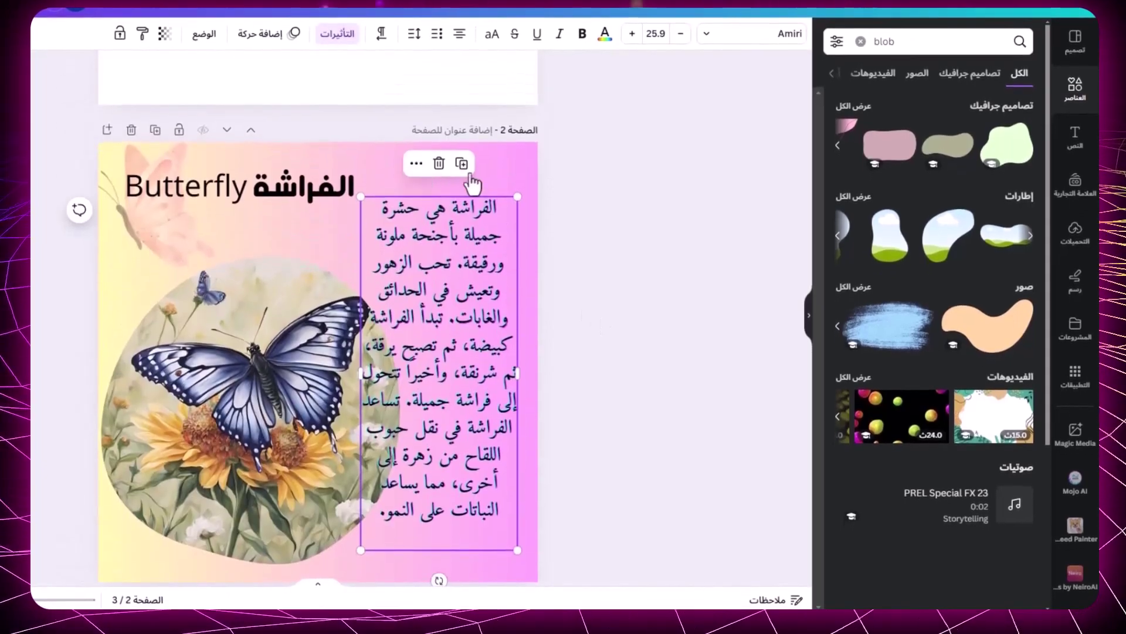
click(462, 166)
drag(485, 252, 627, 442)
scroll(604, 422, down, 7)
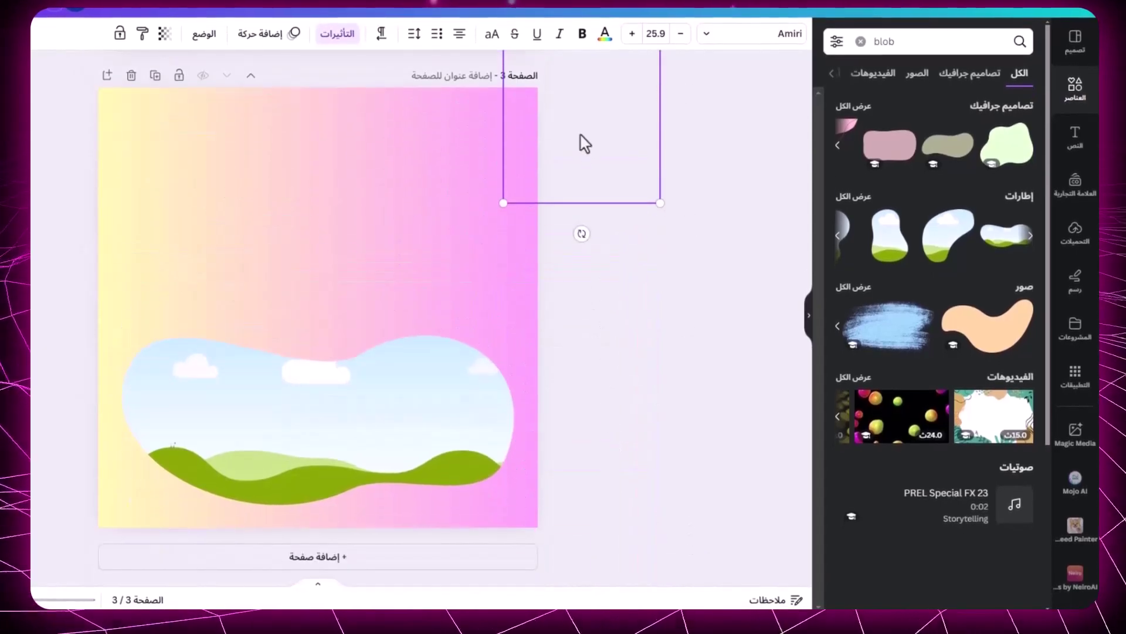
drag(443, 272, 342, 406)
drag(297, 463, 154, 255)
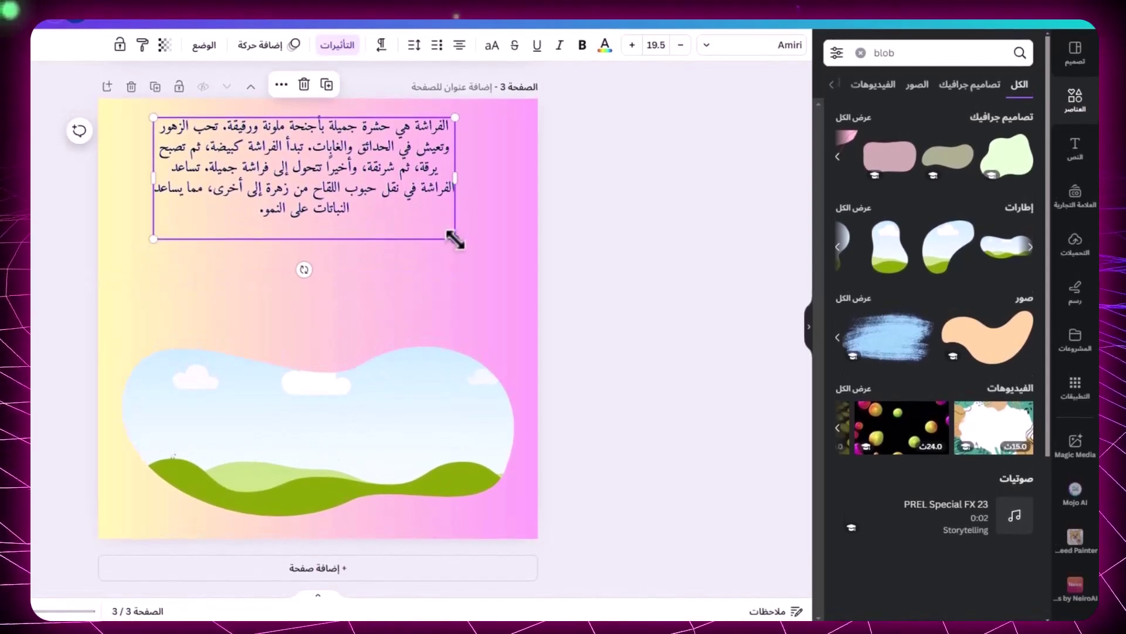
drag(482, 266, 494, 265)
drag(390, 185, 392, 274)
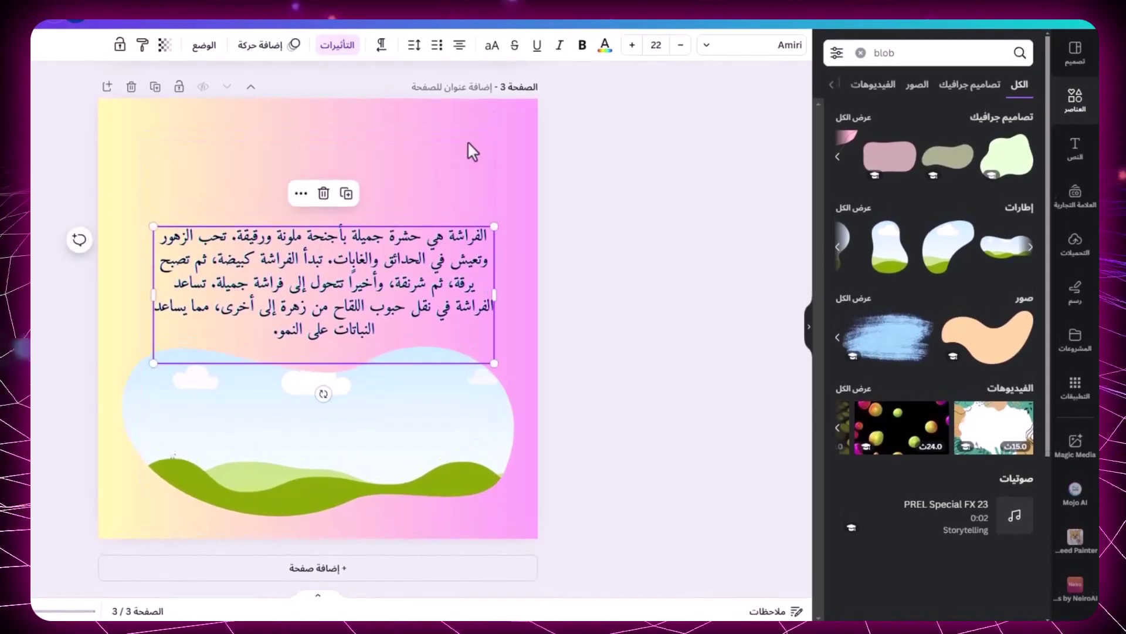
Copy the Butterfly title onto page 3 and select all its text
scroll(606, 239, up, 10)
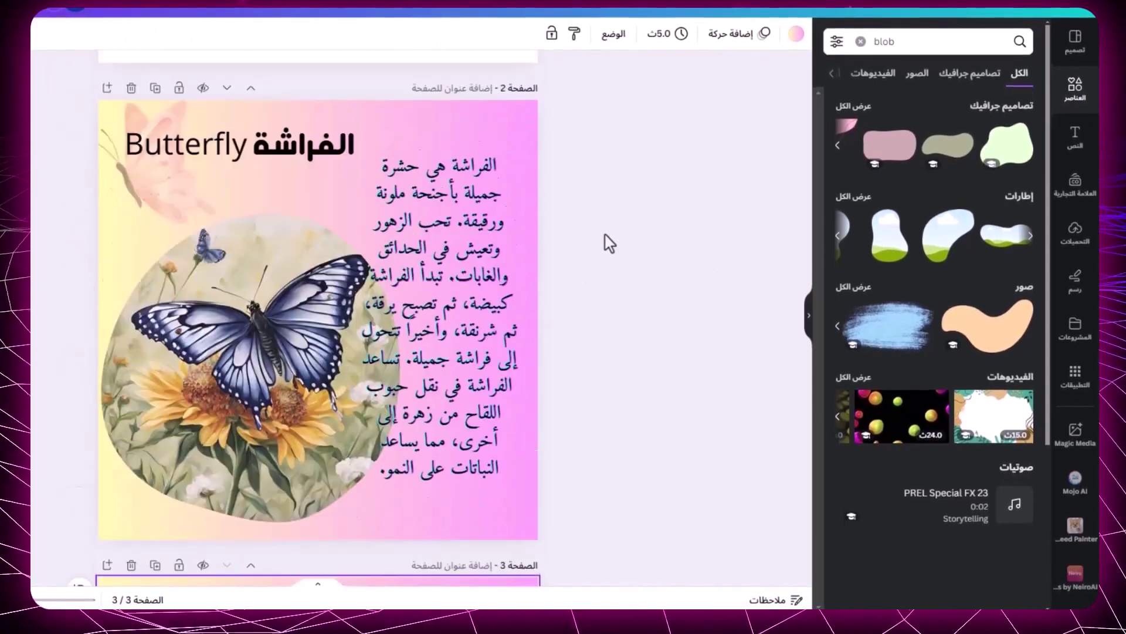
drag(291, 273, 364, 381)
scroll(407, 217, down, 7)
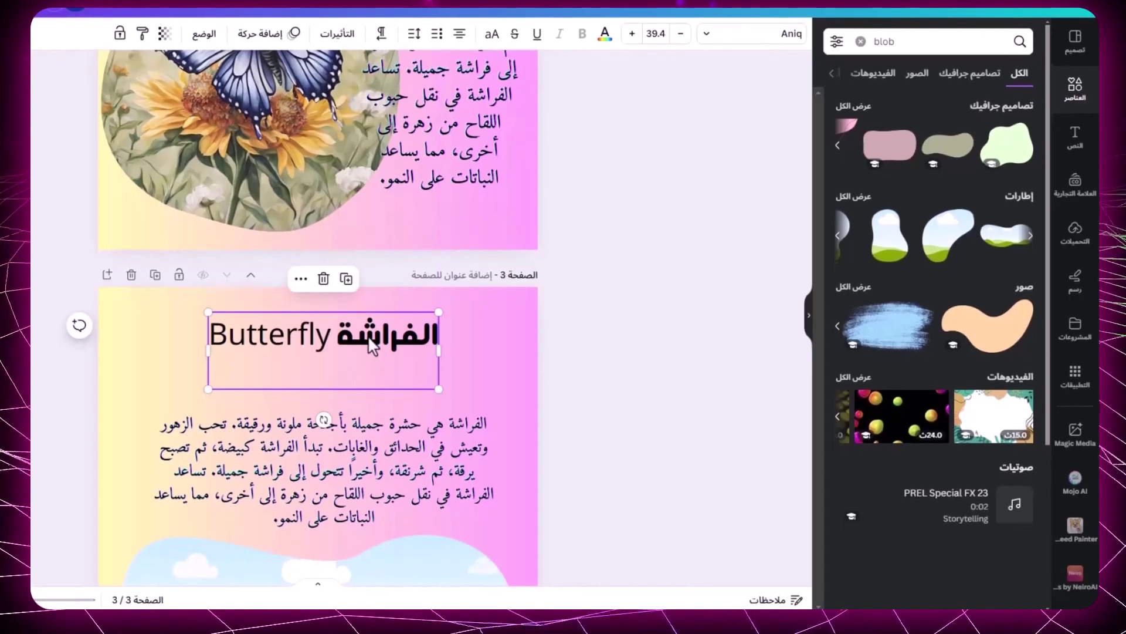
double_click(367, 352)
key(ctrl+a)
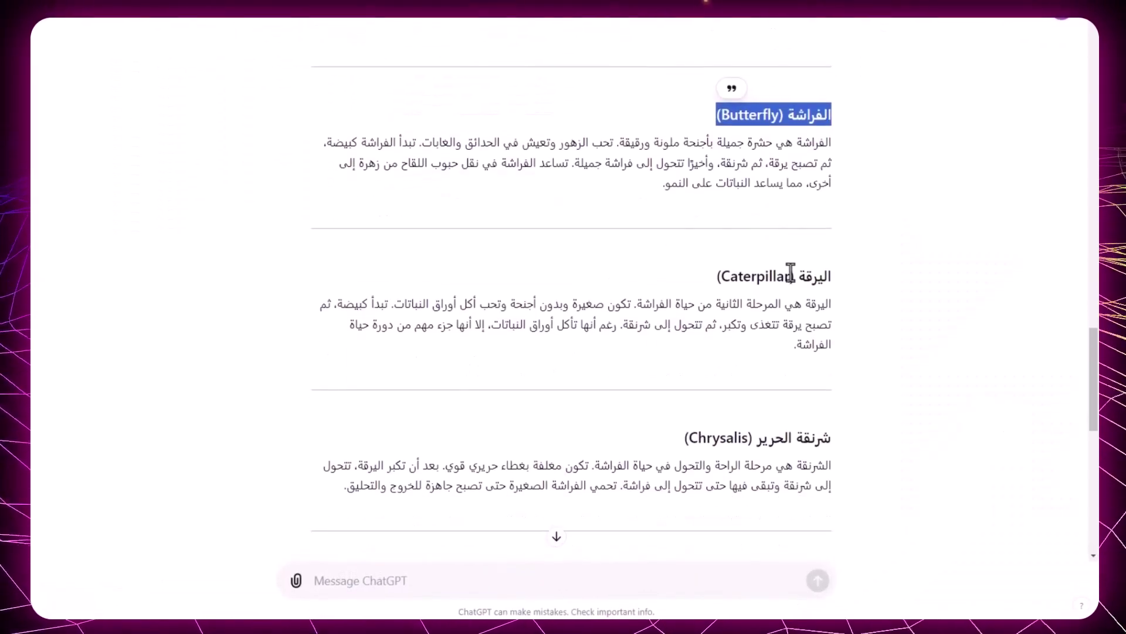
Replace page 3's title with ChatGPT's 'Caterpillar اليرقة' heading
click(792, 273)
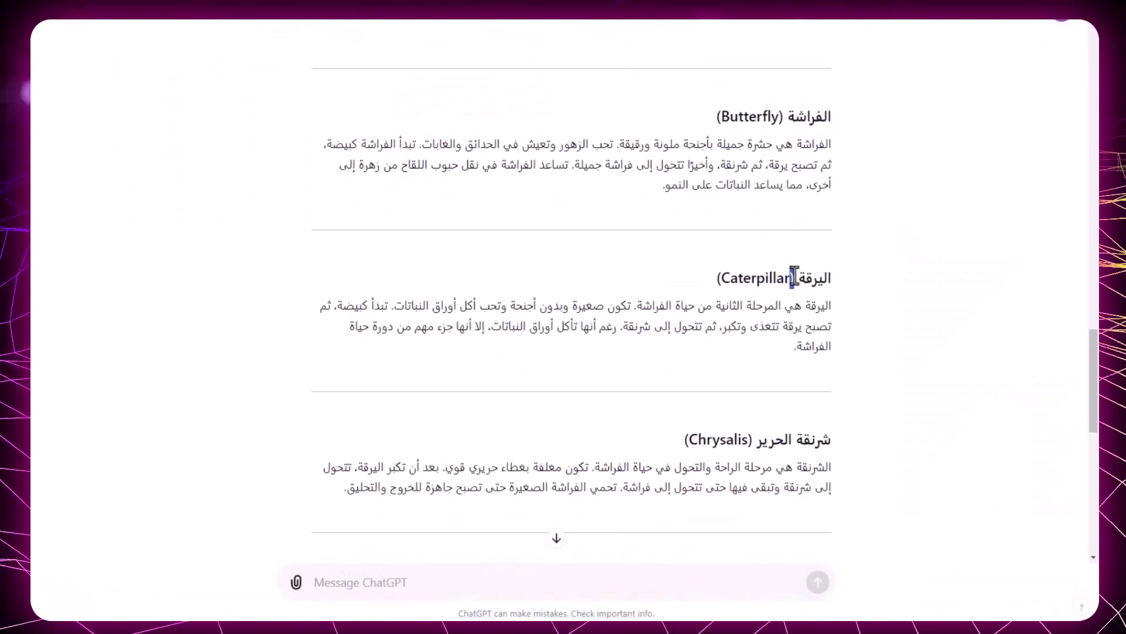
right_click(795, 276)
click(832, 287)
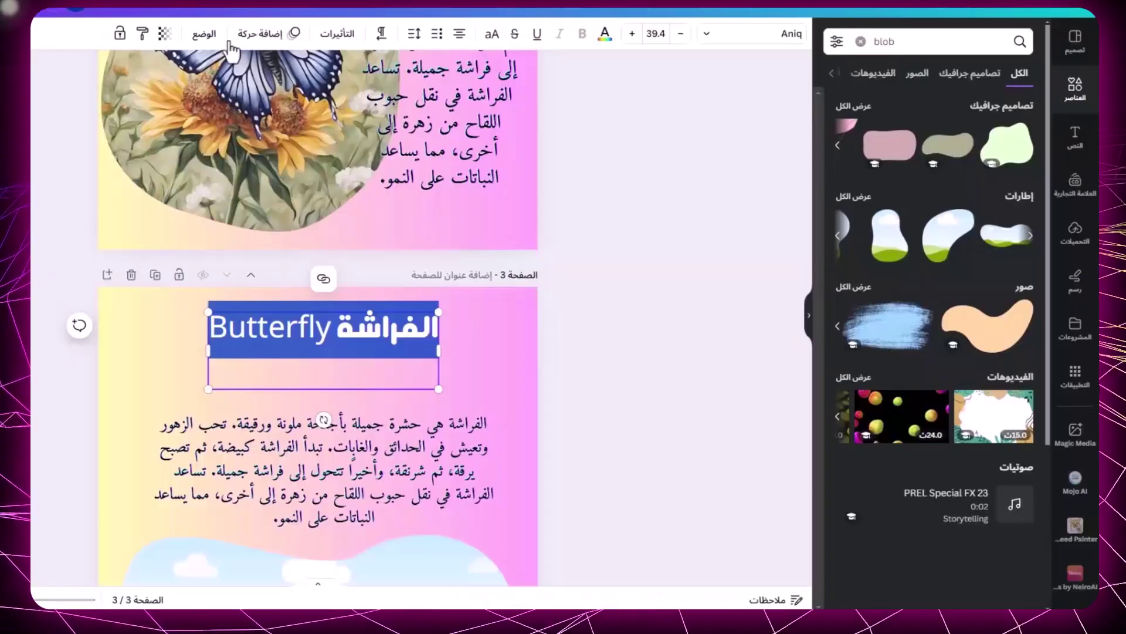
right_click(385, 329)
click(446, 109)
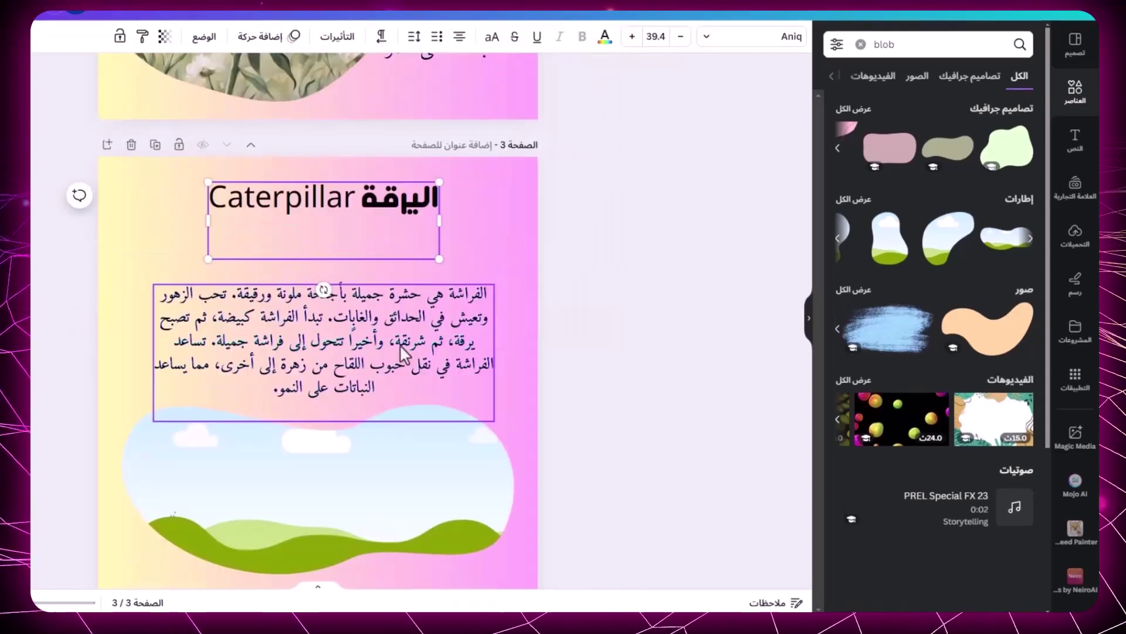
Replace the old butterfly paragraph with ChatGPT's caterpillar description, pasted as plain text
click(401, 352)
click(401, 354)
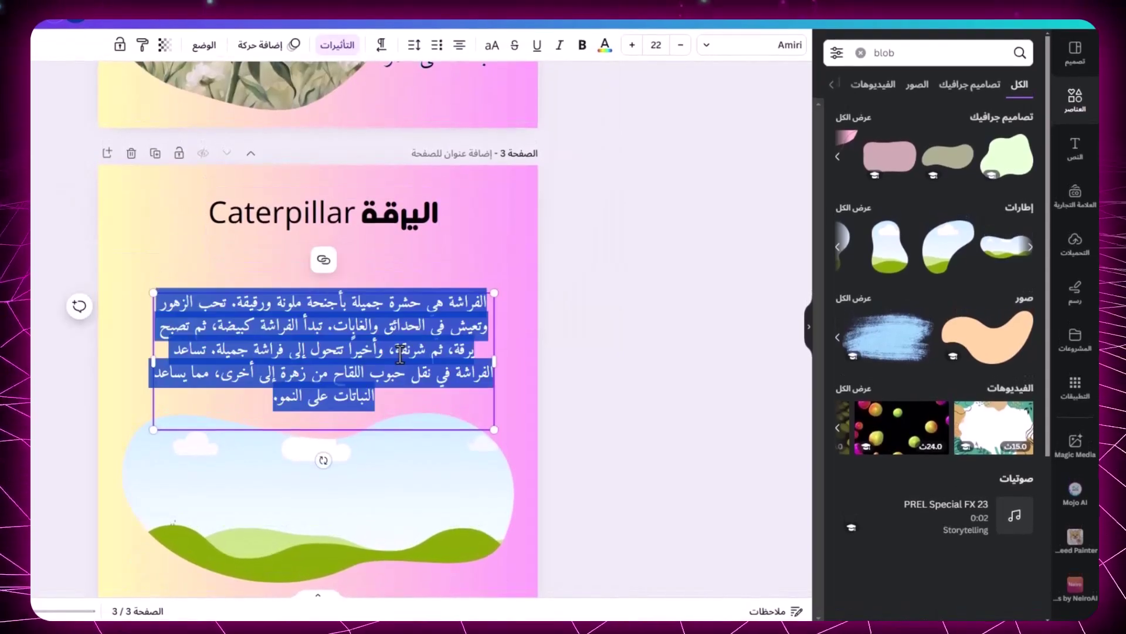
click(386, 355)
key(ctrl+a)
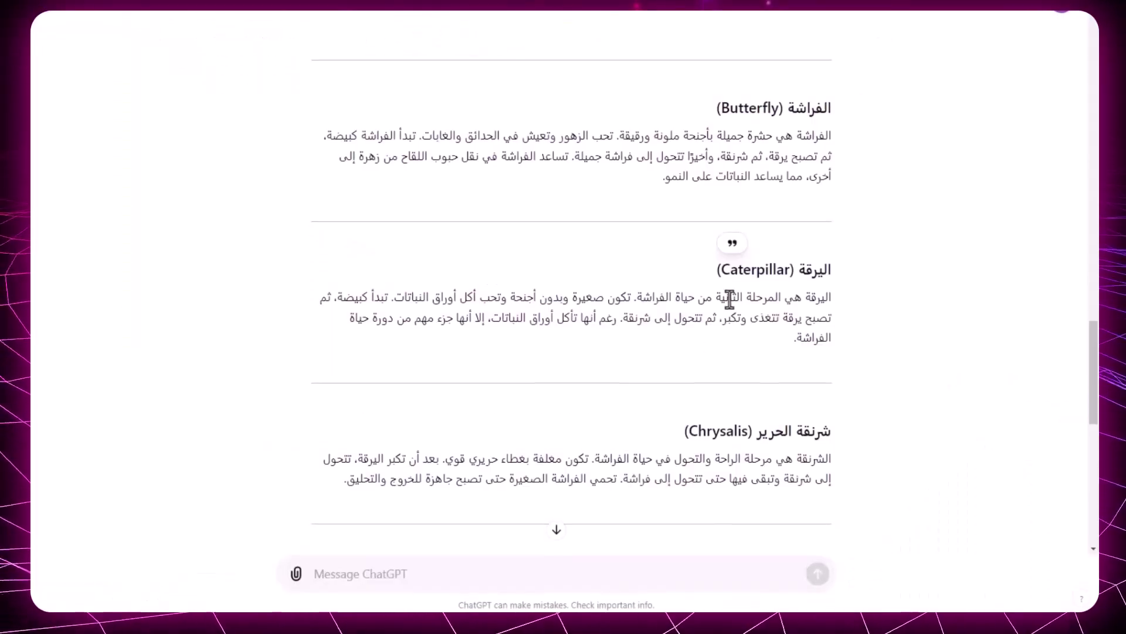
triple_click(736, 308)
right_click(749, 321)
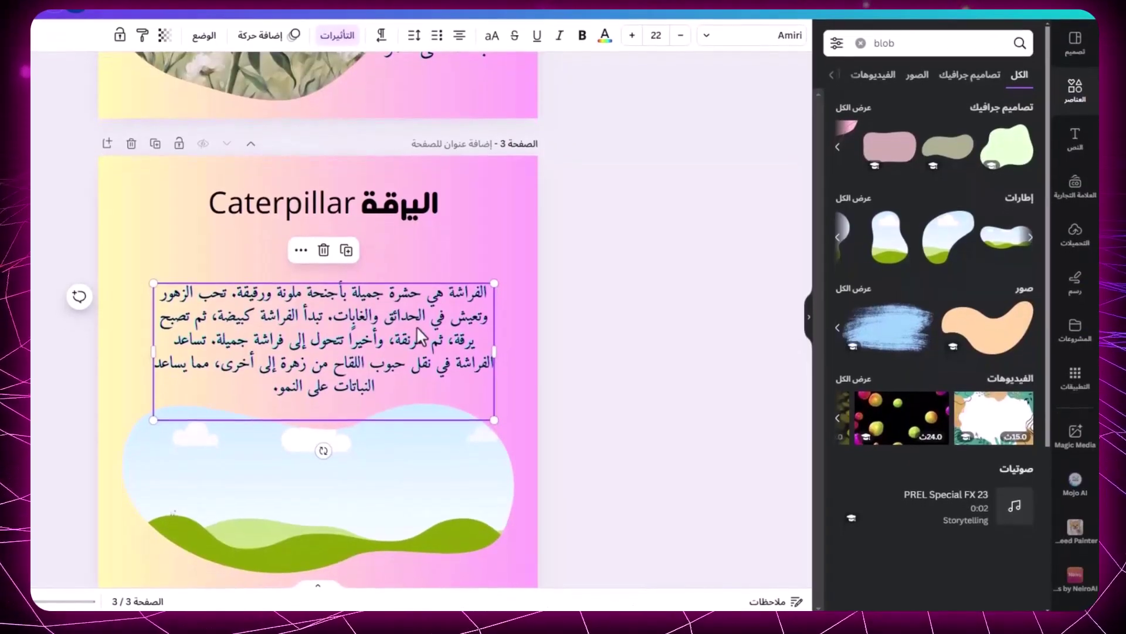
triple_click(417, 324)
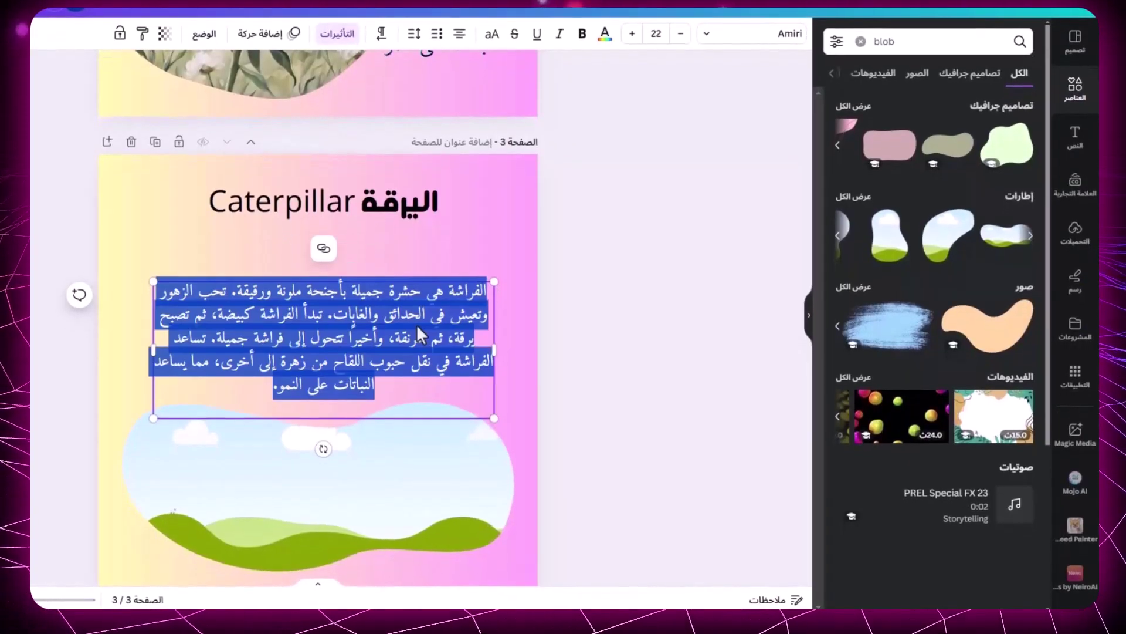
right_click(418, 324)
click(480, 97)
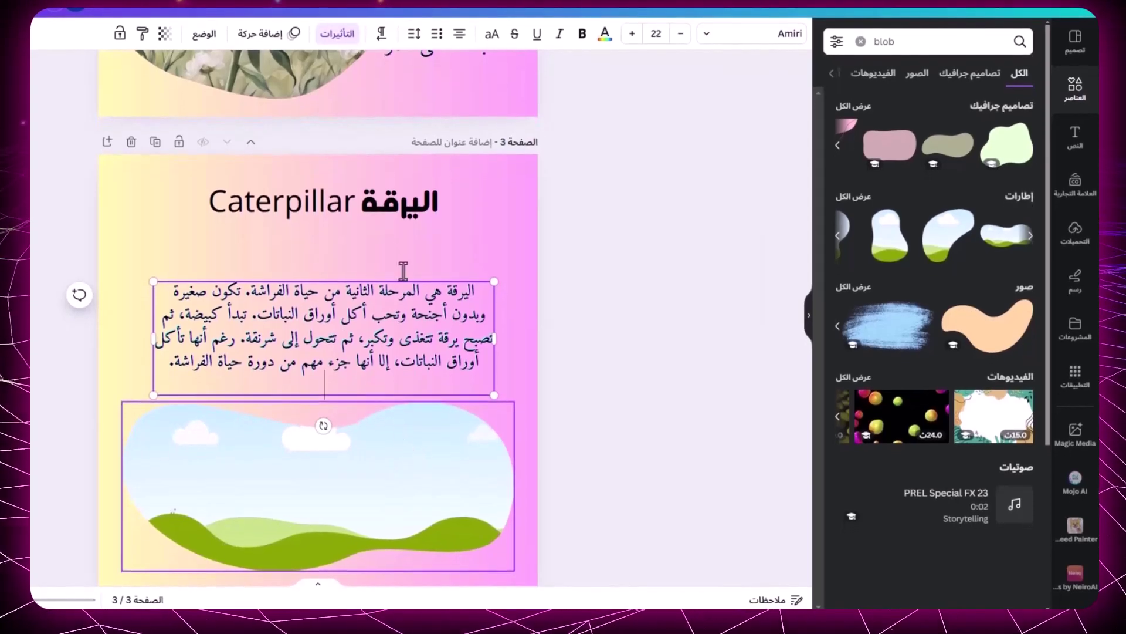
click(1075, 433)
Generate AI images for 'caterpillar' and drop the second one into page 3's blob frame
double_click(991, 438)
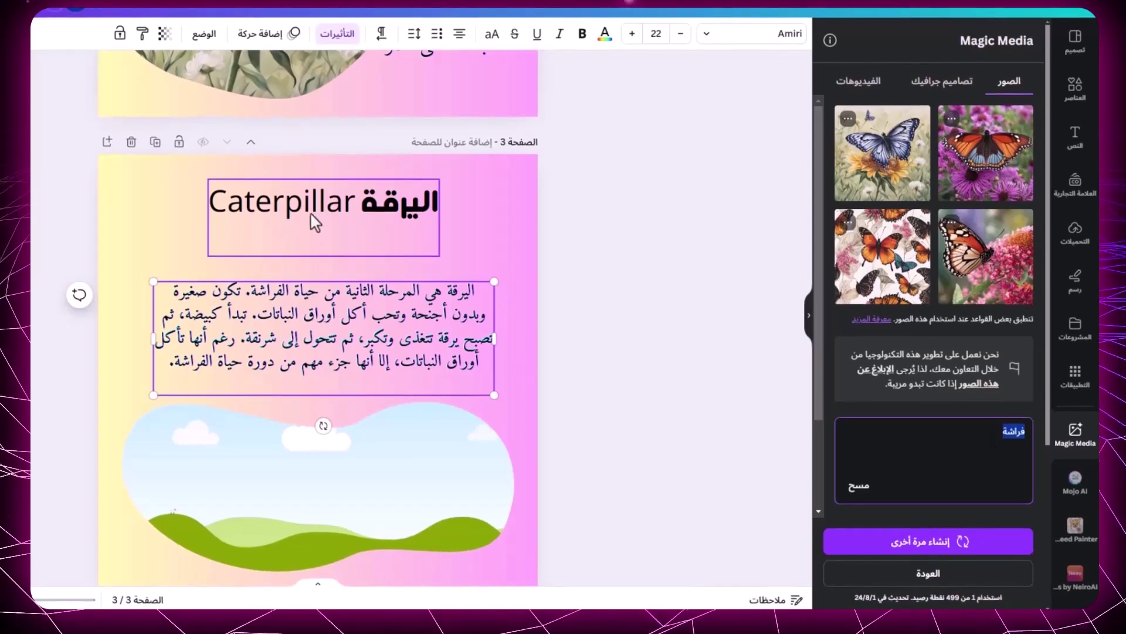
text(caterpillar)
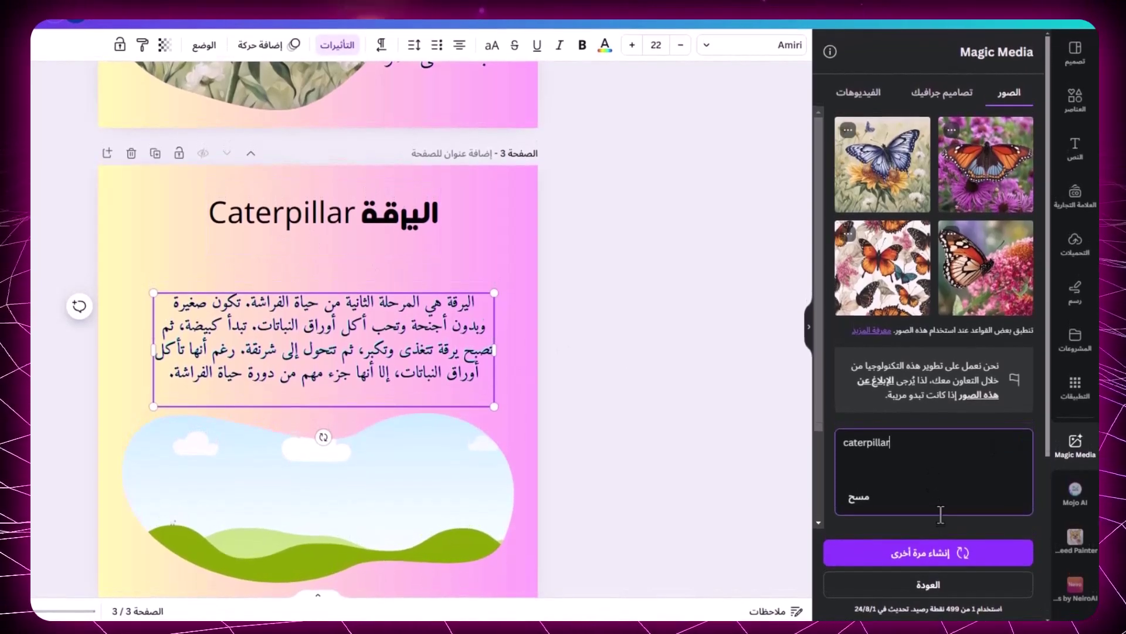
click(947, 539)
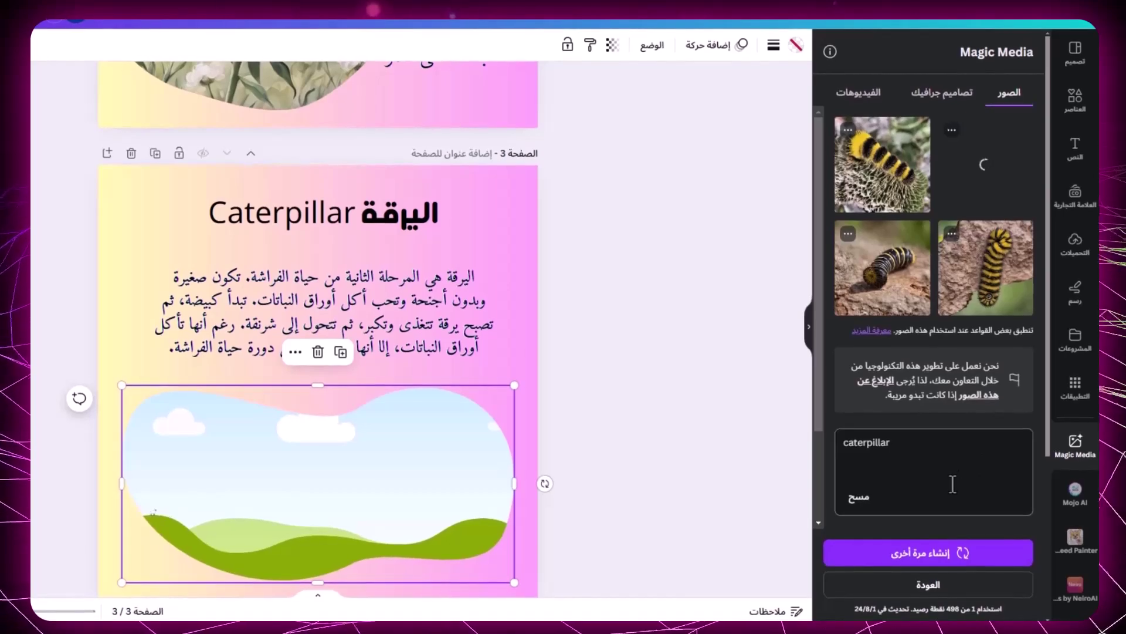
click(987, 164)
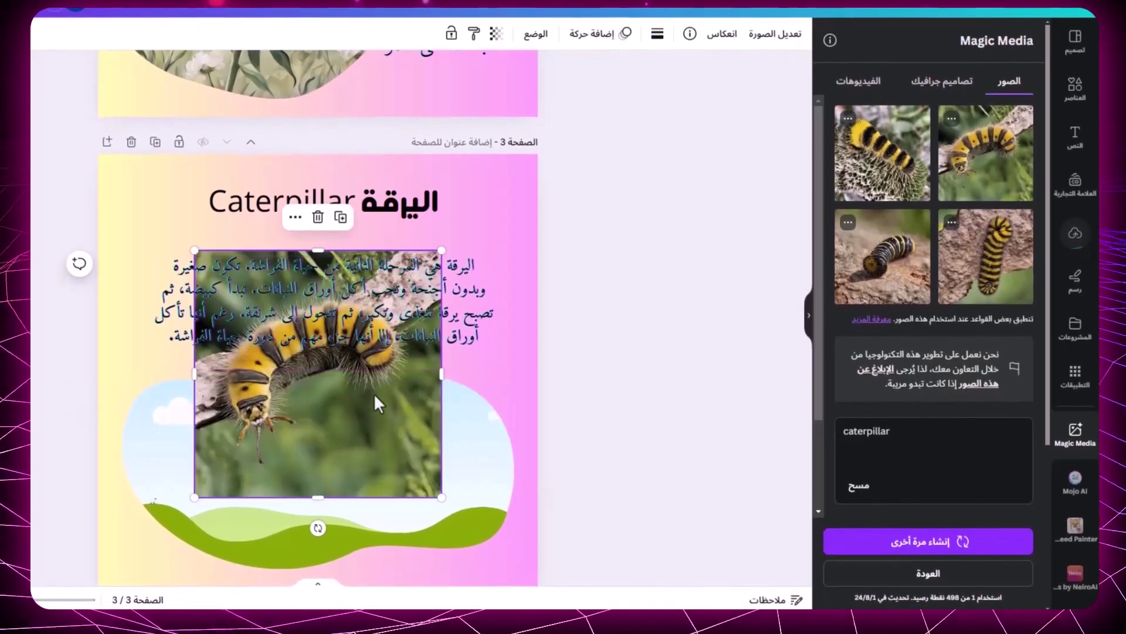
drag(358, 437, 392, 425)
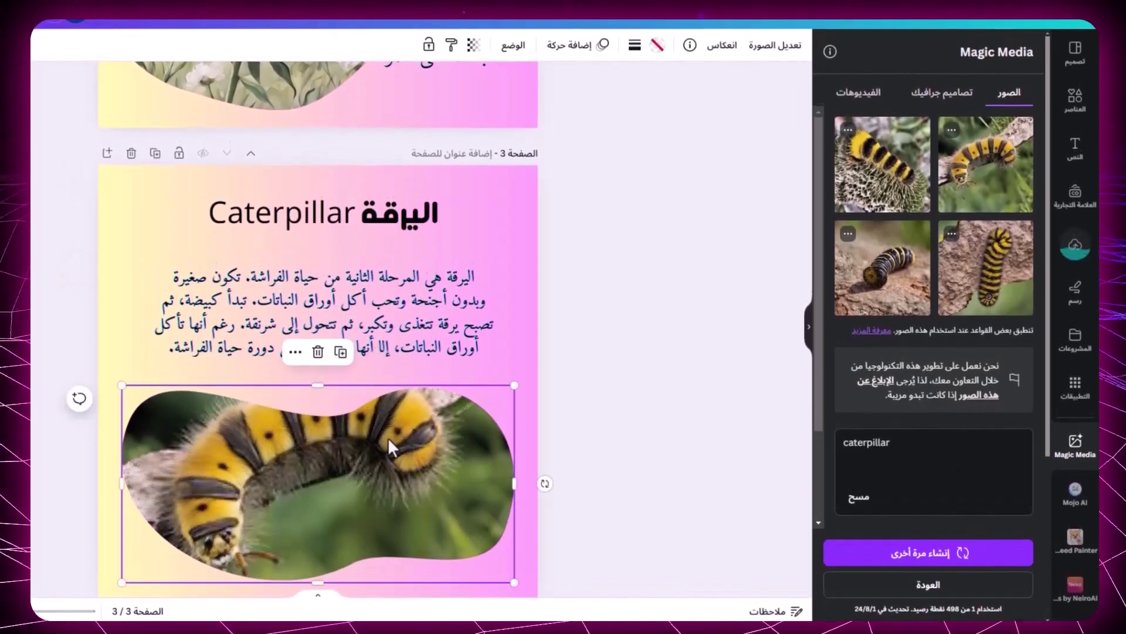
Reposition the caterpillar photo inside its frame so its body is better framed
double_click(350, 452)
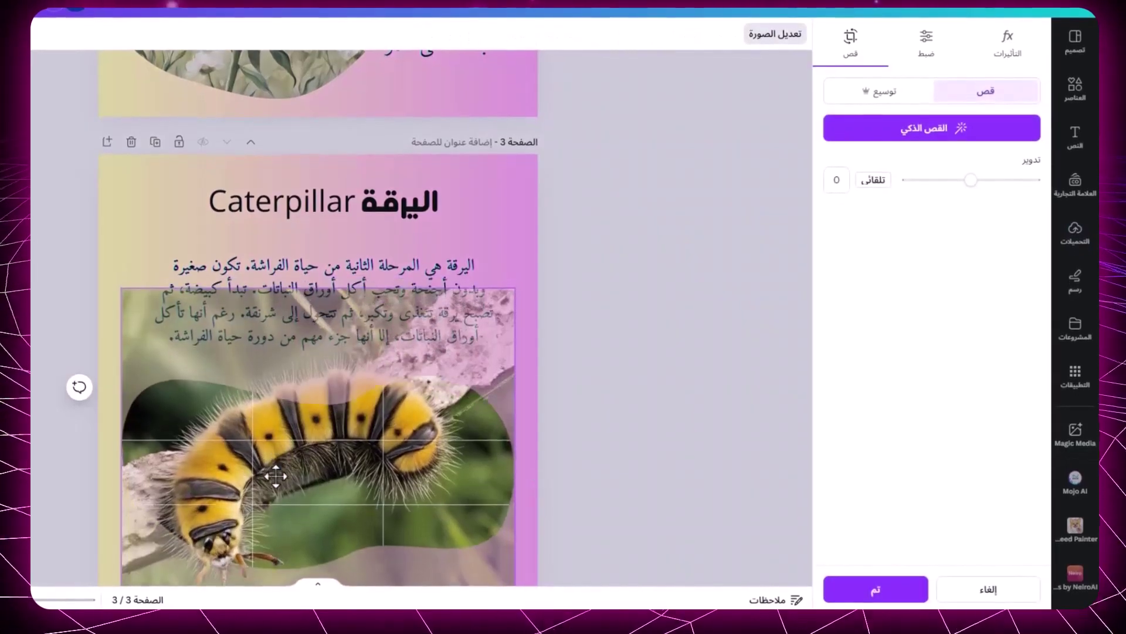
mouse_move(266, 491)
mouse_down()
mouse_move(259, 505)
mouse_move(278, 493)
mouse_up()
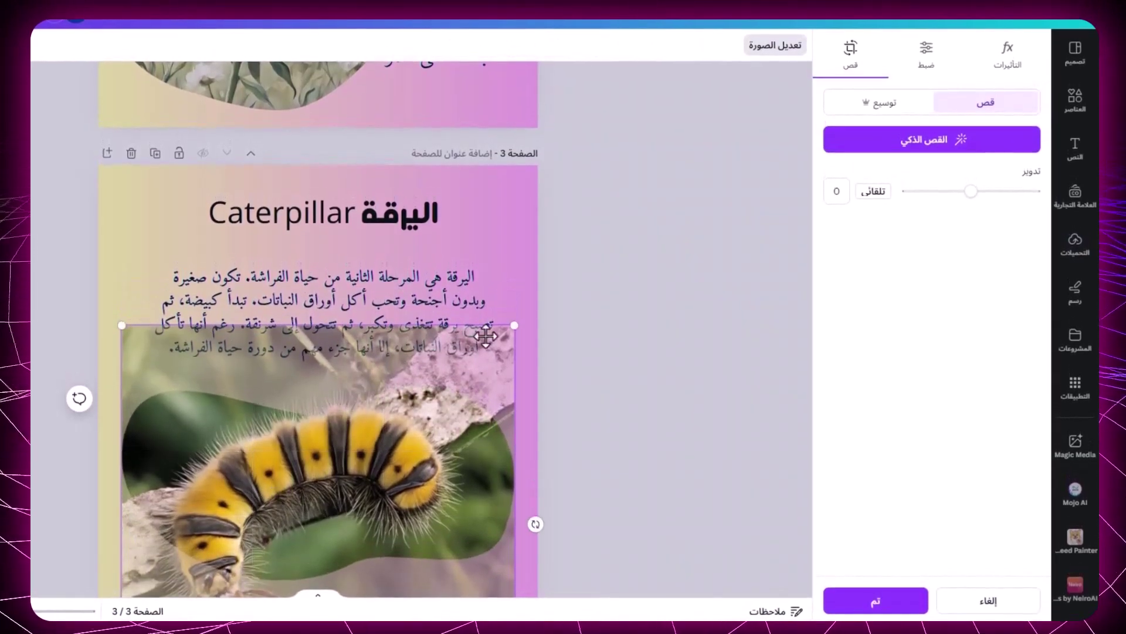
drag(452, 385, 450, 380)
Search Elements for 'caterpillar' and add the green cartoon caterpillar graphic
click(1072, 96)
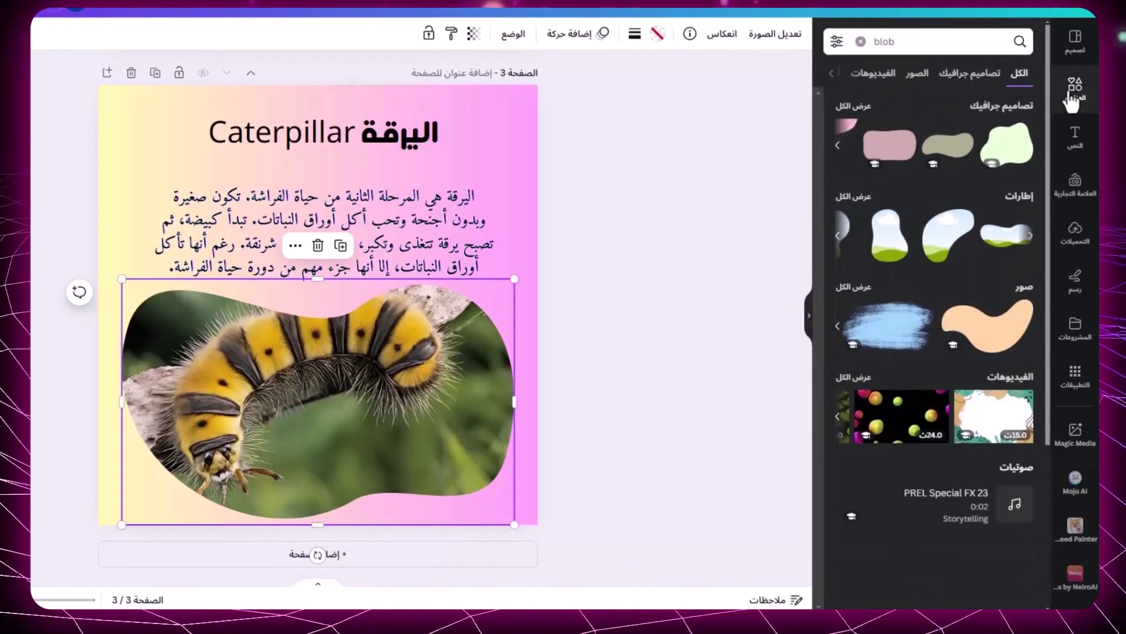
double_click(937, 46)
text(c)
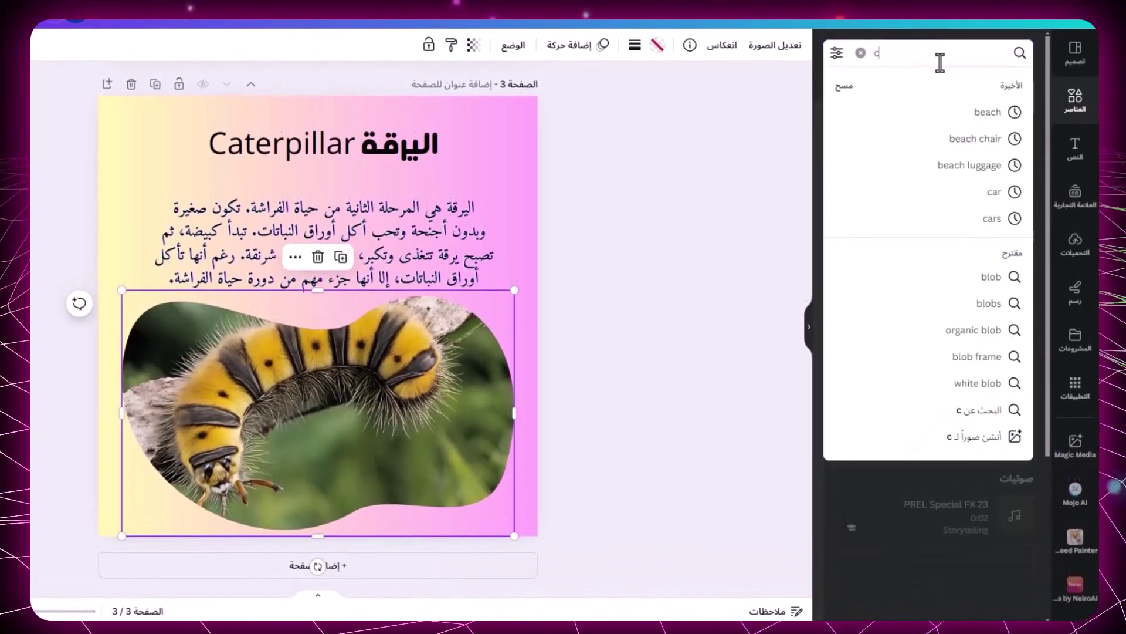
text(a)
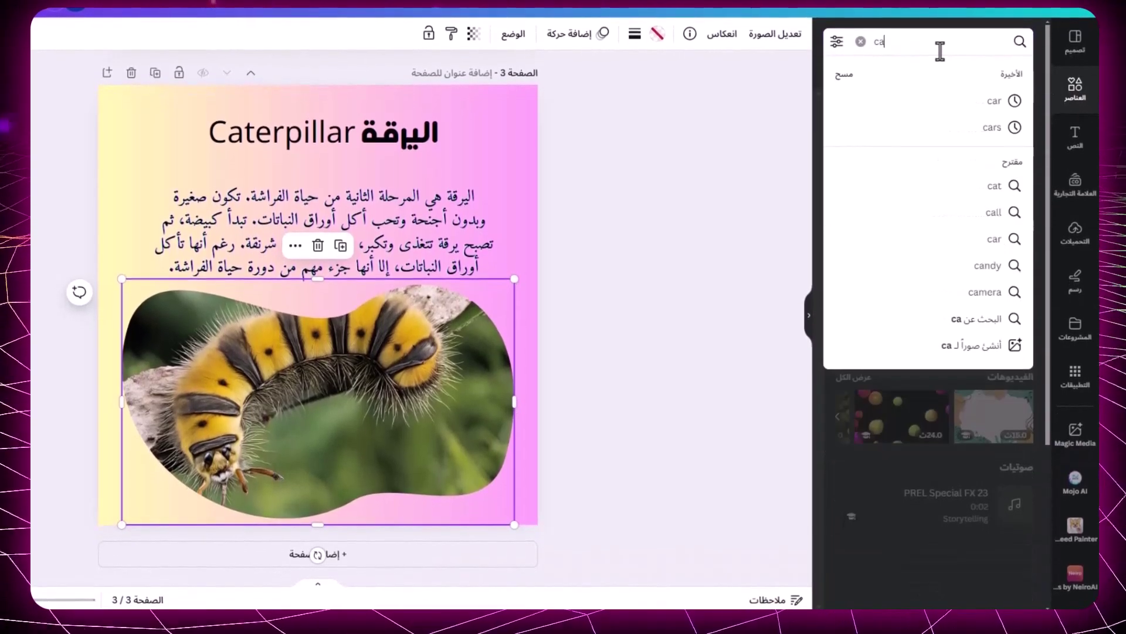
text(terpillar)
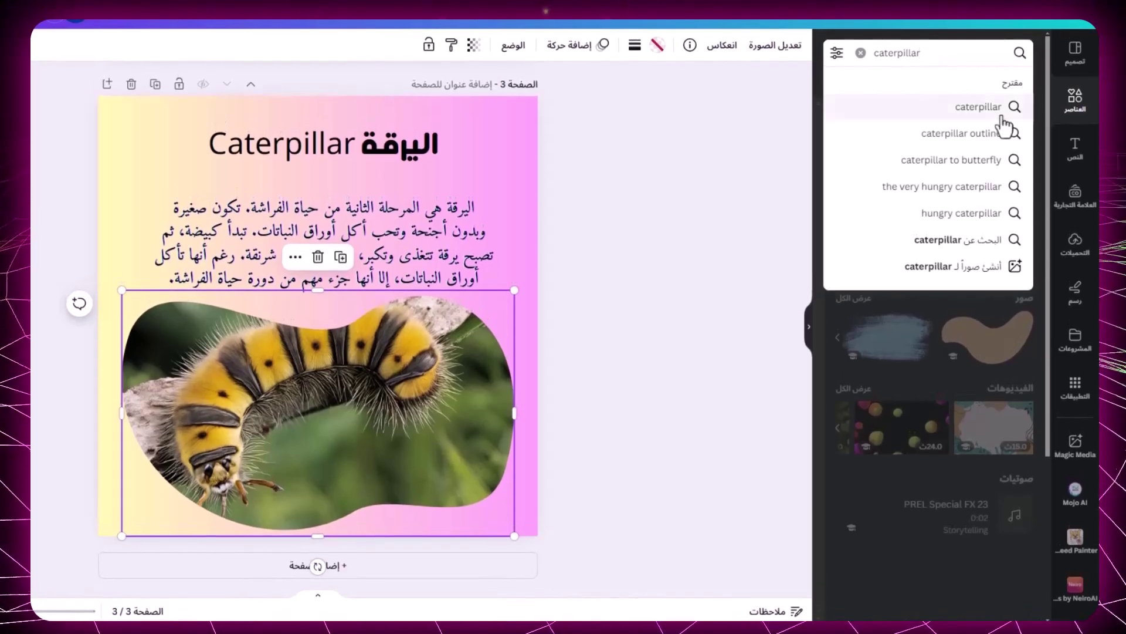
click(1002, 115)
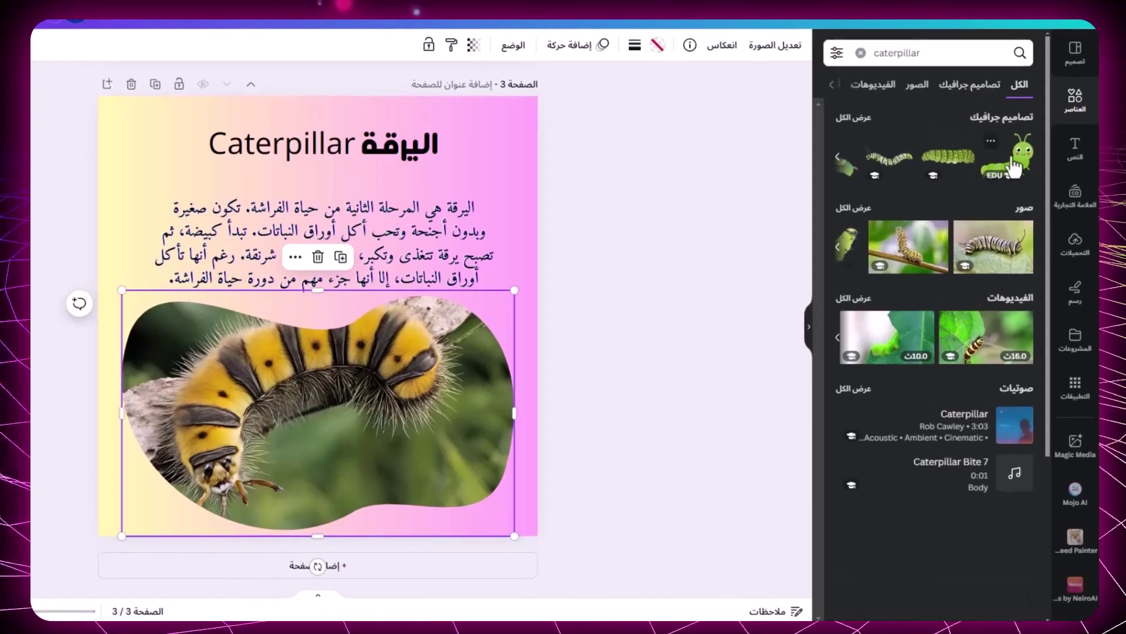
click(1016, 169)
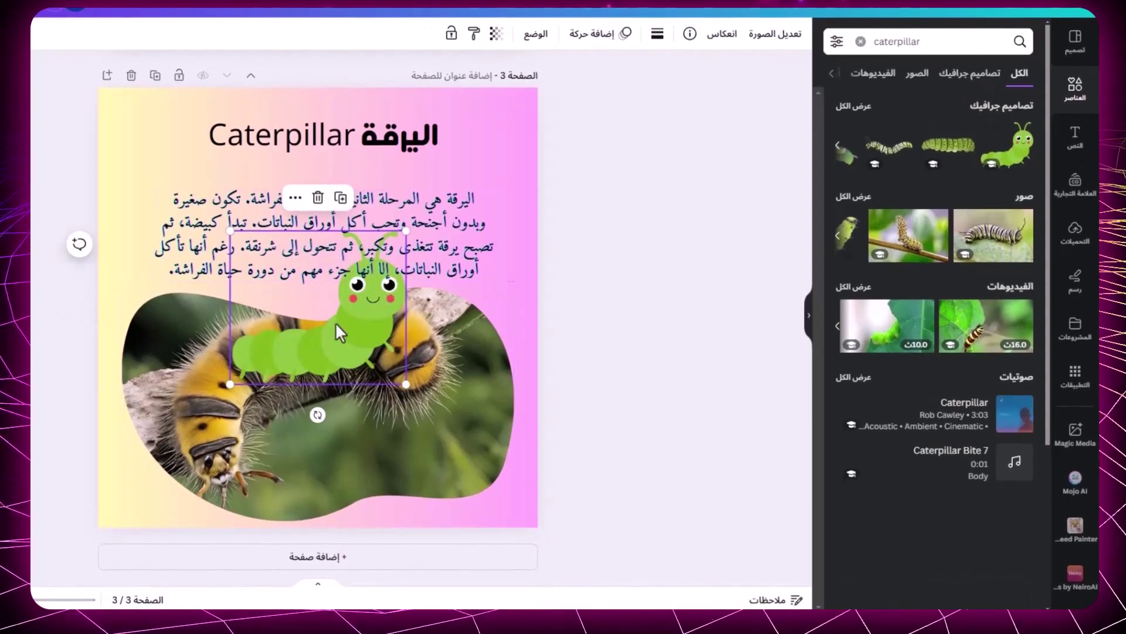
Shrink the cartoon caterpillar, move it top-left beside the title, and make it mostly transparent
drag(377, 123, 339, 160)
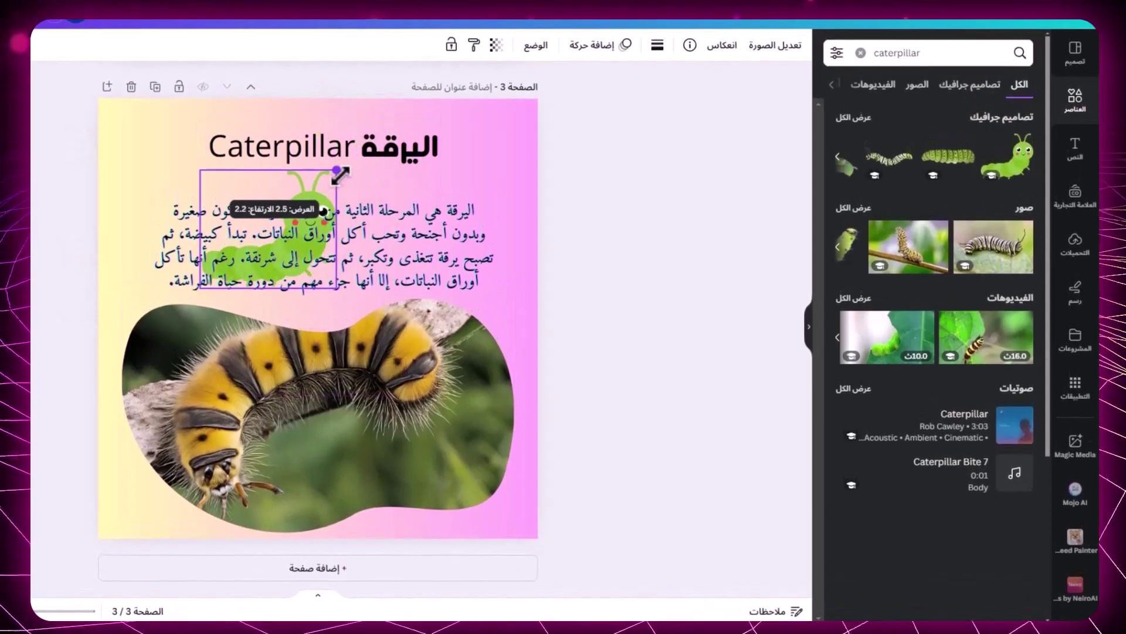
drag(324, 239, 250, 161)
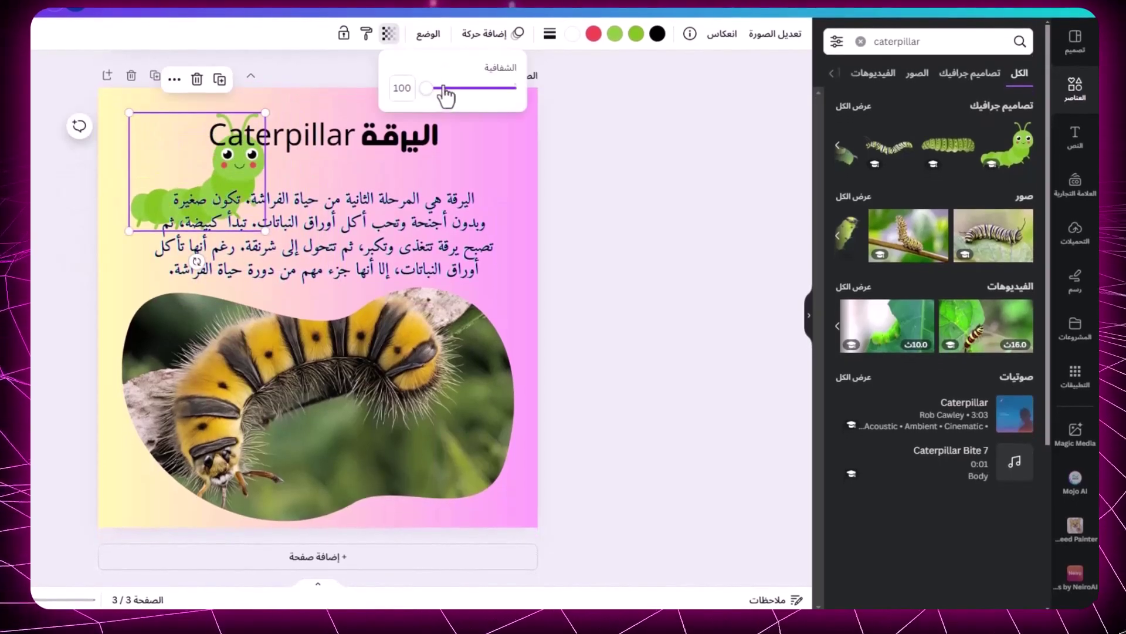
drag(439, 101, 491, 101)
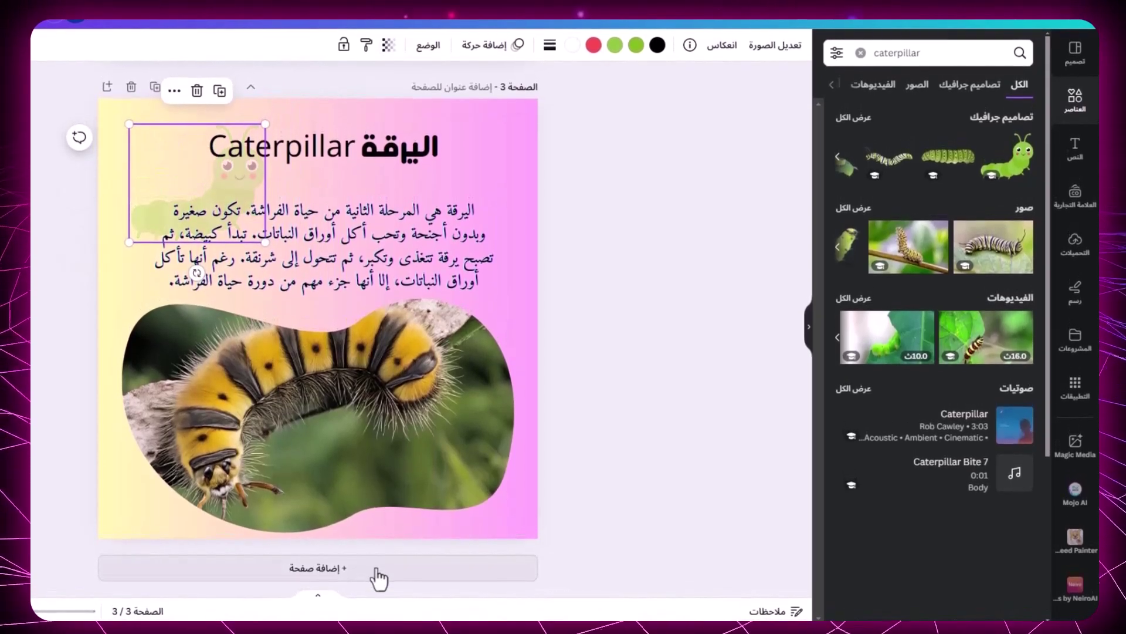
Add a fourth page and duplicate page 3's Caterpillar title and paragraph together
click(378, 578)
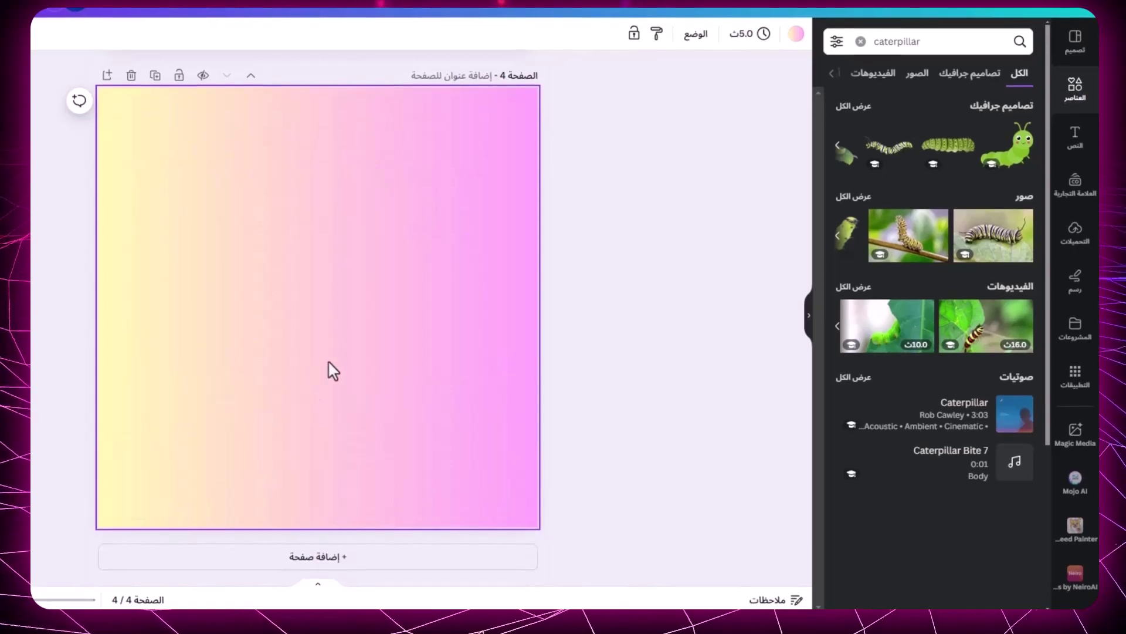
scroll(339, 370, up, 10)
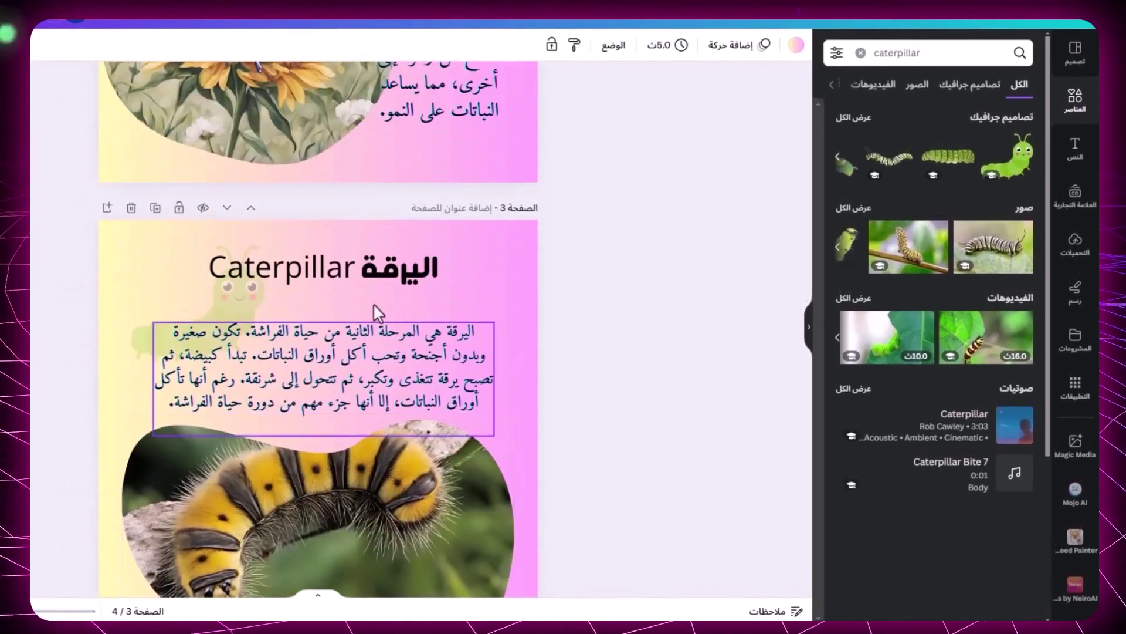
click(379, 308)
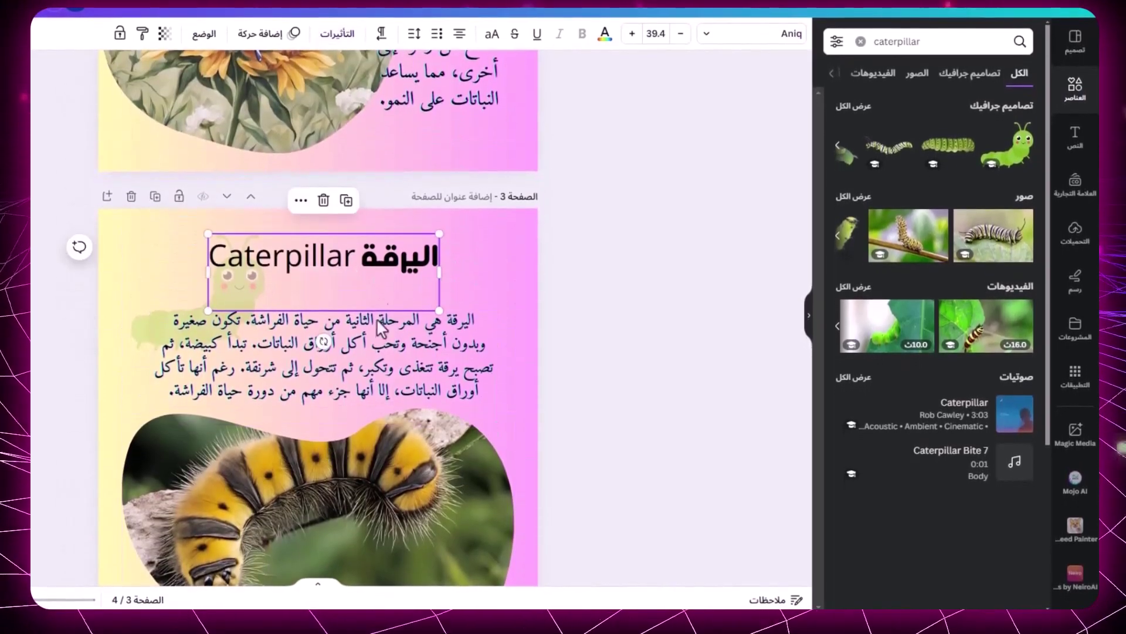
shift+click(378, 346)
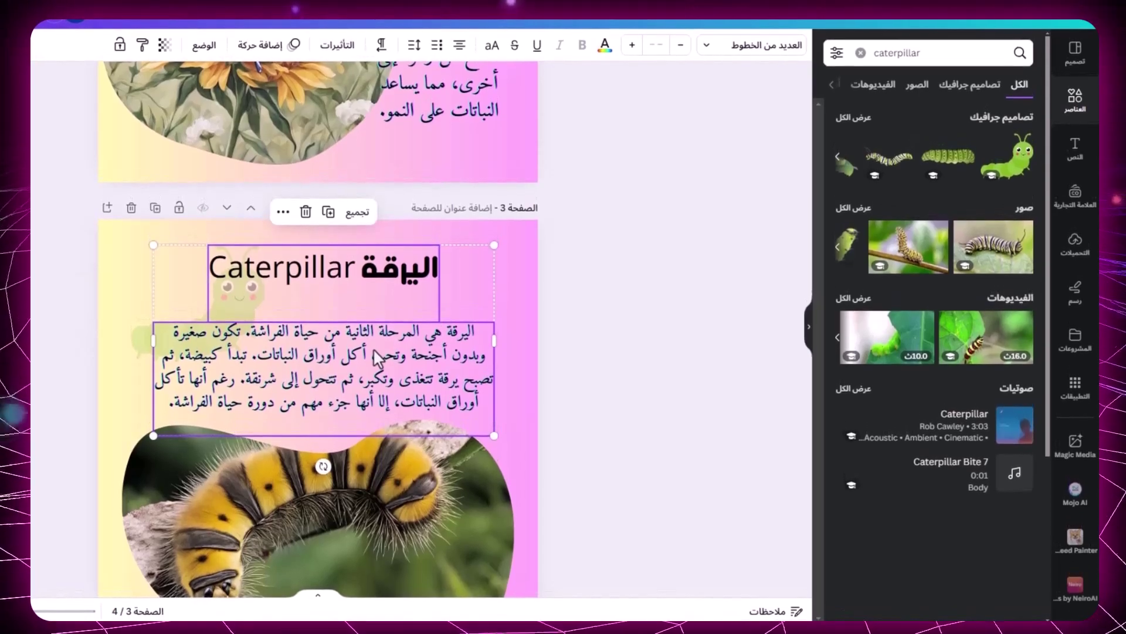
click(330, 202)
Move the duplicated title and paragraph to the top of page 4
scroll(440, 230, down, 2)
drag(443, 230, 622, 505)
scroll(506, 211, down, 5)
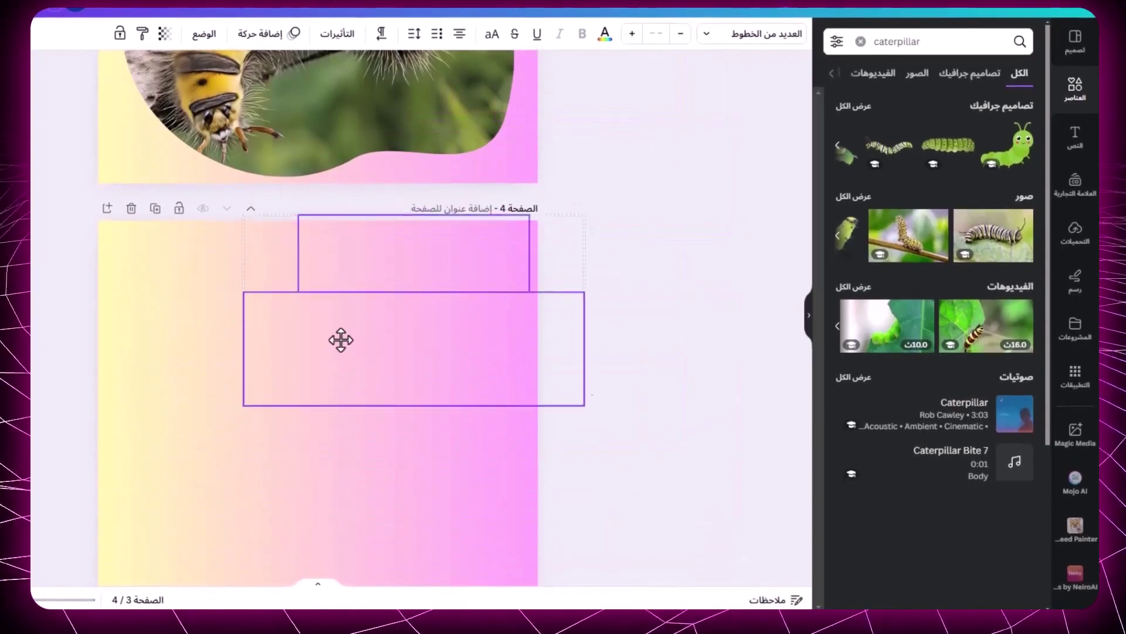
drag(341, 340, 244, 370)
scroll(497, 476, down, 2)
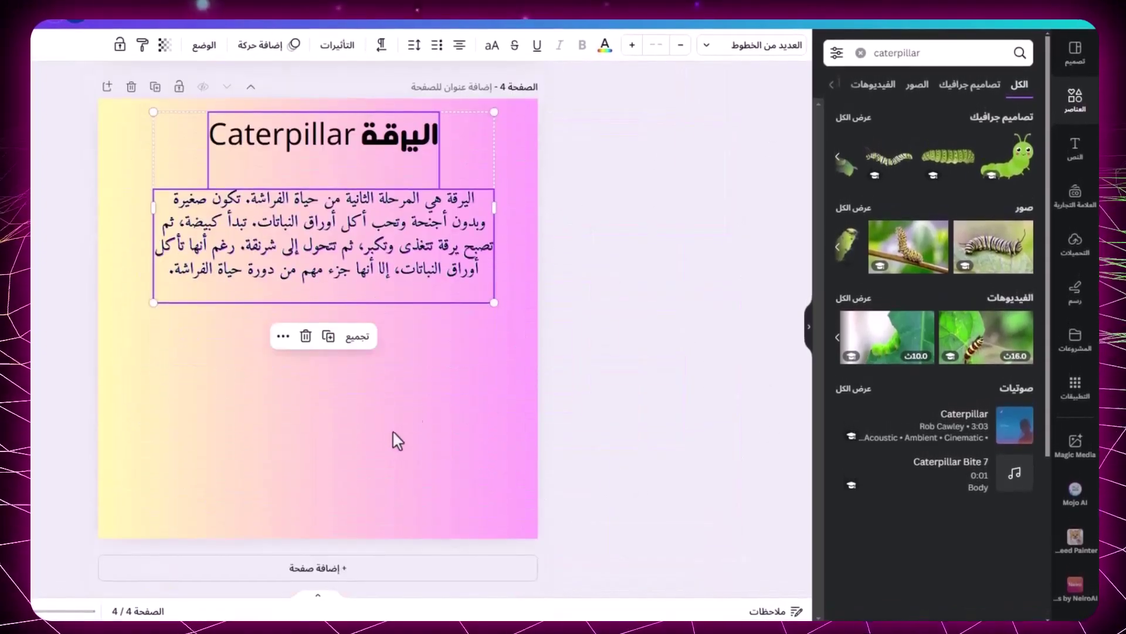
click(446, 410)
Search Elements for 'blob' and place a blob frame on the right half of page 4
click(1076, 98)
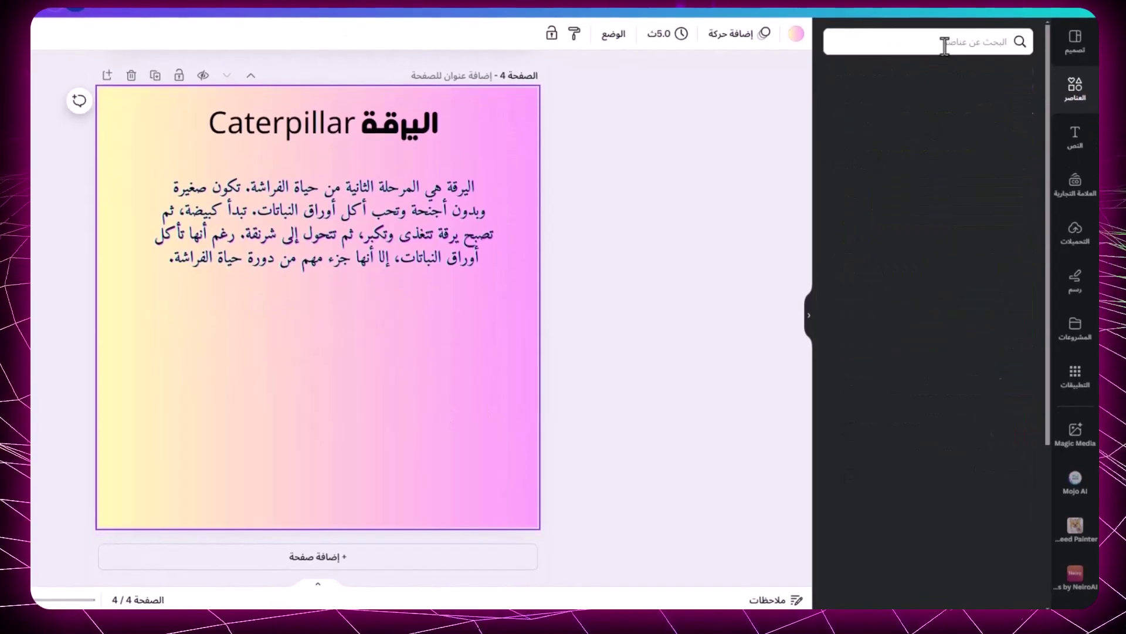
click(945, 48)
text(blob)
key(Return)
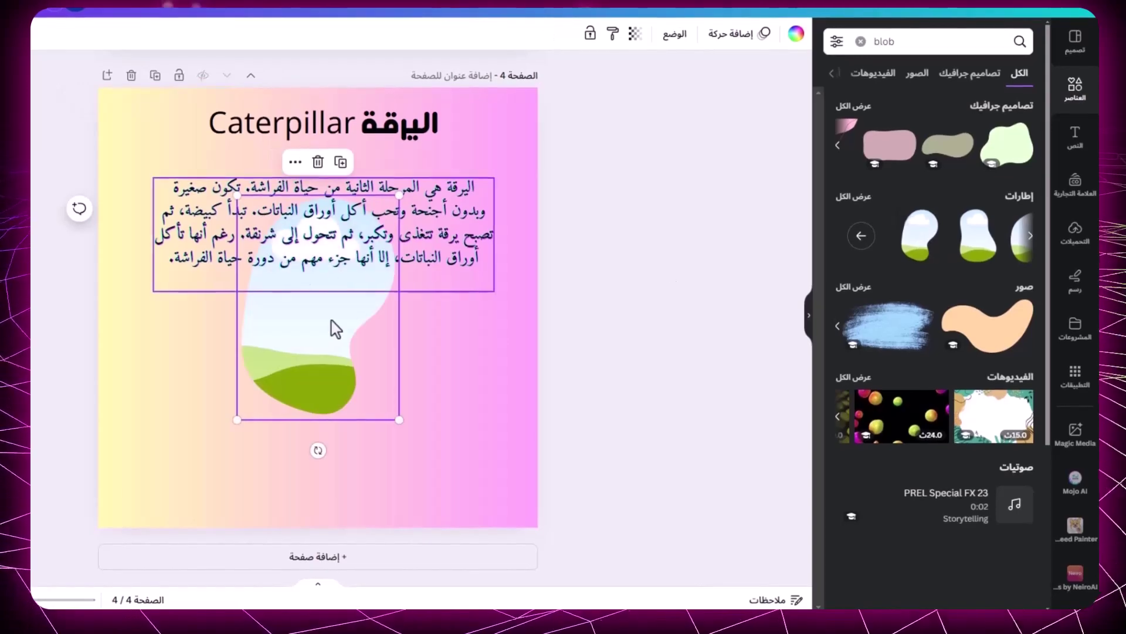
drag(256, 364, 198, 400)
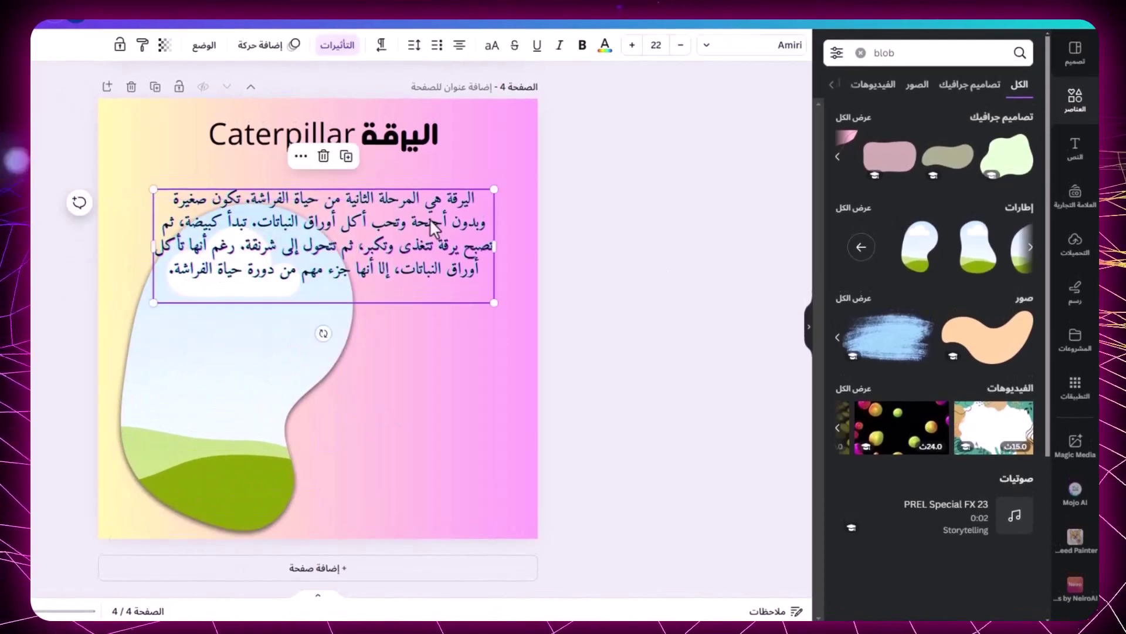
drag(239, 385, 395, 352)
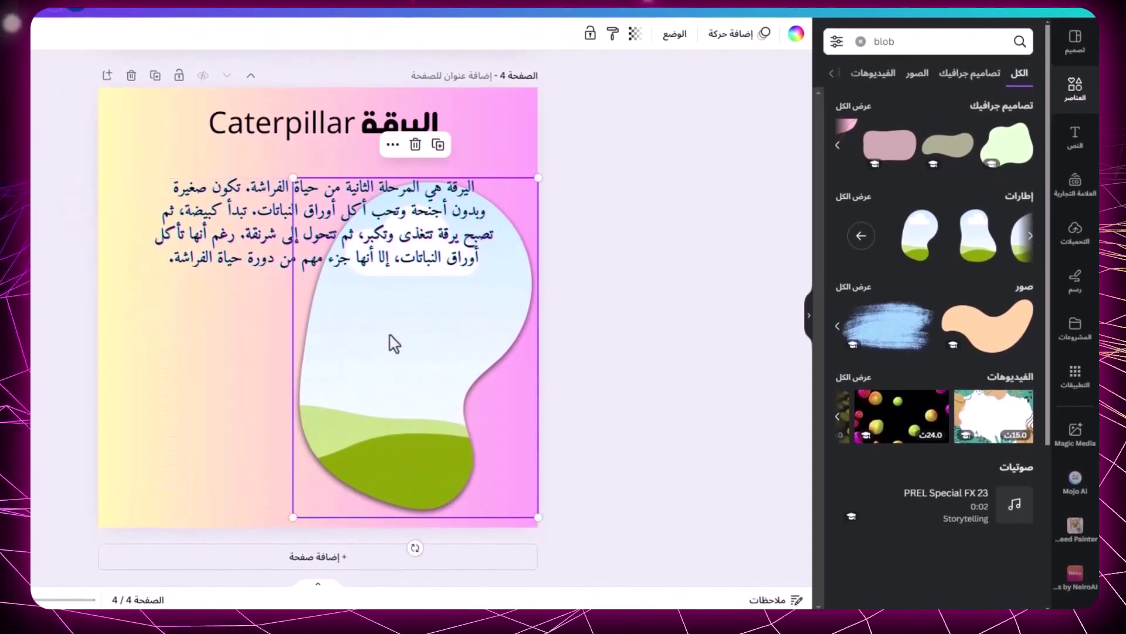
Fit the paragraph into a left column and paste 'Chrysalis شرنقة الحرير' as the title
click(261, 227)
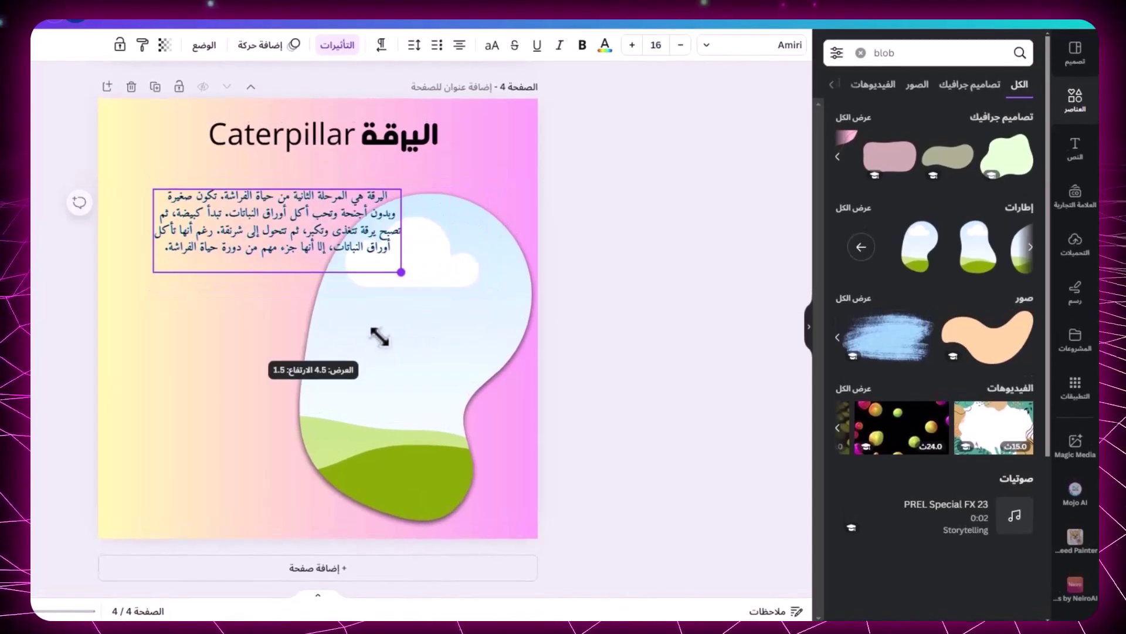
drag(408, 238, 317, 254)
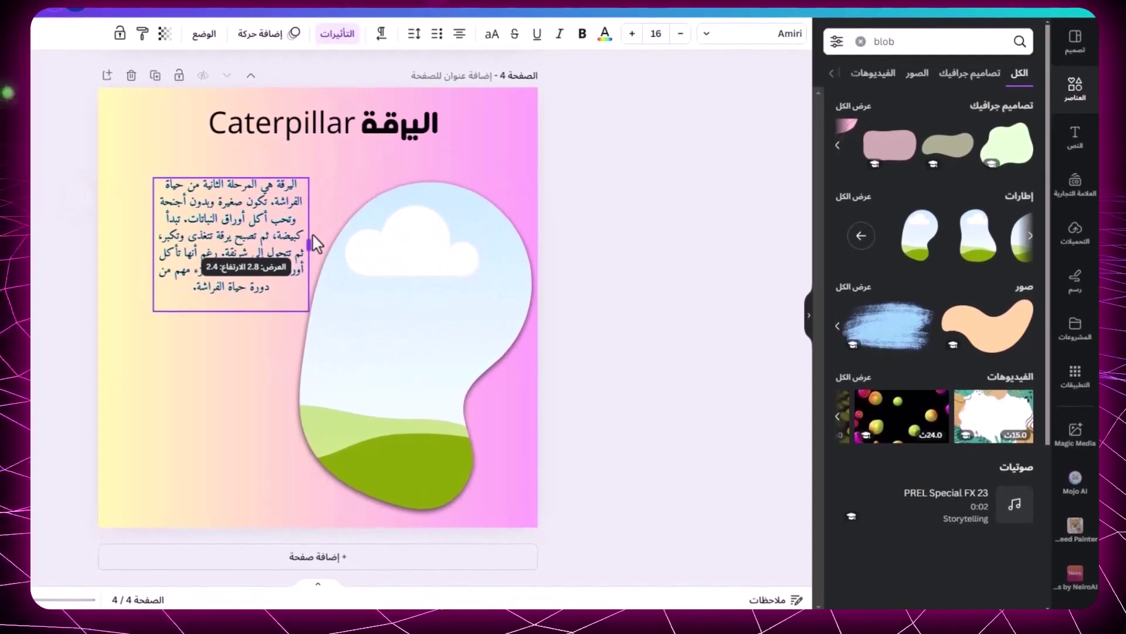
drag(152, 346, 151, 347)
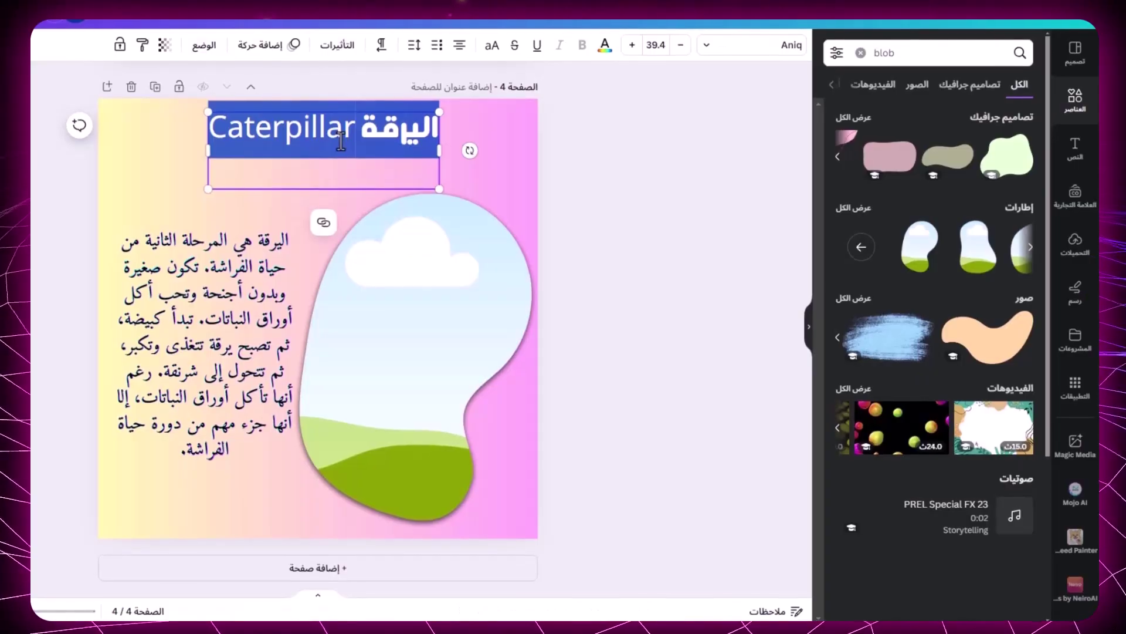
right_click(343, 131)
click(388, 223)
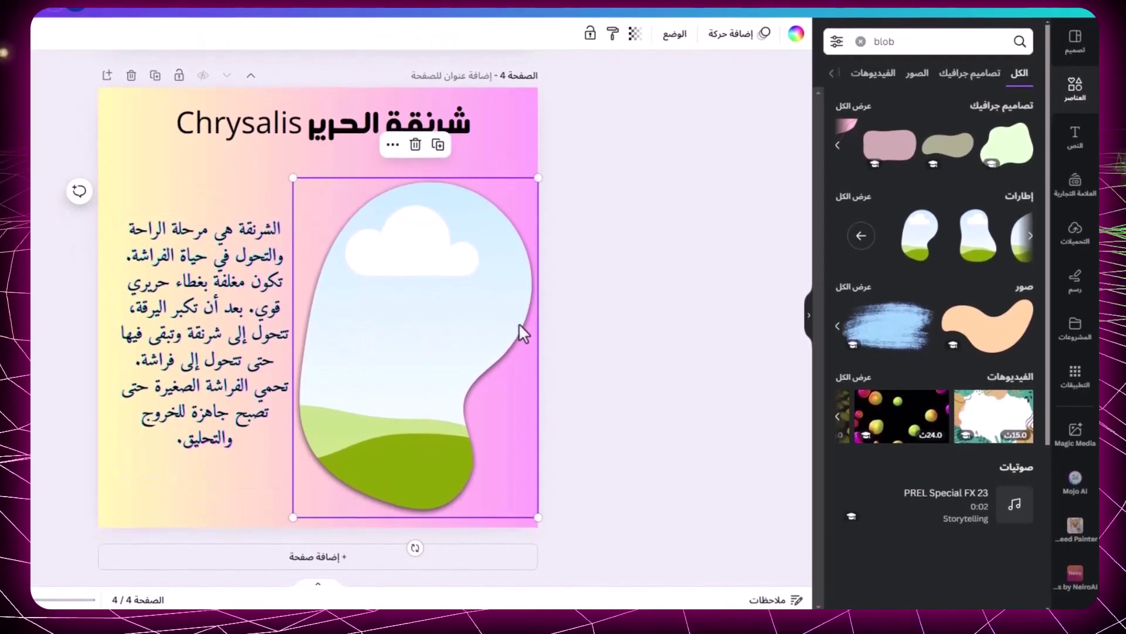
Drop the AI-generated green chrysalis image into page 4's blob frame and shift it left to fit
click(1084, 443)
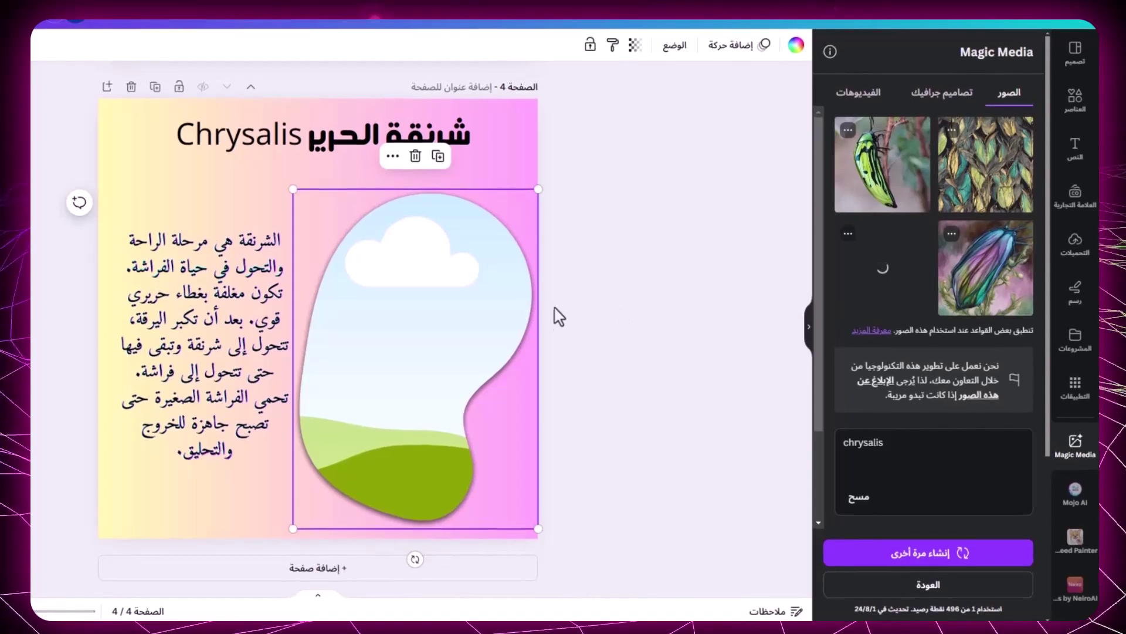
drag(397, 338, 460, 306)
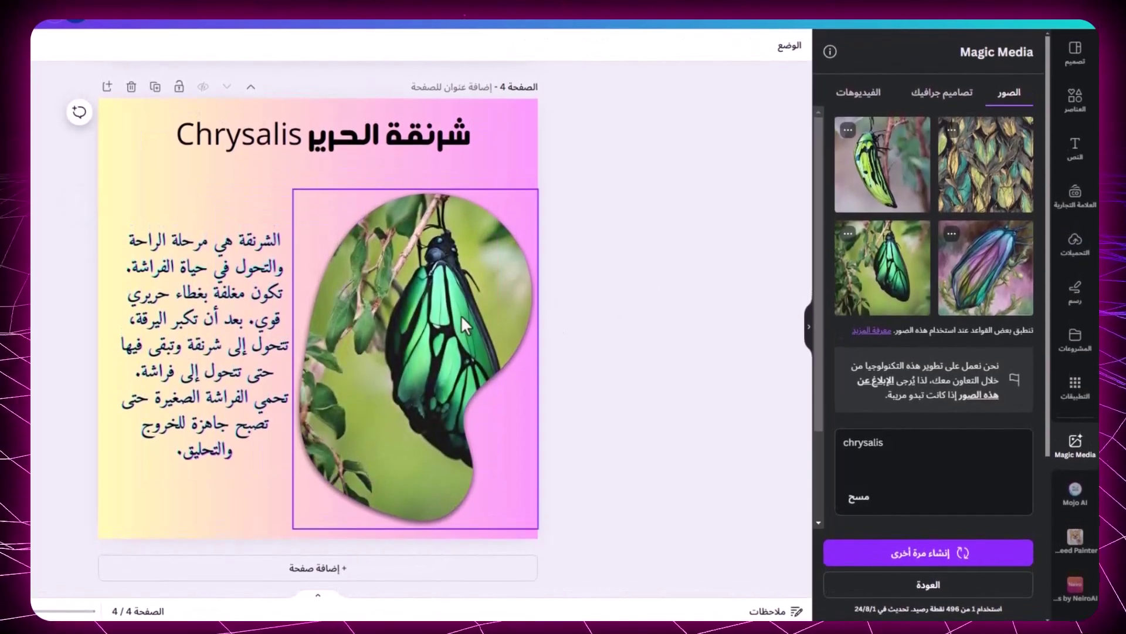
double_click(452, 322)
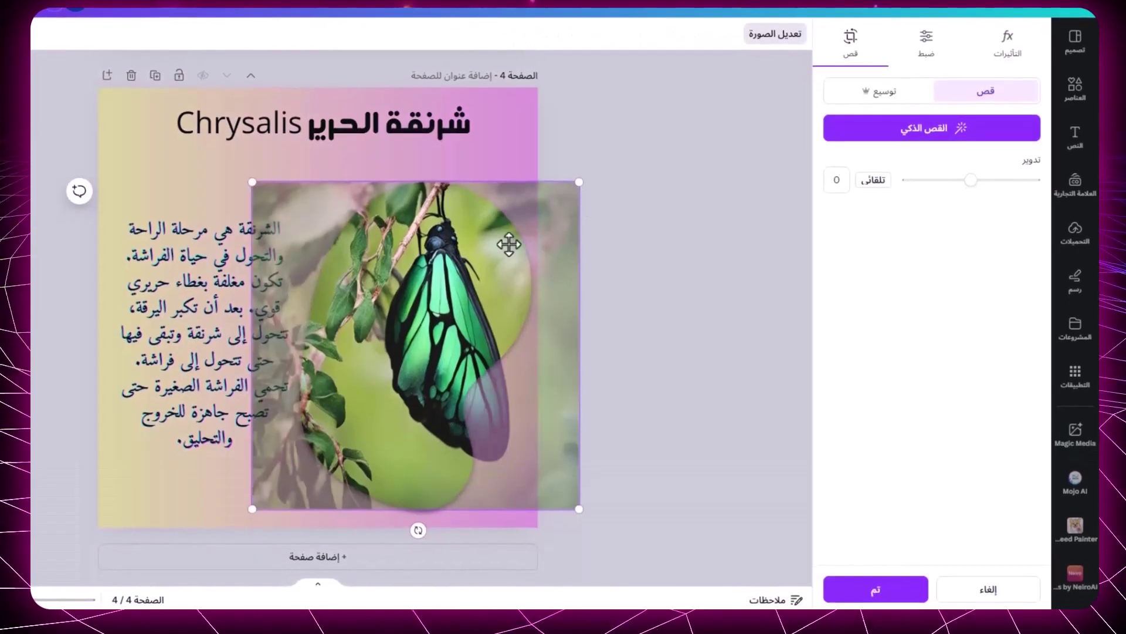
drag(494, 245, 459, 260)
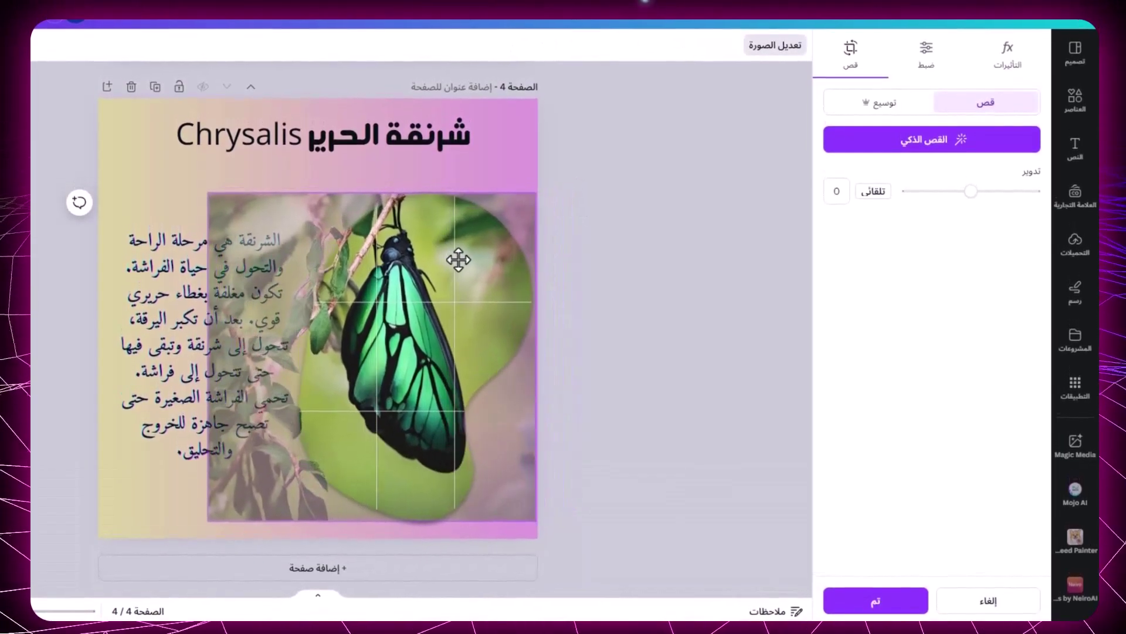
click(733, 179)
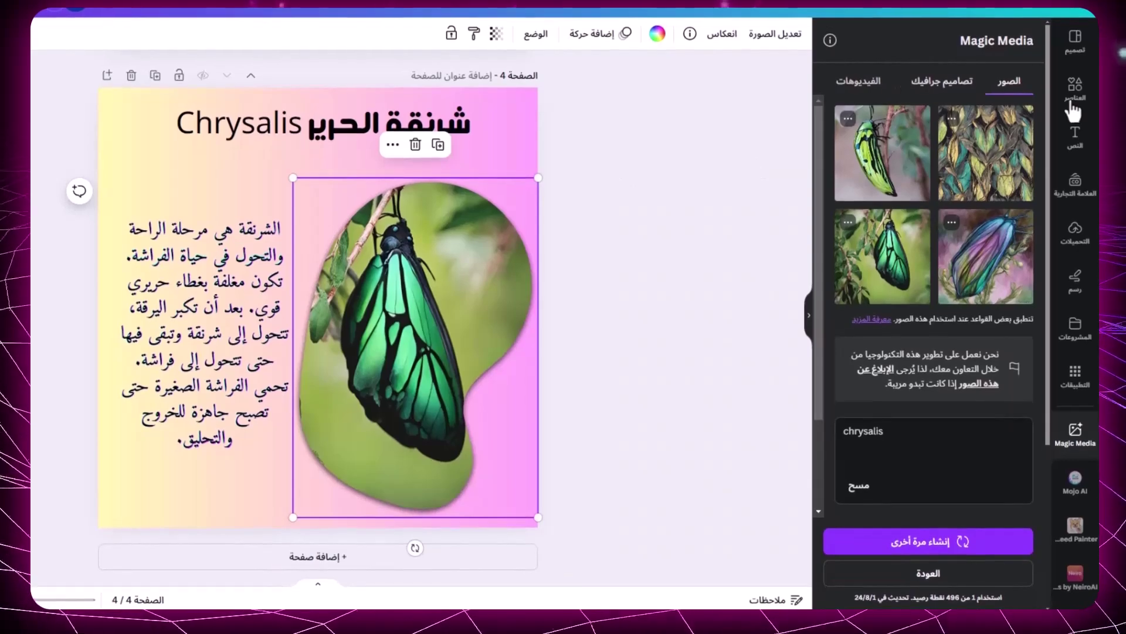
click(1075, 105)
Search Elements for 'chrysalis' and add the cartoon chrysalis graphic to page 4
click(976, 42)
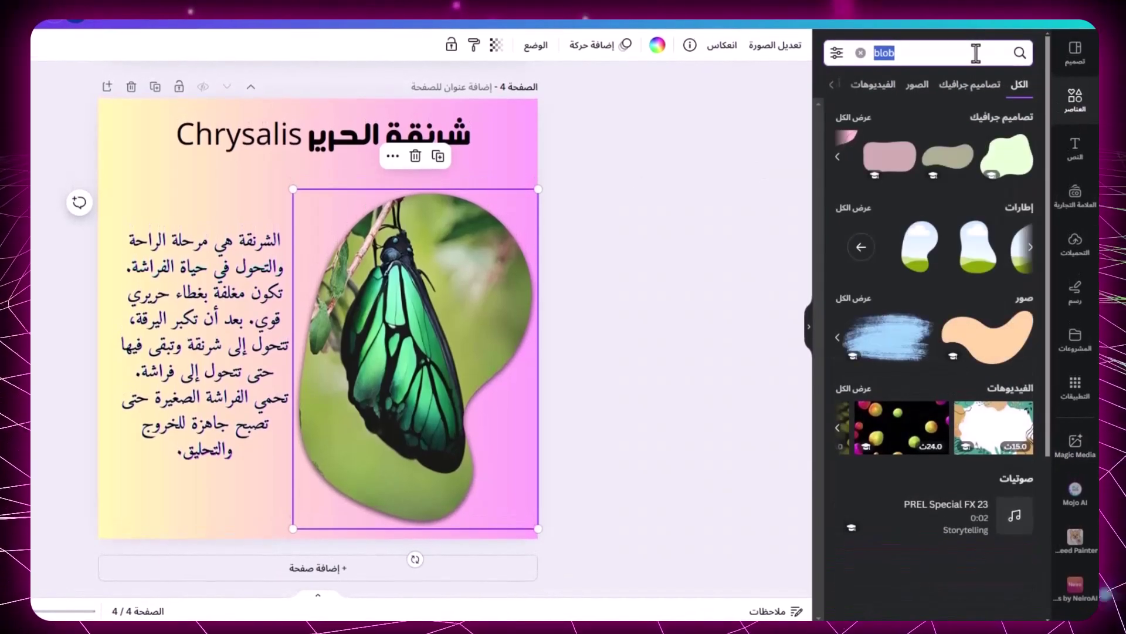
right_click(976, 42)
click(910, 139)
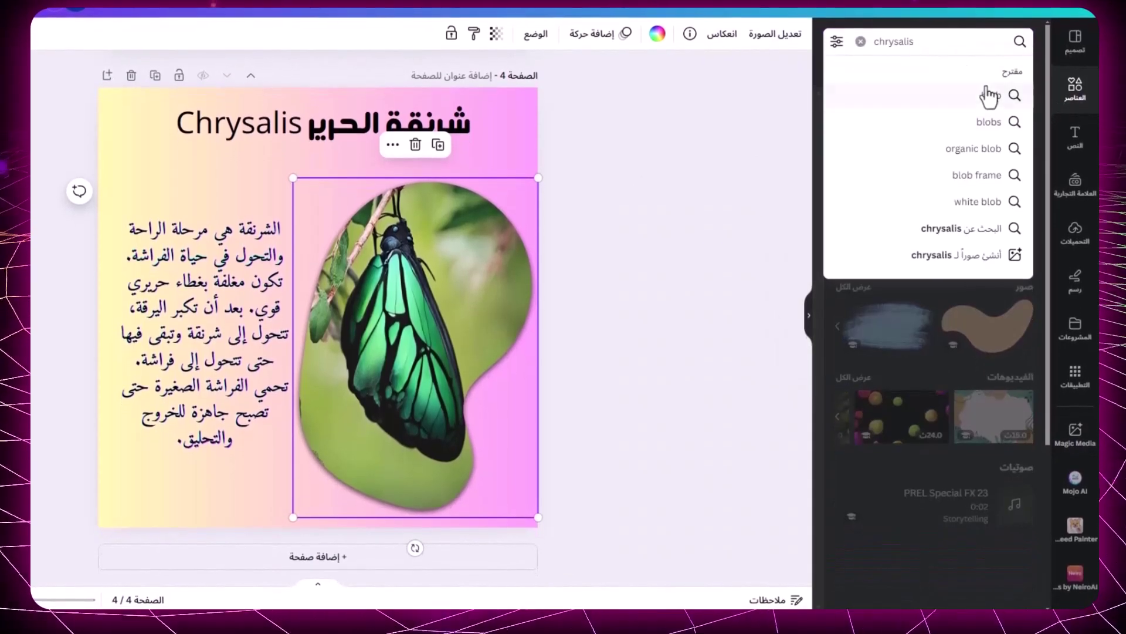
key(Return)
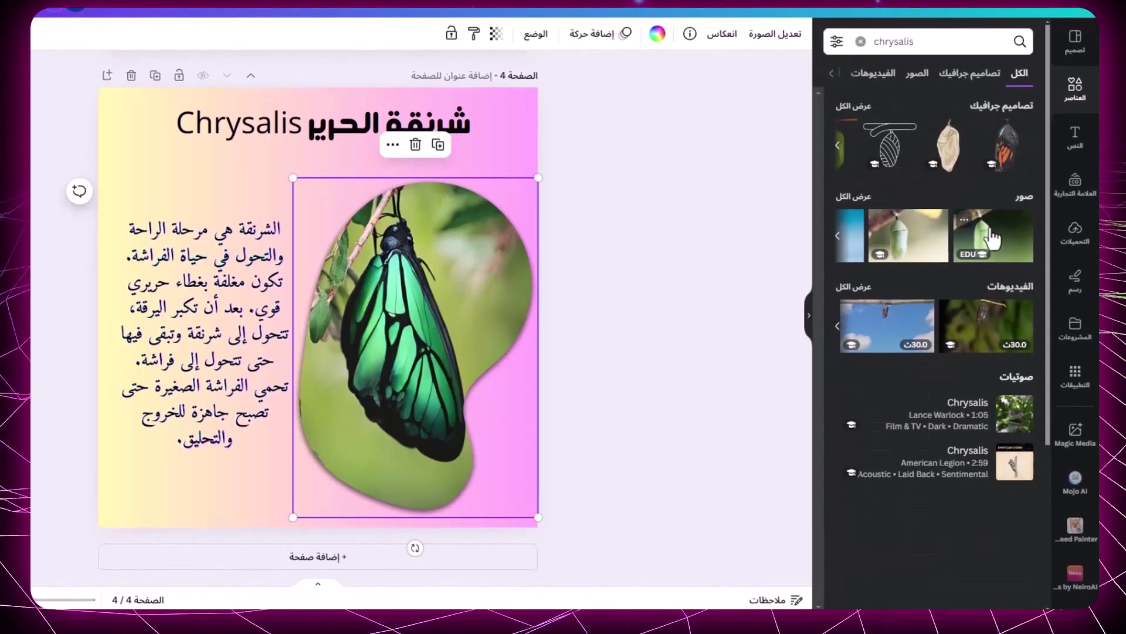
click(839, 146)
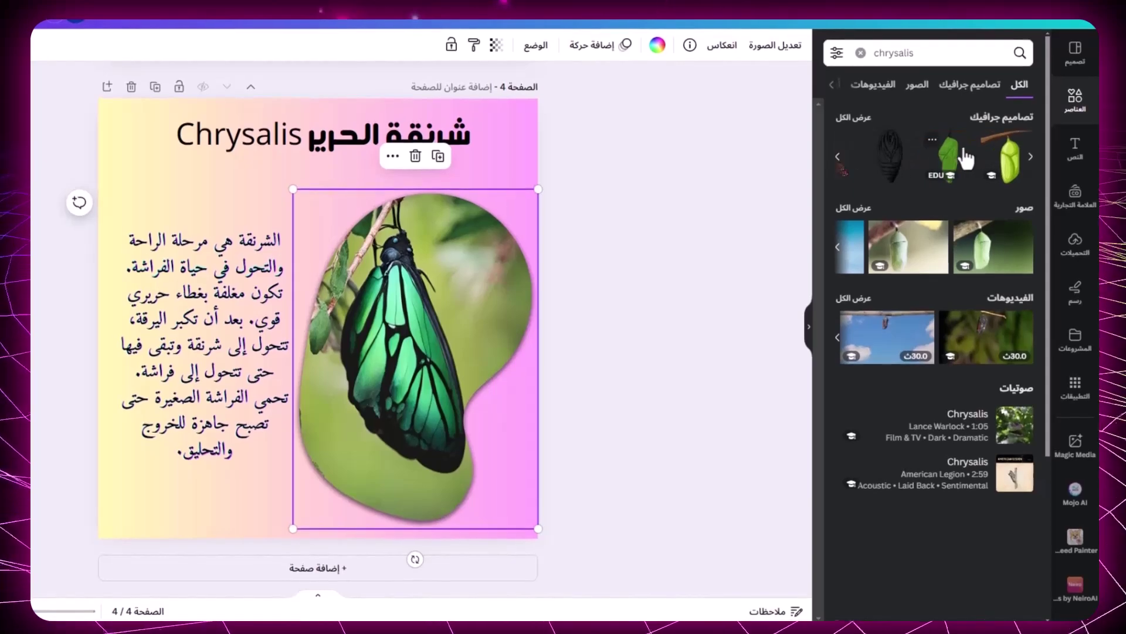
click(1006, 156)
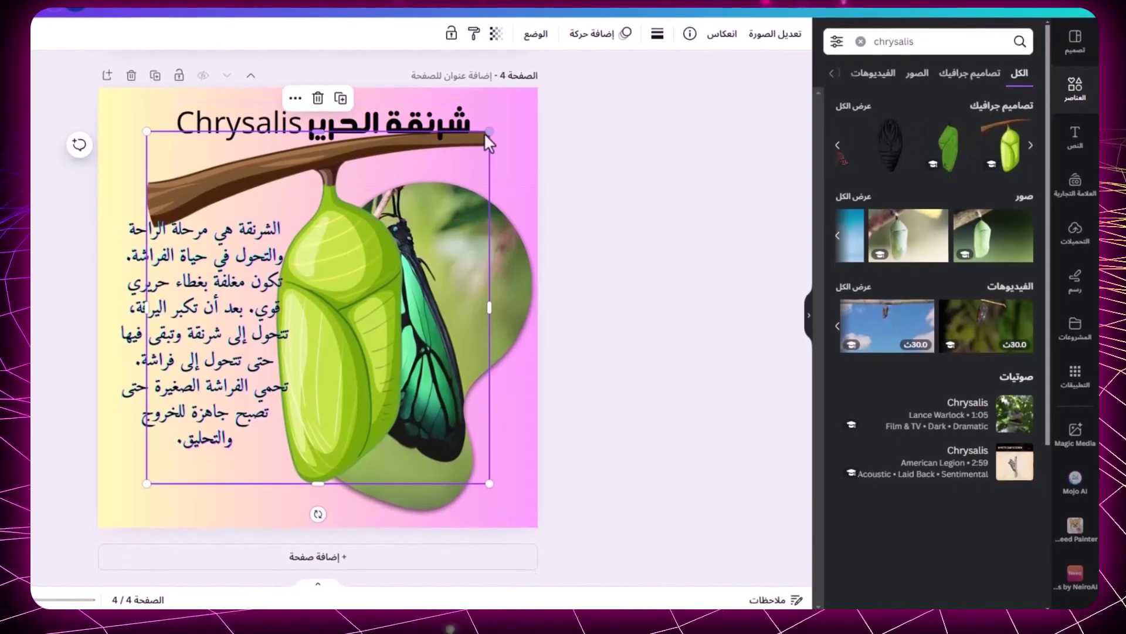
Place the chrysalis top-left, fade it to 36 transparency, then add blank page 5
drag(384, 178, 224, 156)
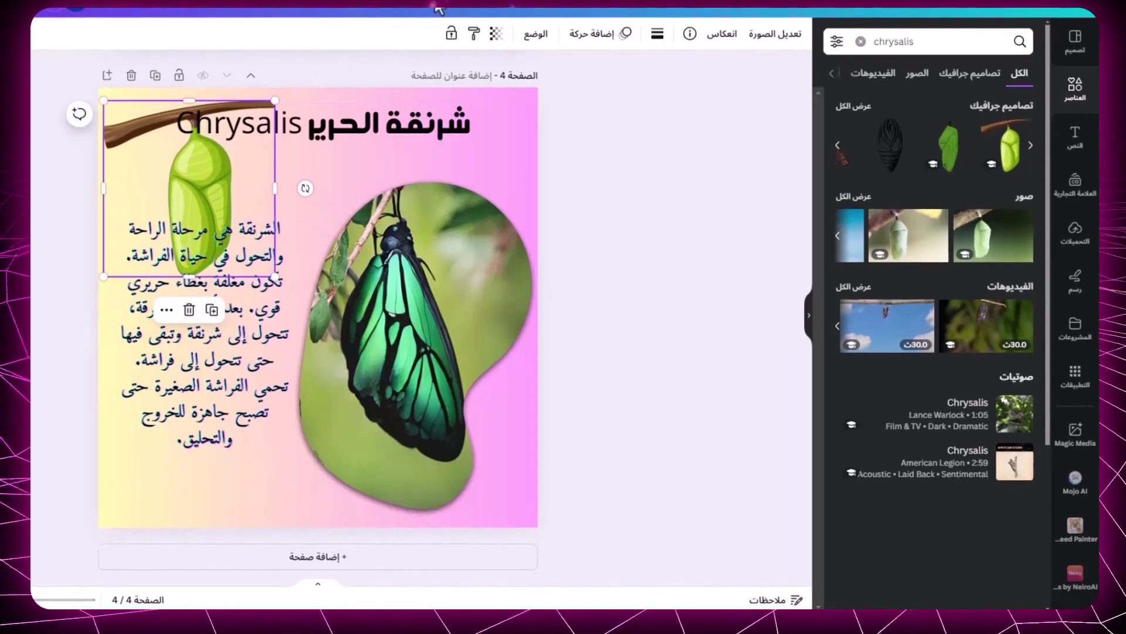
click(497, 34)
mouse_move(594, 93)
mouse_down()
mouse_move(534, 92)
mouse_move(590, 103)
mouse_up()
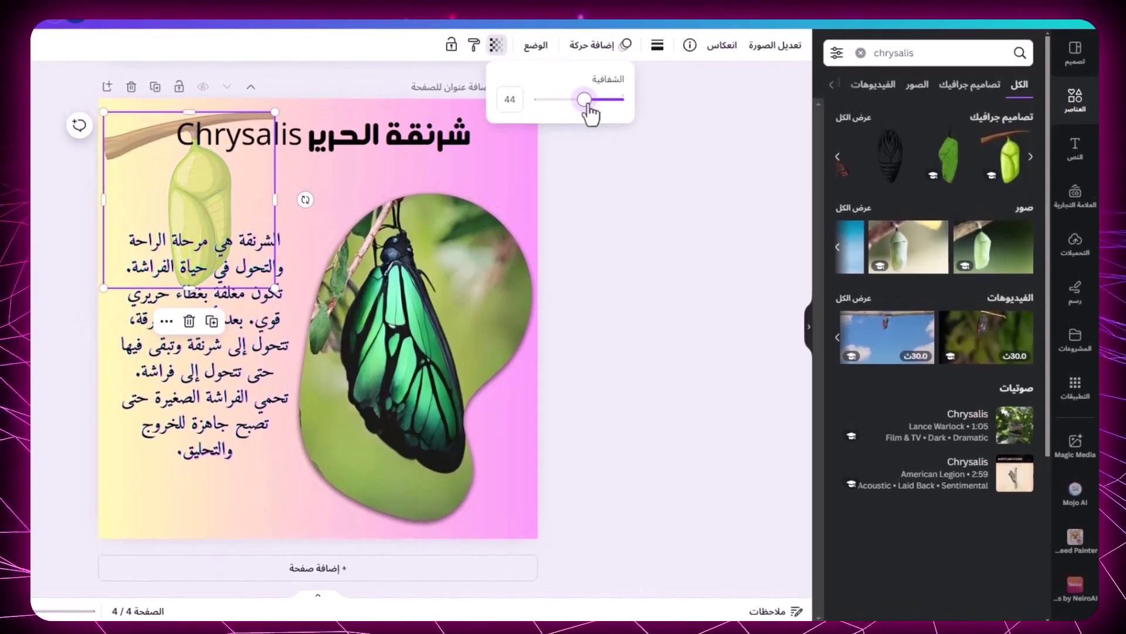
drag(275, 288, 347, 382)
click(587, 313)
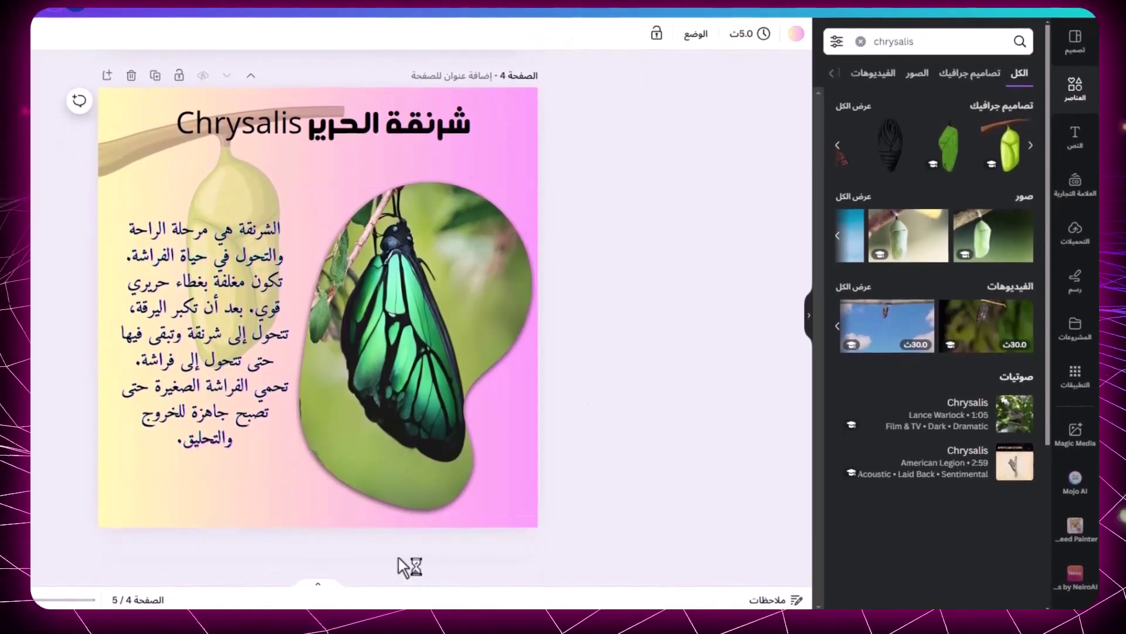
click(414, 572)
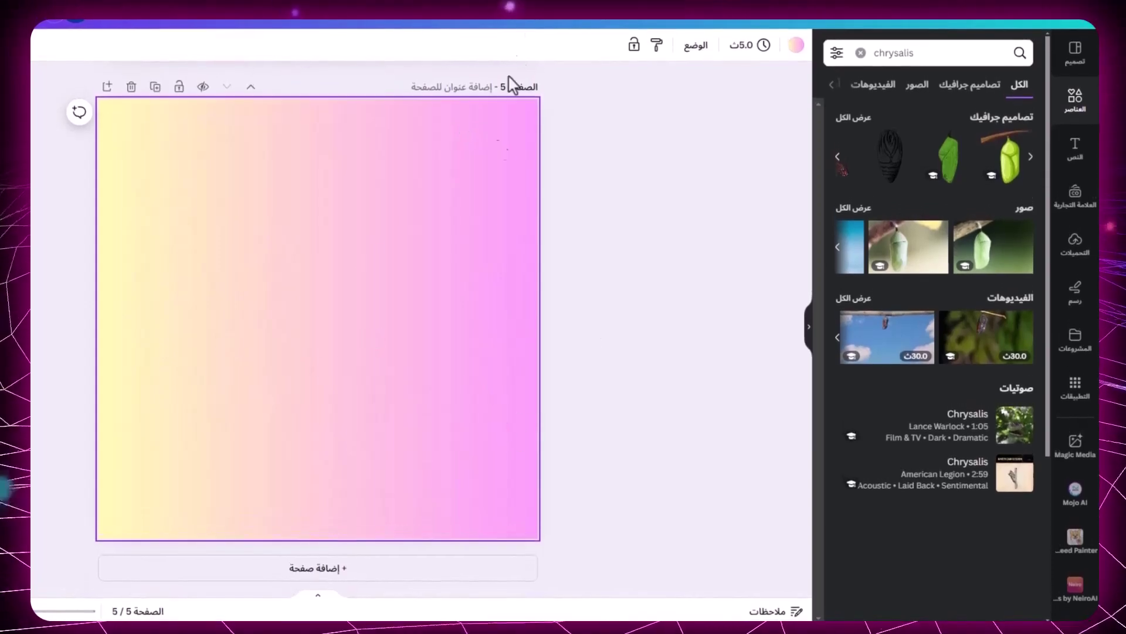
Add a blob-shaped frame to page 5
scroll(545, 118, up, 1)
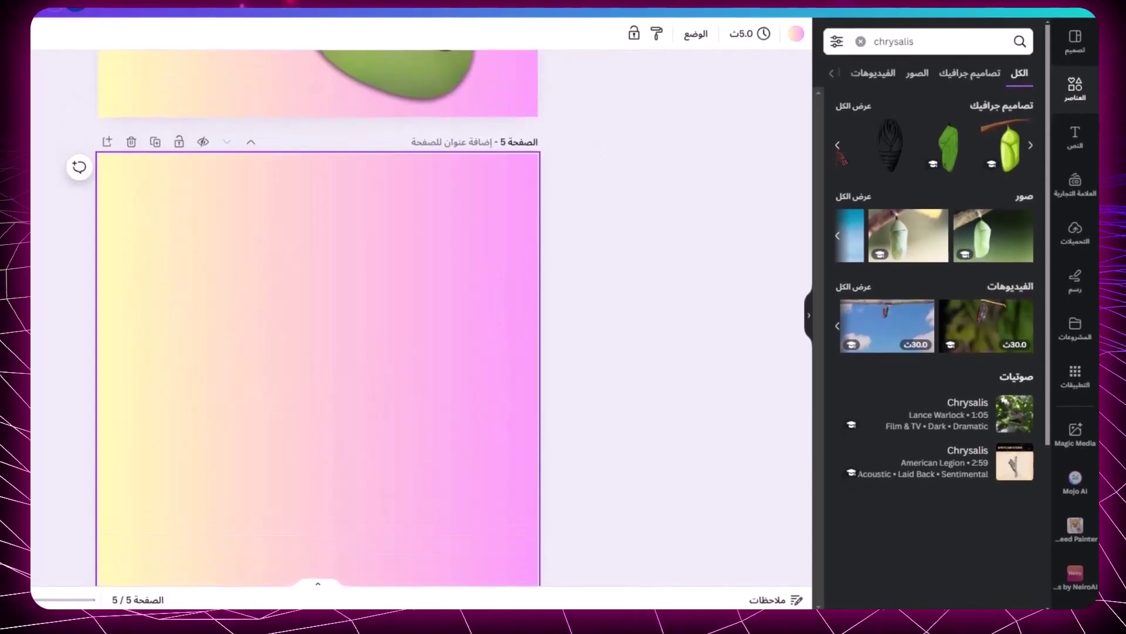
triple_click(985, 44)
text(blob)
key(Return)
click(854, 200)
scroll(930, 282, down, 8)
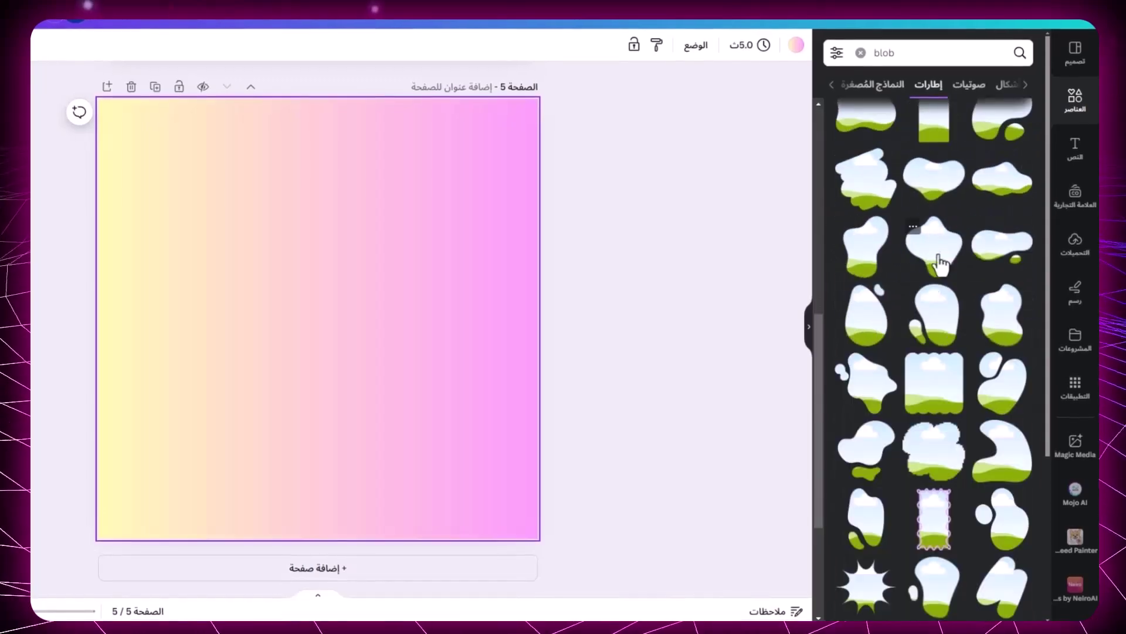
click(866, 178)
drag(390, 311, 337, 369)
Copy page 4's title and paragraph onto page 5 and arrange them around the blob frame
scroll(629, 256, up, 9)
click(329, 183)
shift+click(253, 376)
right_click(237, 402)
drag(281, 400, 330, 557)
scroll(330, 88, down, 8)
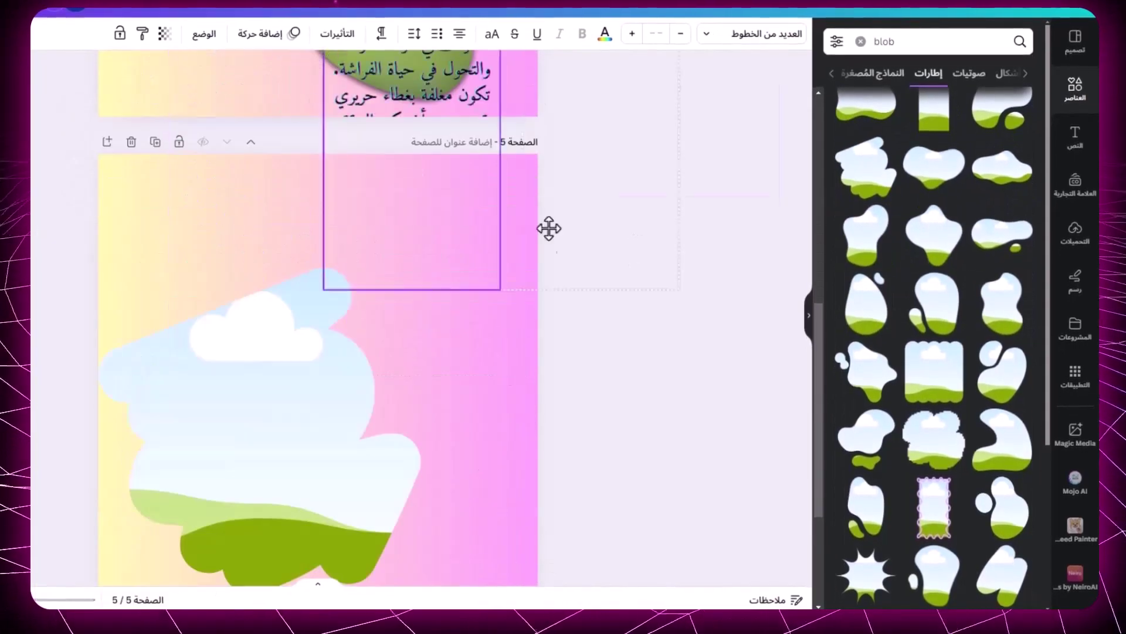
drag(375, 213, 375, 198)
drag(282, 403, 460, 387)
drag(287, 343, 271, 349)
drag(431, 382, 435, 415)
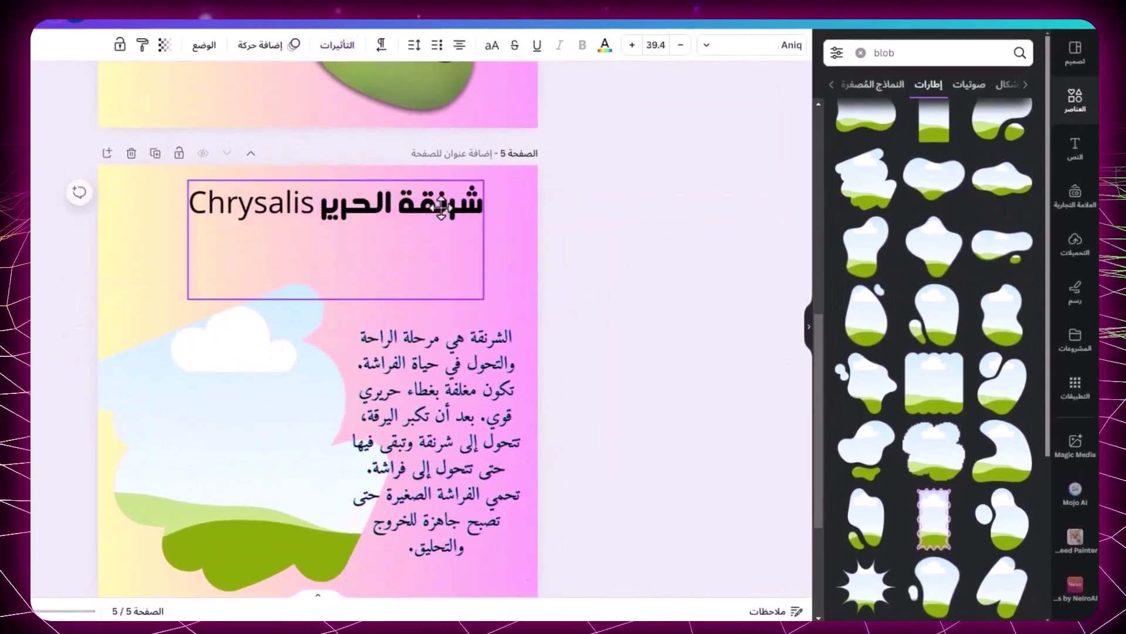
Replace the title and paragraph with the Bee text from ChatGPT, removing the parentheses
drag(831, 378, 760, 378)
right_click(808, 383)
click(849, 392)
text(النحلة (Bee))
drag(332, 216, 316, 216)
key(BackSpace)
double_click(486, 371)
right_click(485, 370)
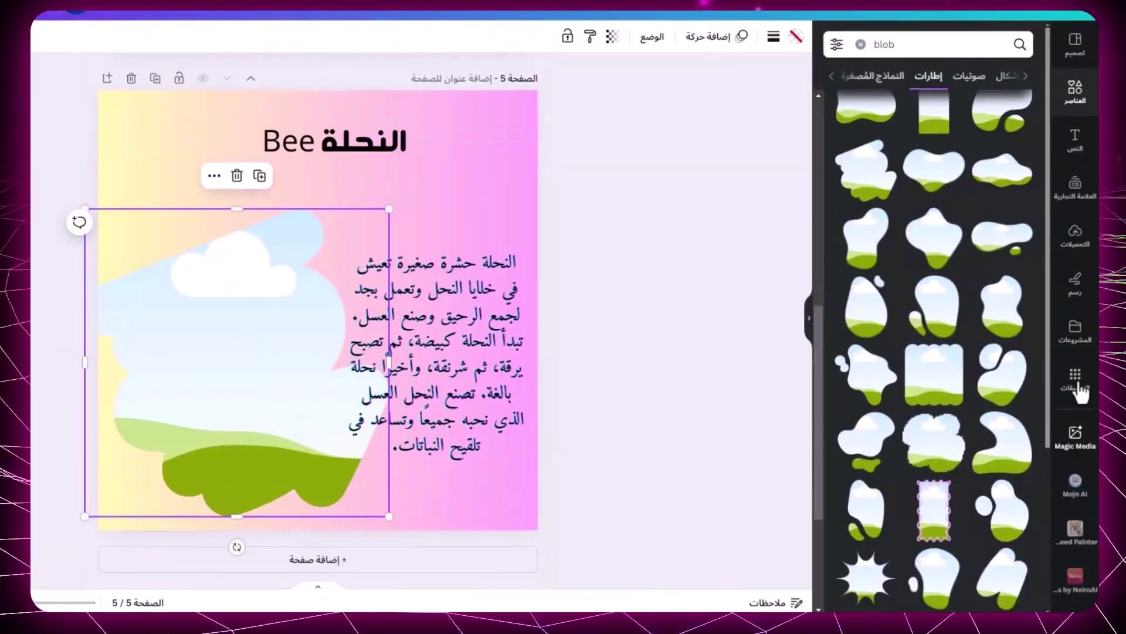
Generate a 'bee' image with Magic Media and fit it into the blob frame
click(1075, 435)
text(bee)
click(930, 548)
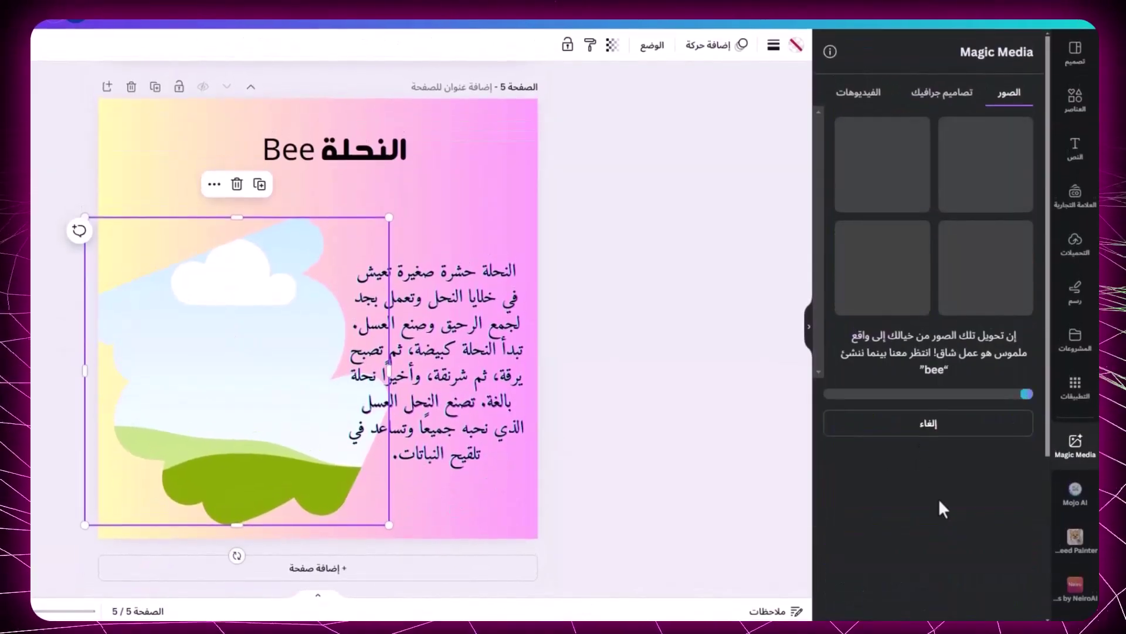
drag(883, 268, 265, 312)
double_click(159, 259)
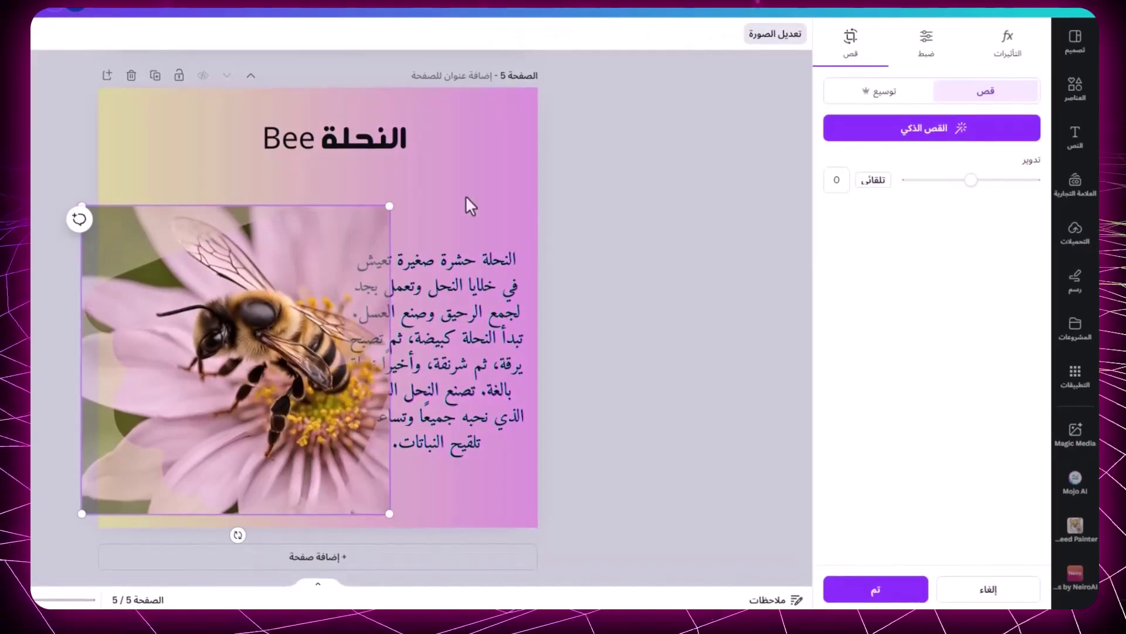
click(460, 320)
mouse_move(460, 320)
mouse_down()
mouse_move(460, 252)
mouse_move(462, 297)
mouse_up()
Add a cartoon bee graphic from an Elements search for 'bee' to the Bee page
click(364, 139)
click(1075, 89)
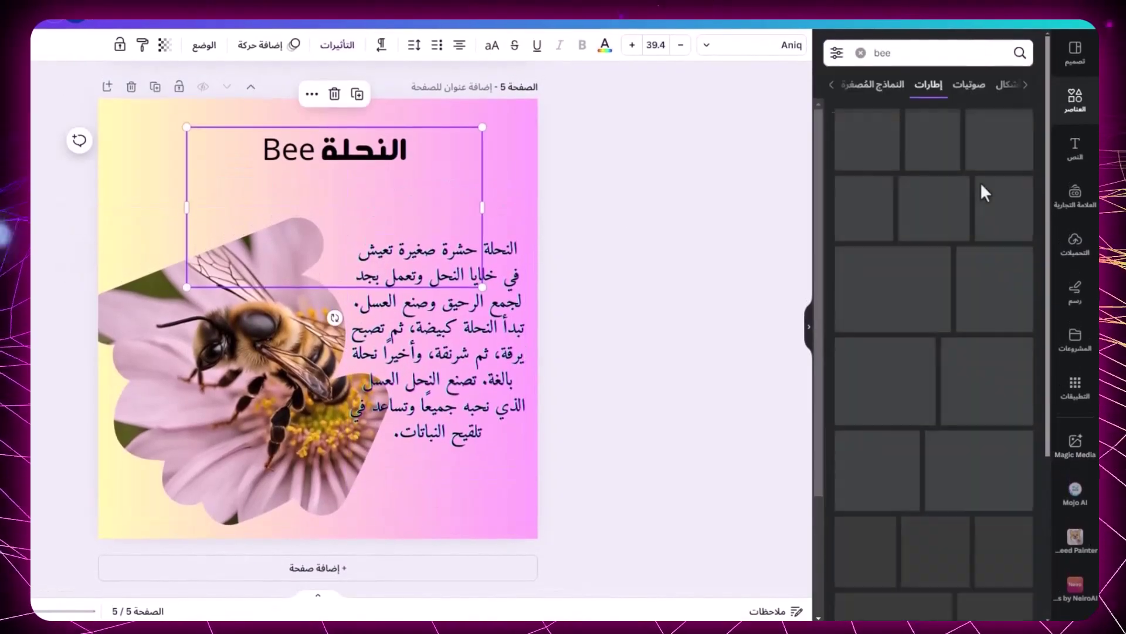
triple_click(991, 46)
text(bee)
key(Return)
click(992, 155)
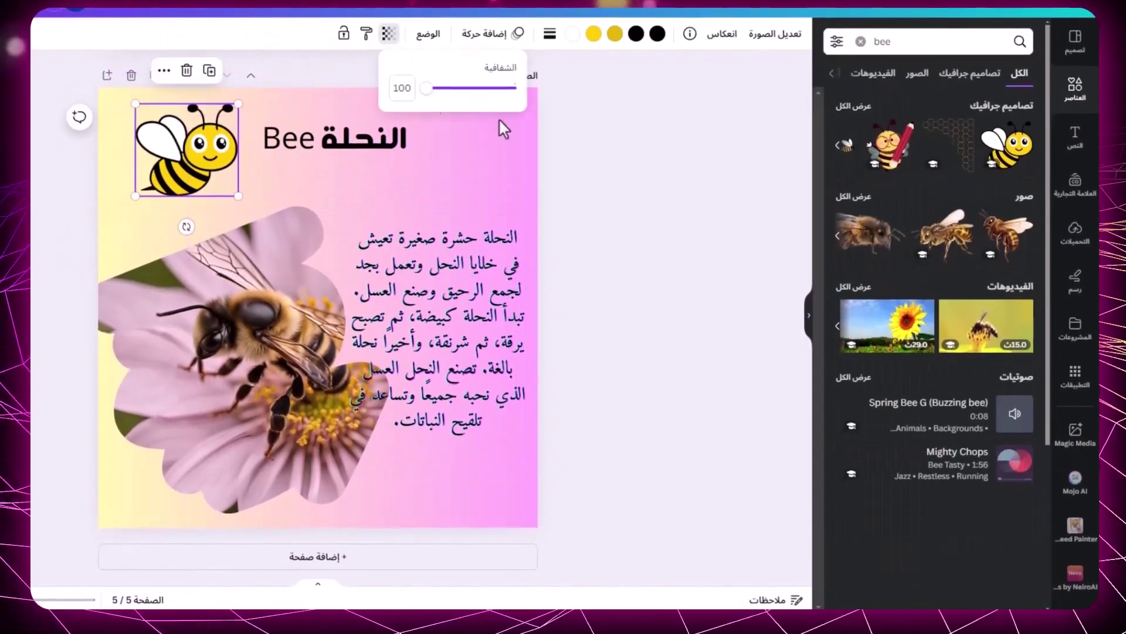
Add a new page 6 with an egg-shaped blob frame
click(890, 144)
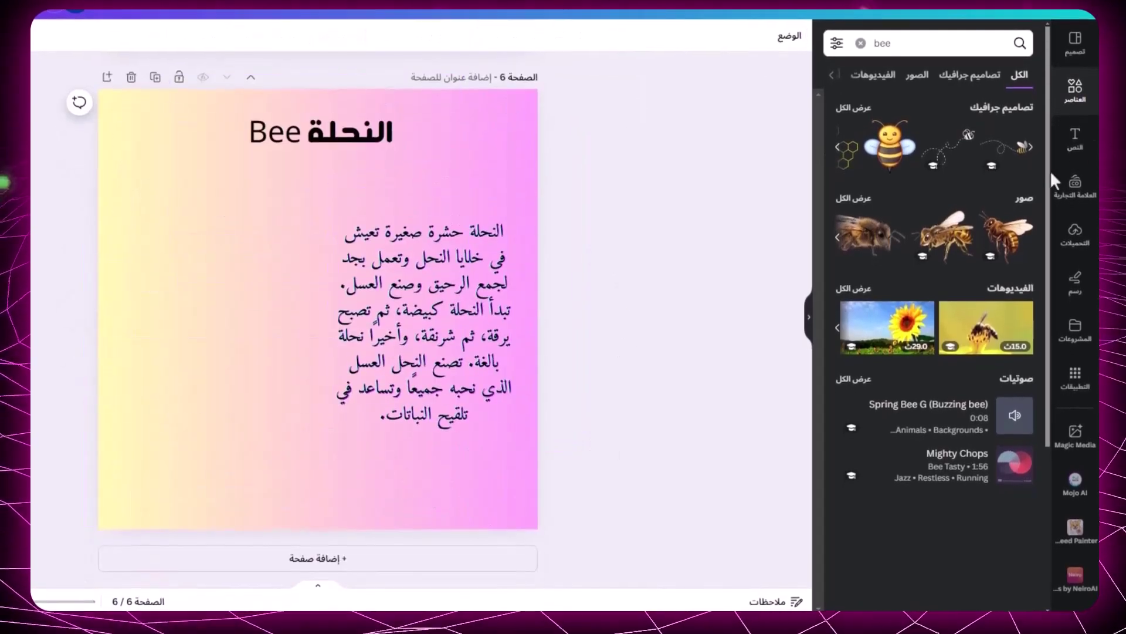
click(939, 53)
text(blob)
key(Return)
click(838, 236)
click(890, 236)
drag(317, 305, 317, 393)
Resize the egg frame and arrange the copied text beside it
drag(449, 308, 525, 237)
drag(432, 232, 207, 232)
drag(453, 389, 458, 397)
drag(528, 244, 487, 288)
drag(287, 322, 491, 312)
Place a small, faded cartoon ant at the top-right of the Ant page
triple_click(886, 52)
text(ant)
key(Return)
drag(949, 155, 488, 139)
drag(364, 189, 400, 166)
click(497, 34)
drag(537, 91, 602, 91)
click(478, 141)
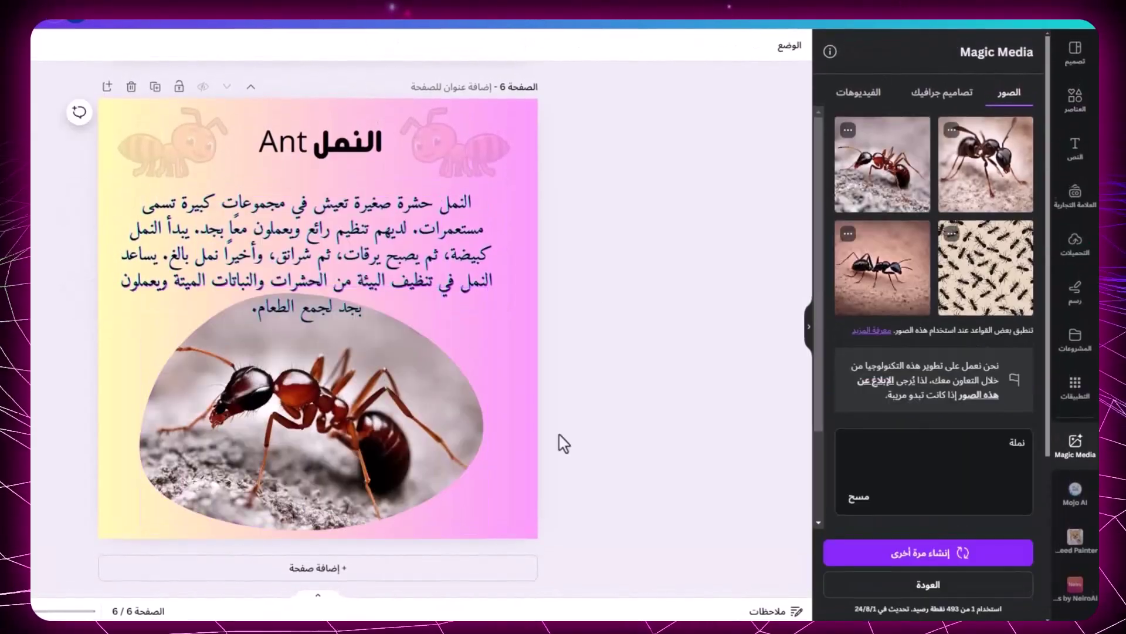
Set page 1's background to the cyan-to-yellow gradient, after briefly trying purple-to-cyan
scroll(572, 420, up, 2)
scroll(564, 435, down, 2)
scroll(440, 470, up, 10)
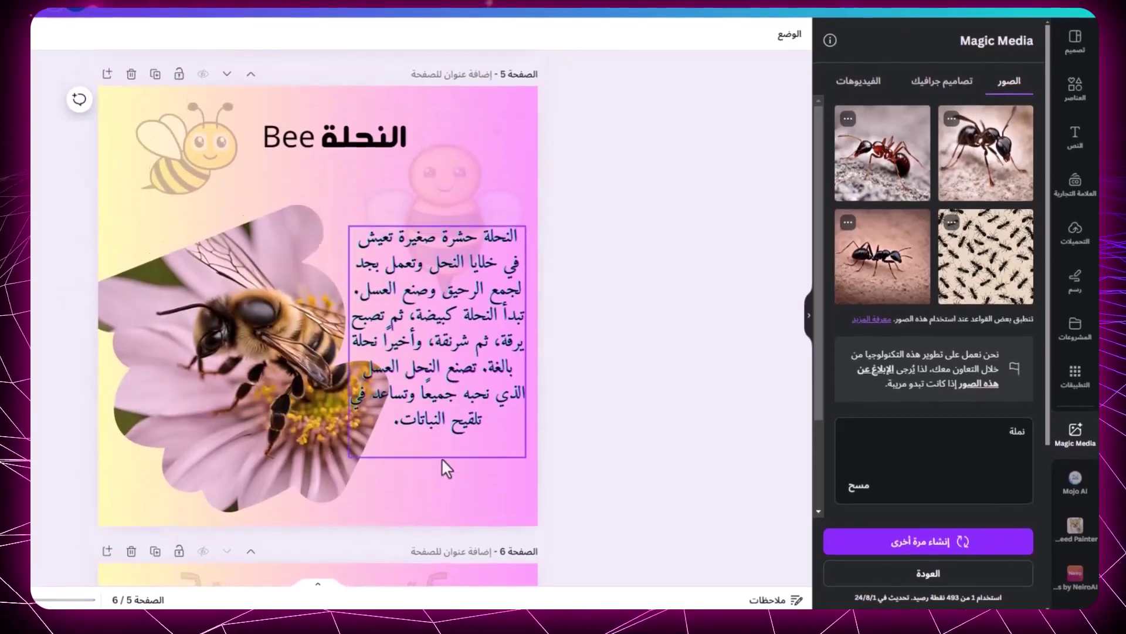
scroll(445, 457, up, 15)
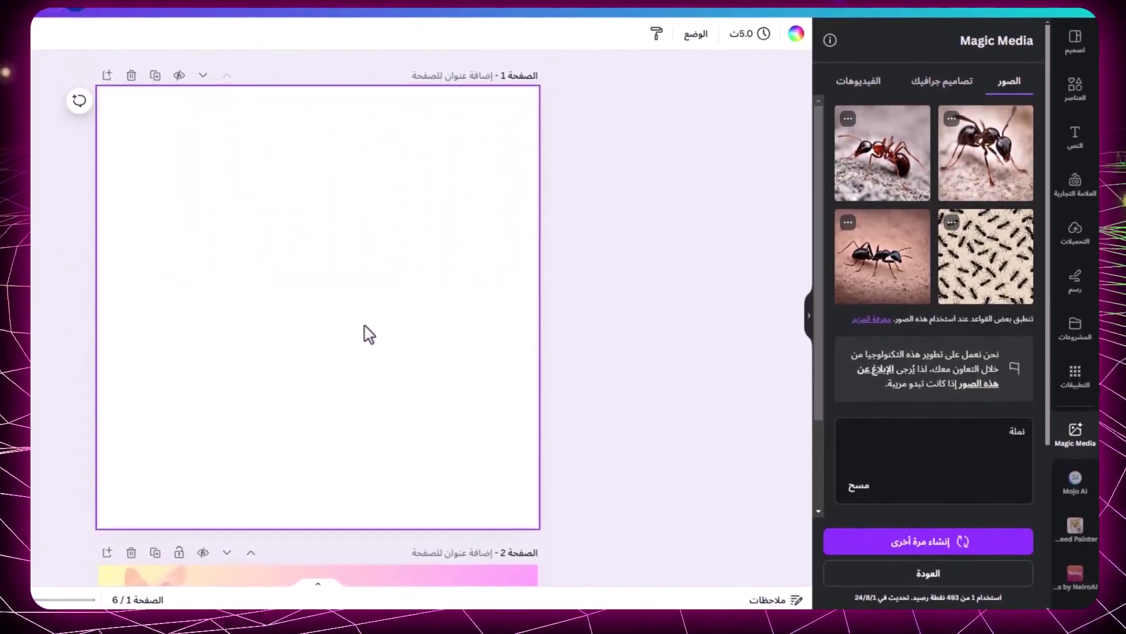
click(799, 47)
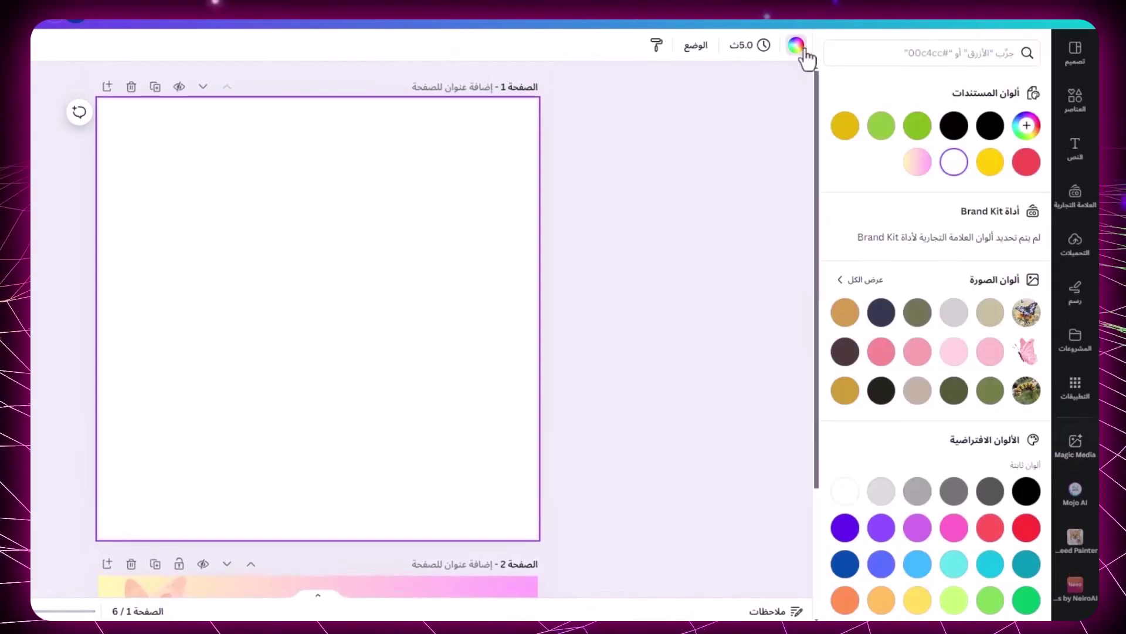
scroll(937, 509, down, 3)
scroll(874, 508, down, 1)
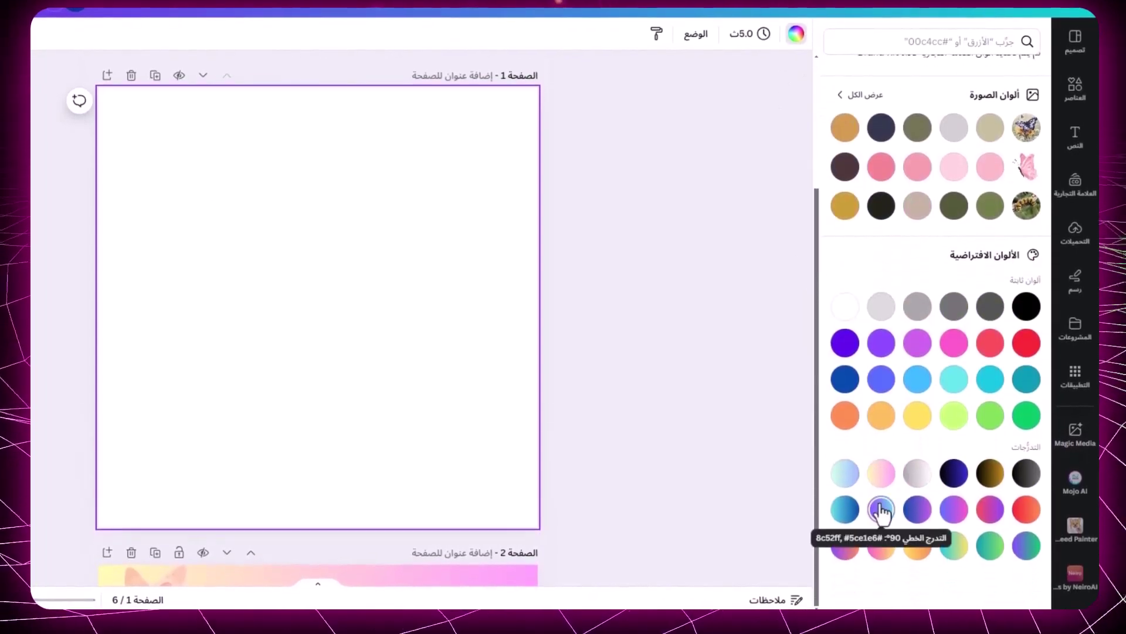
click(880, 510)
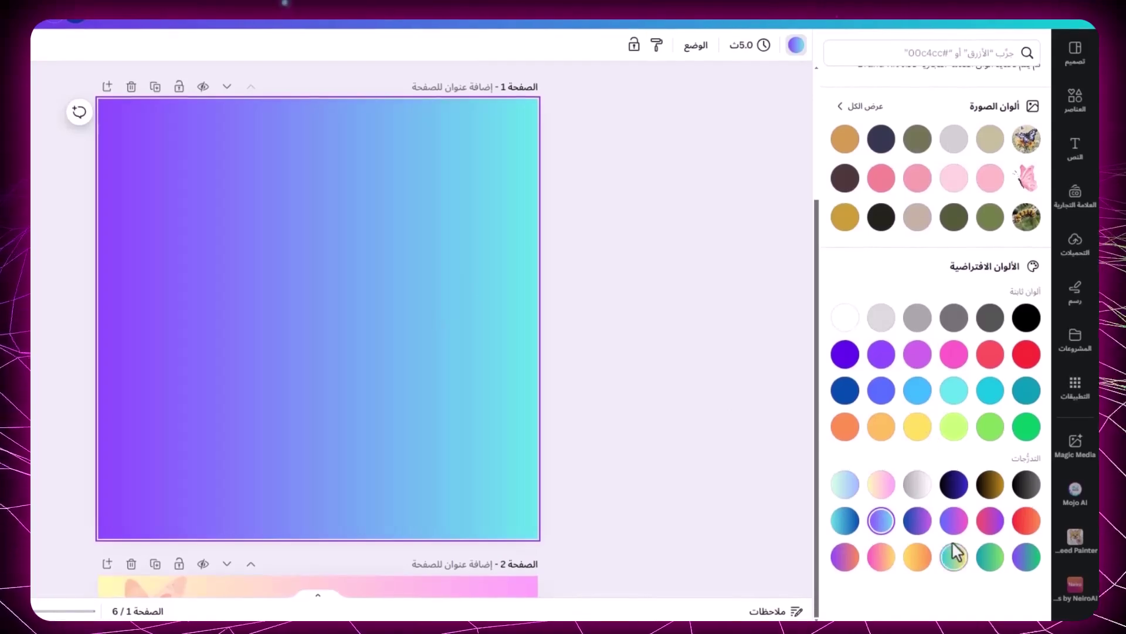
click(961, 557)
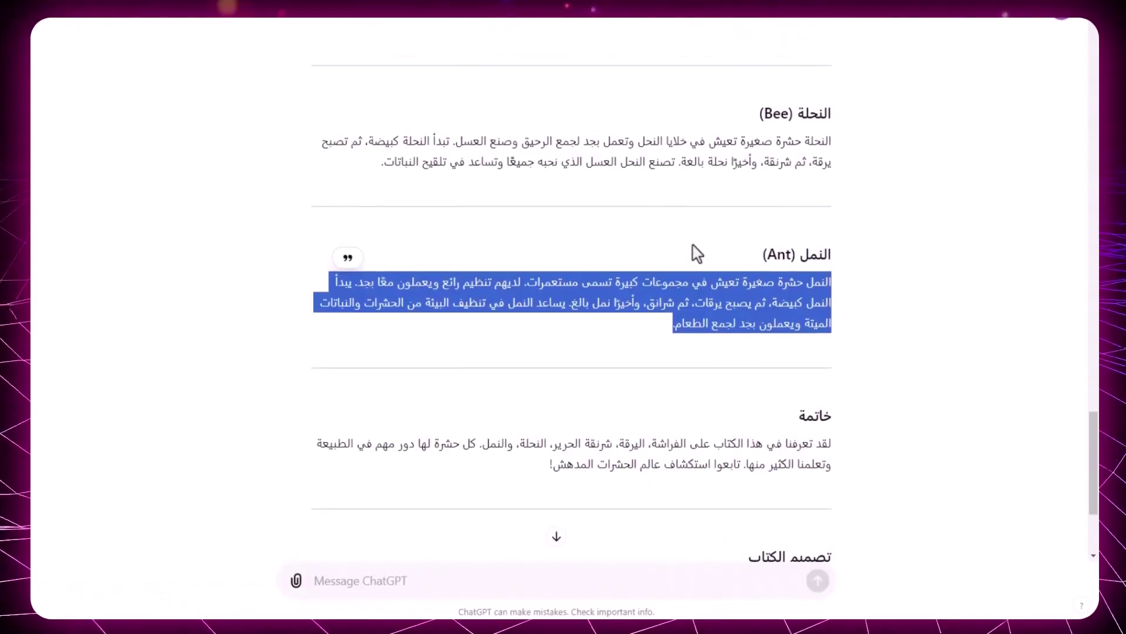
Copy the book title from the top of the ChatGPT insect-book answer
scroll(694, 251, up, 10)
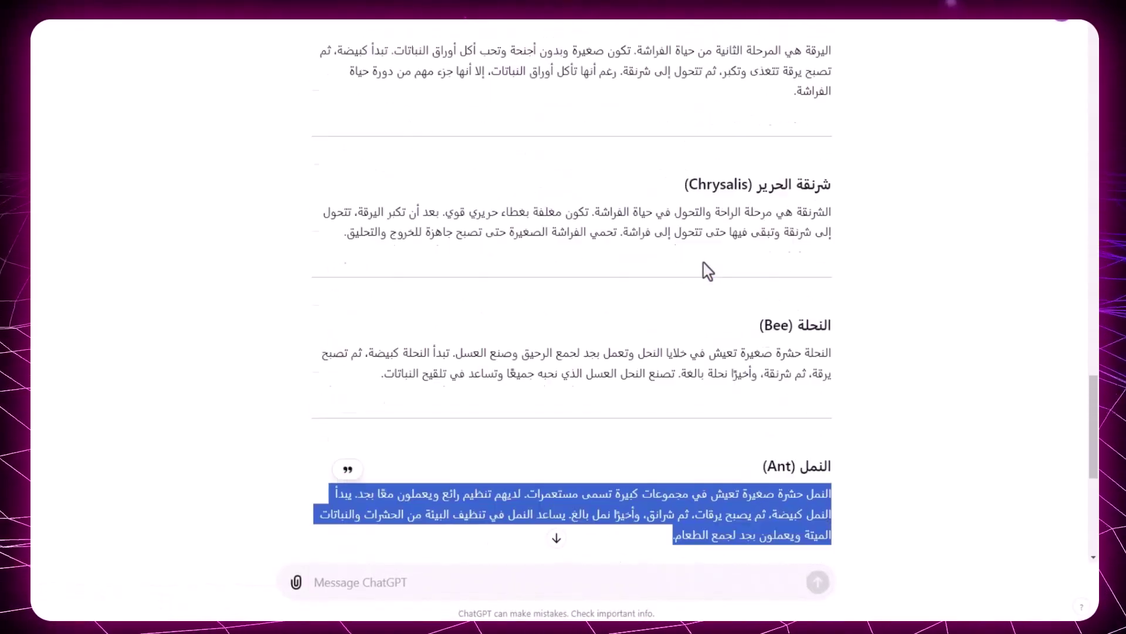
scroll(705, 322, up, 2)
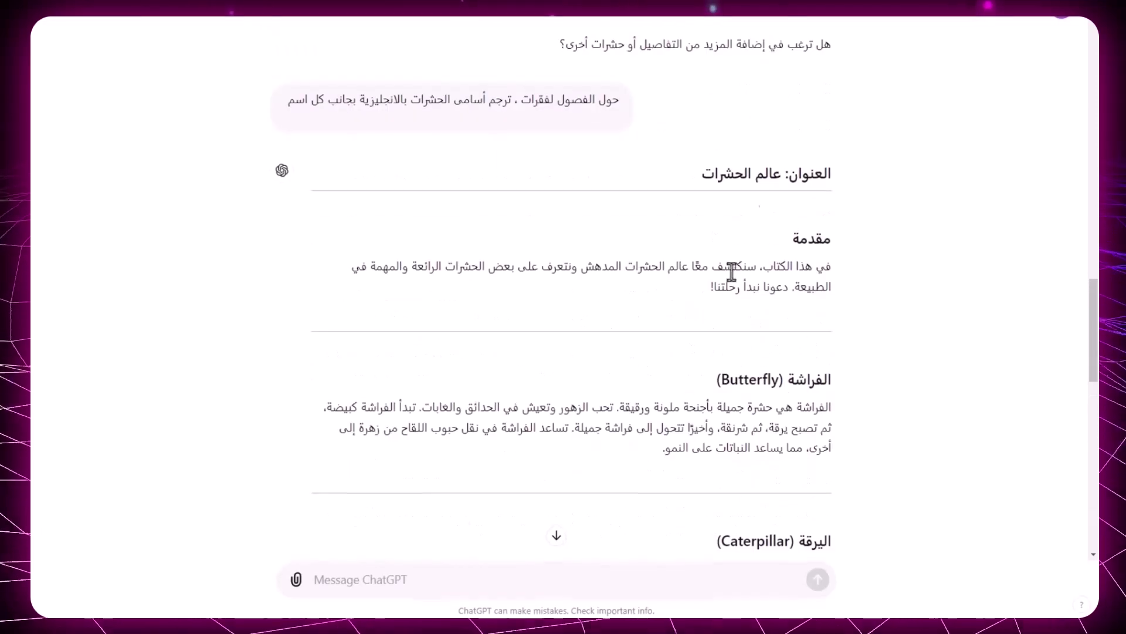
right_click(704, 165)
click(742, 181)
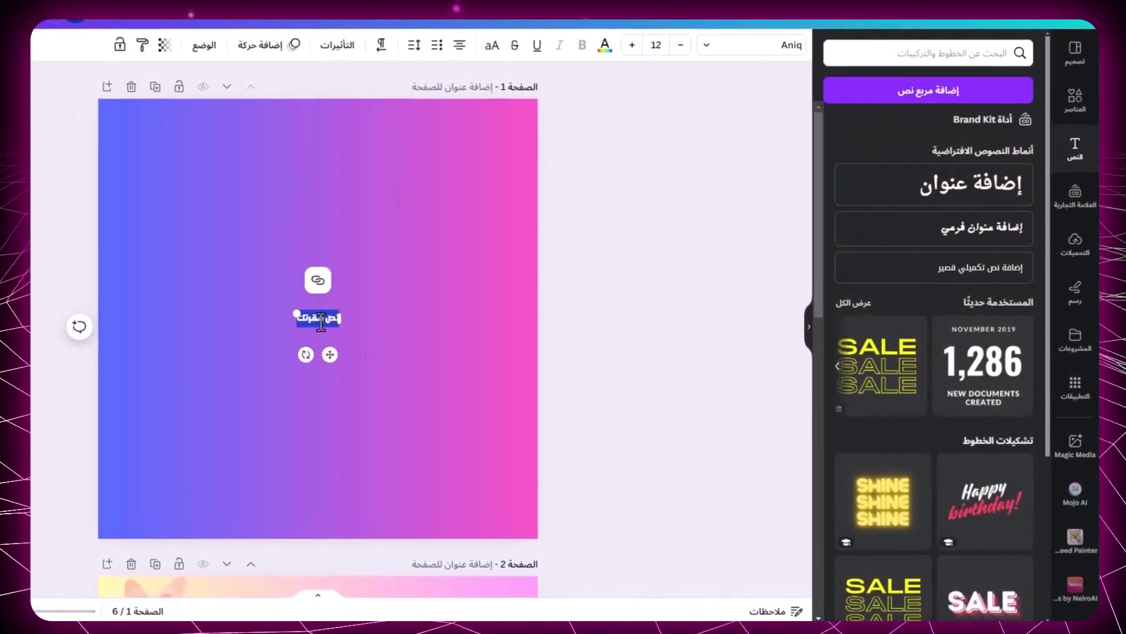
Paste عالم الحشرات over the placeholder, move it up, and style it white Balabeloo, size 92
right_click(321, 321)
click(382, 71)
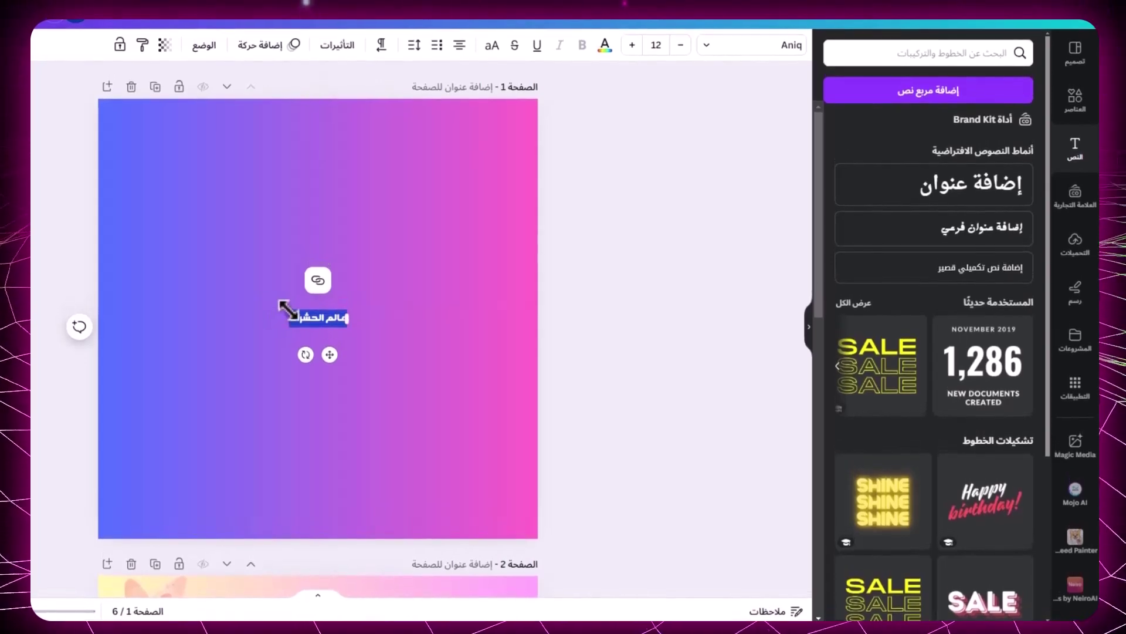
drag(229, 293, 388, 309)
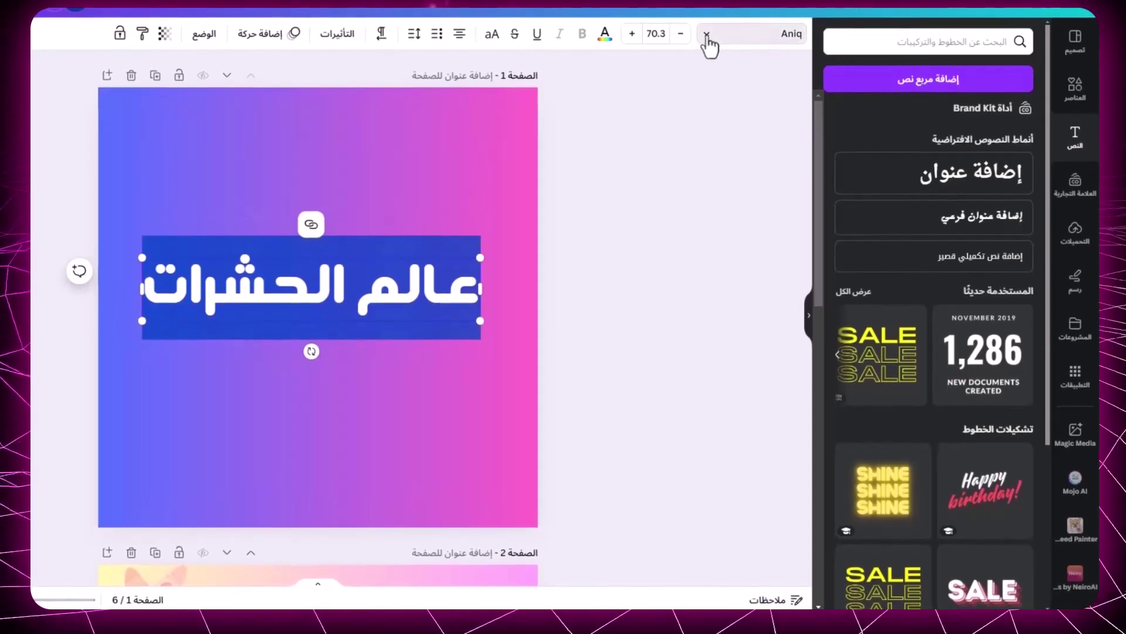
click(708, 36)
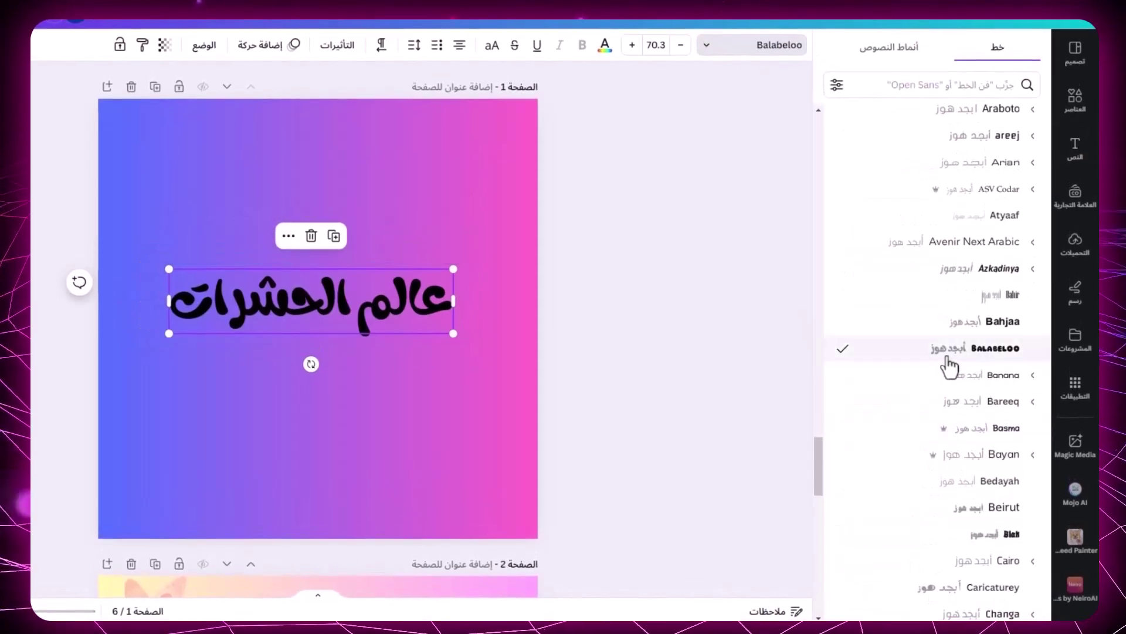
double_click(414, 301)
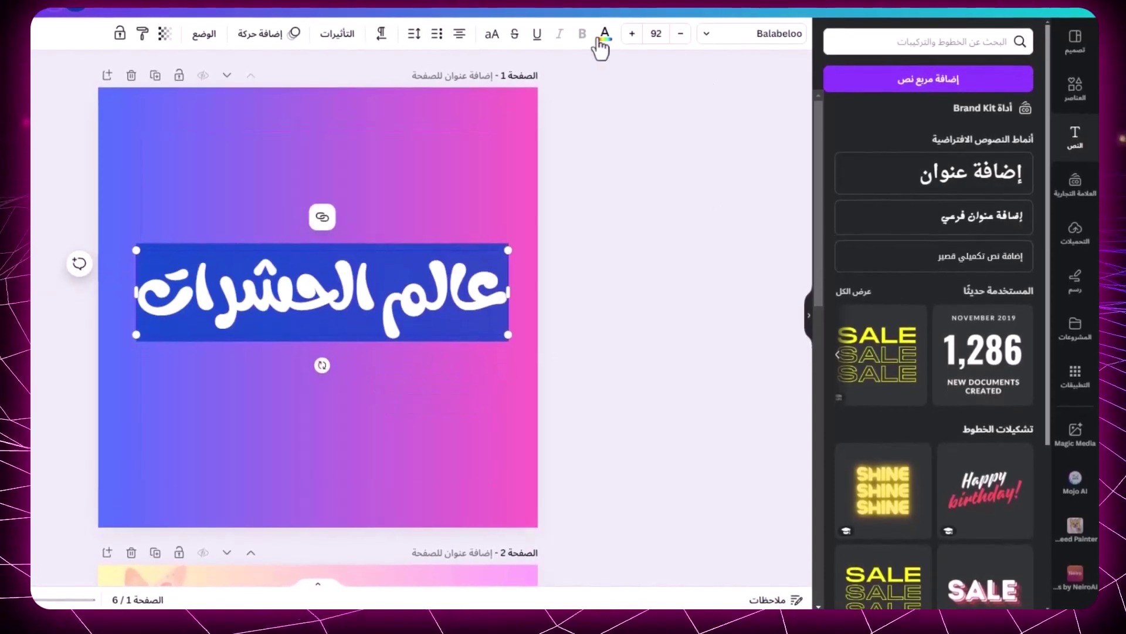
click(604, 35)
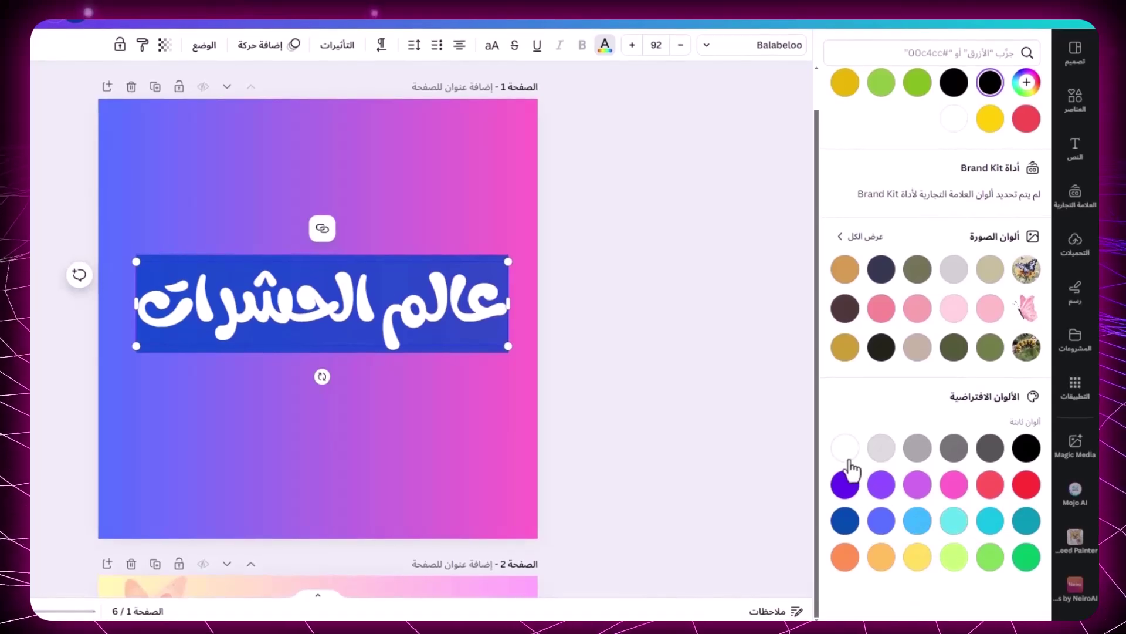
triple_click(421, 290)
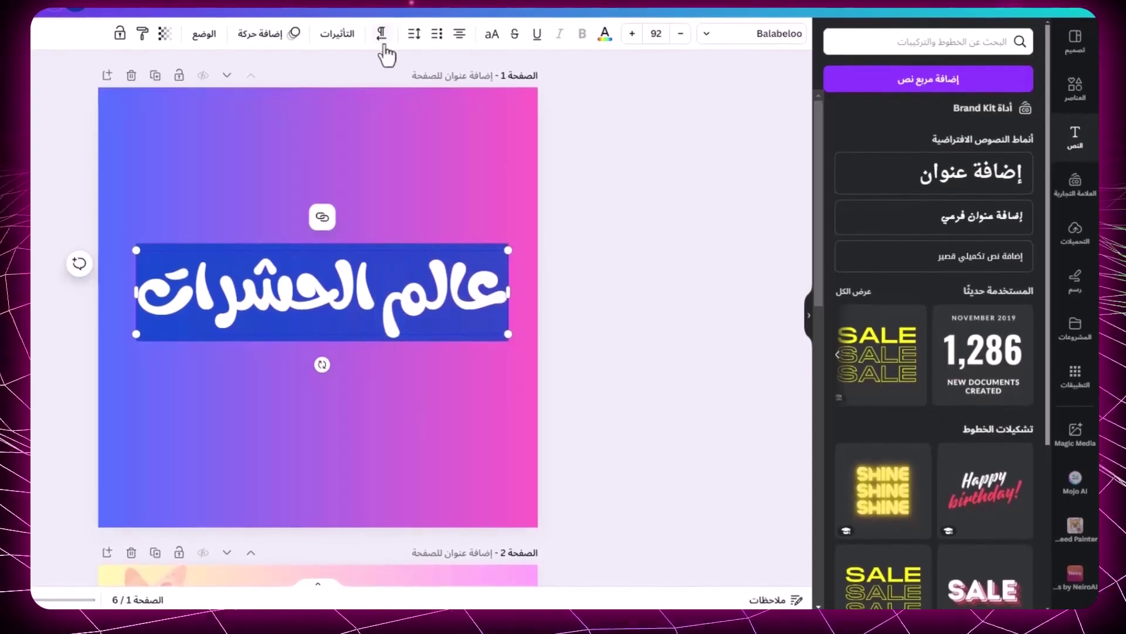
Apply the Glitch text effect to the cover title with offset 30 and direction 90
click(350, 44)
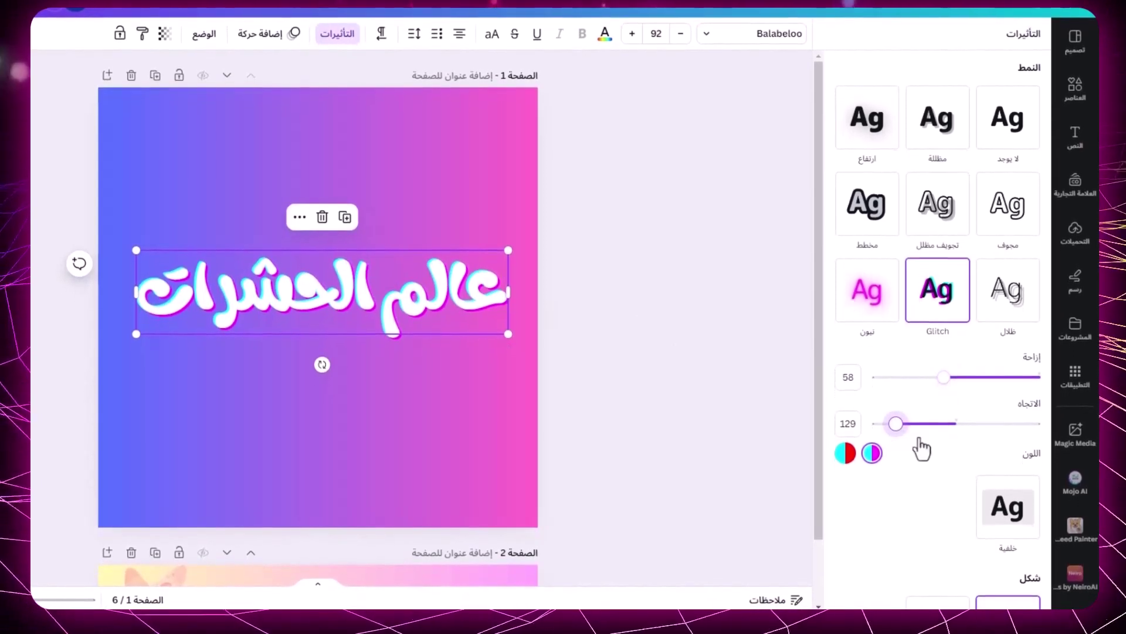
click(698, 342)
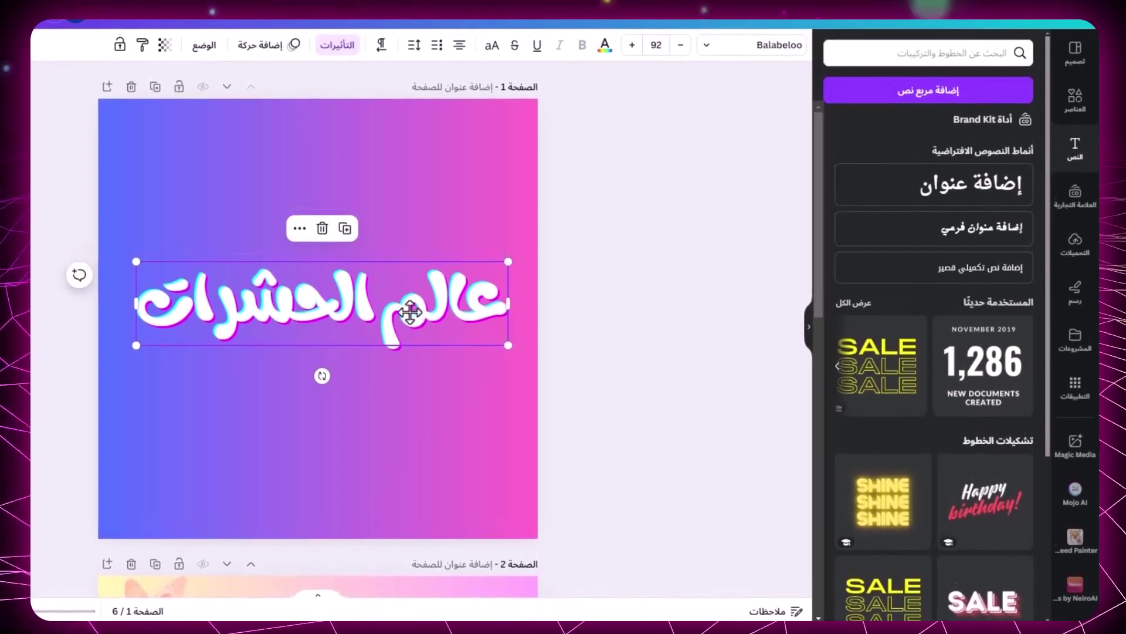
click(343, 45)
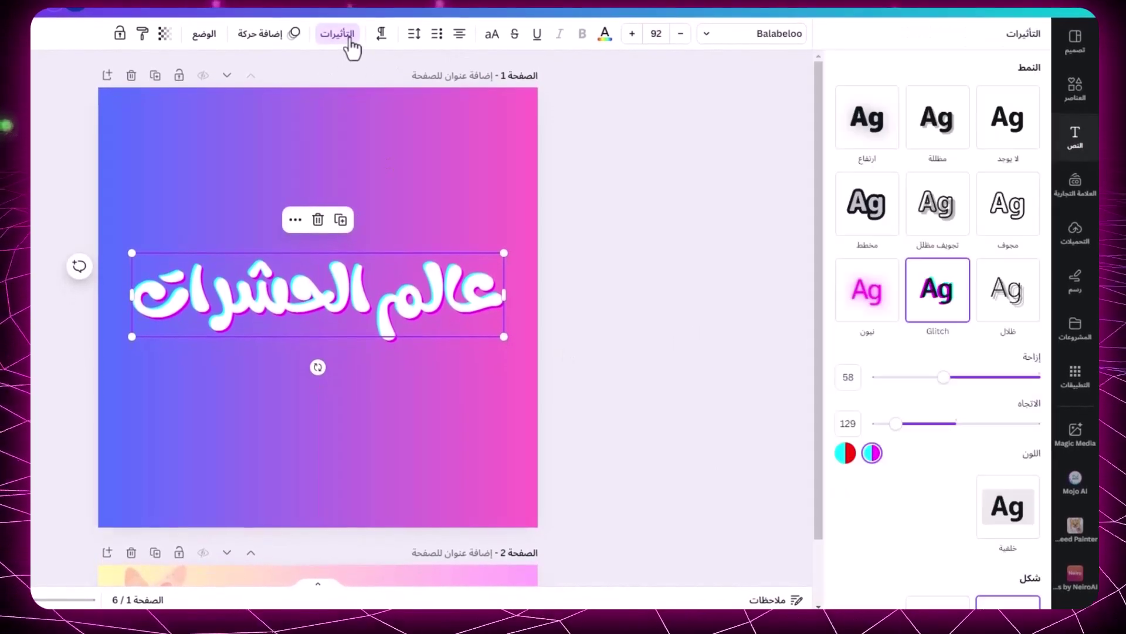
click(880, 145)
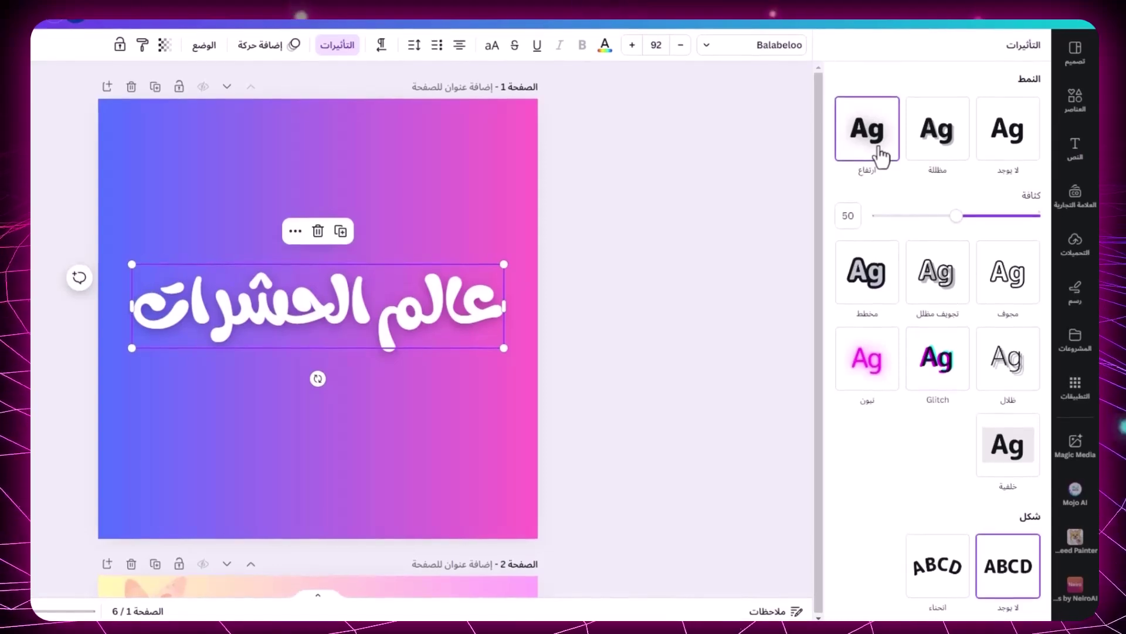
click(937, 381)
scroll(950, 399, down, 3)
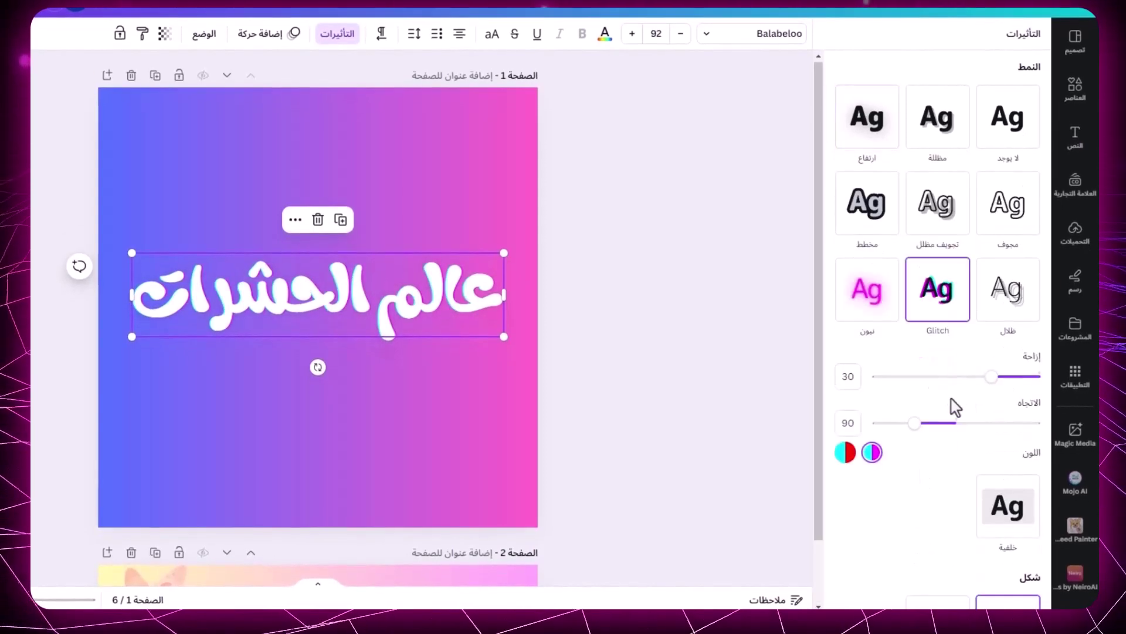
click(366, 327)
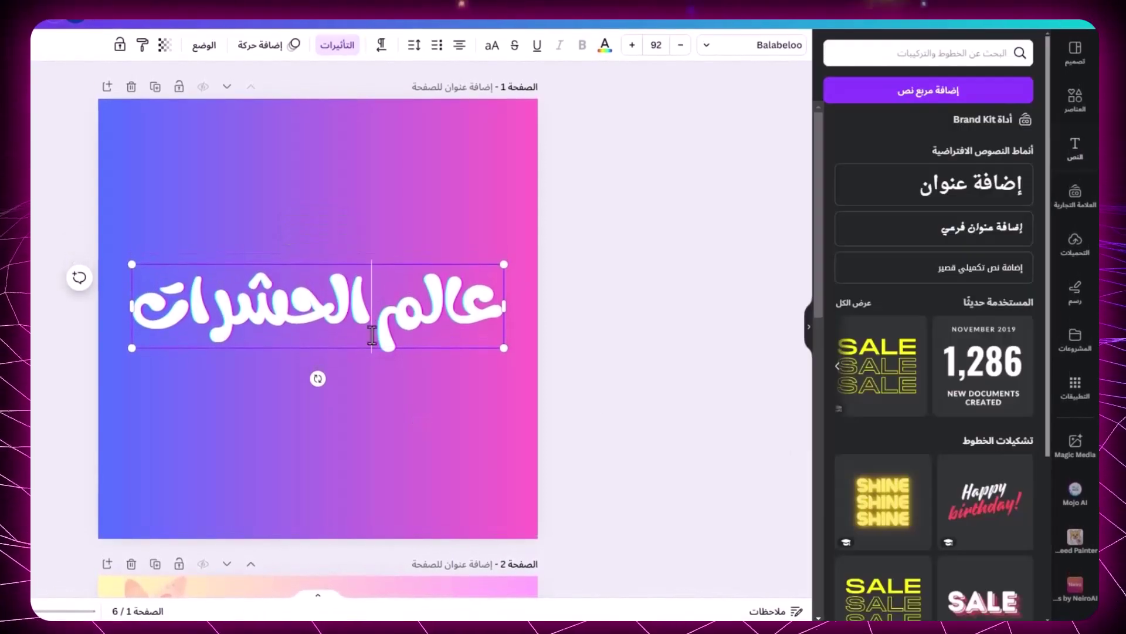
click(693, 195)
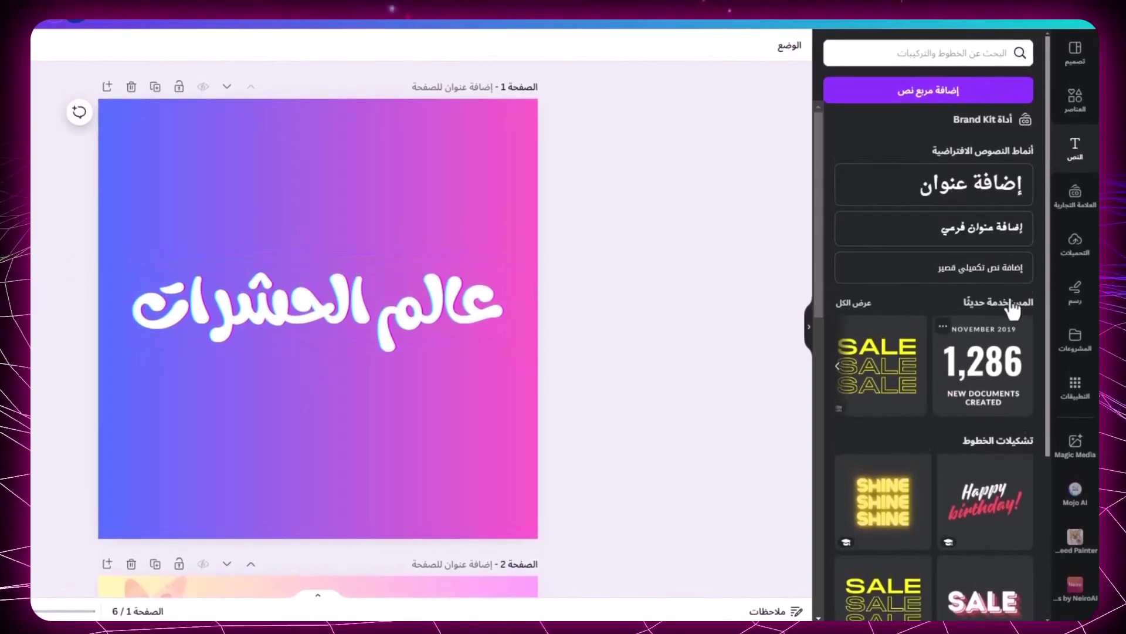
click(1075, 99)
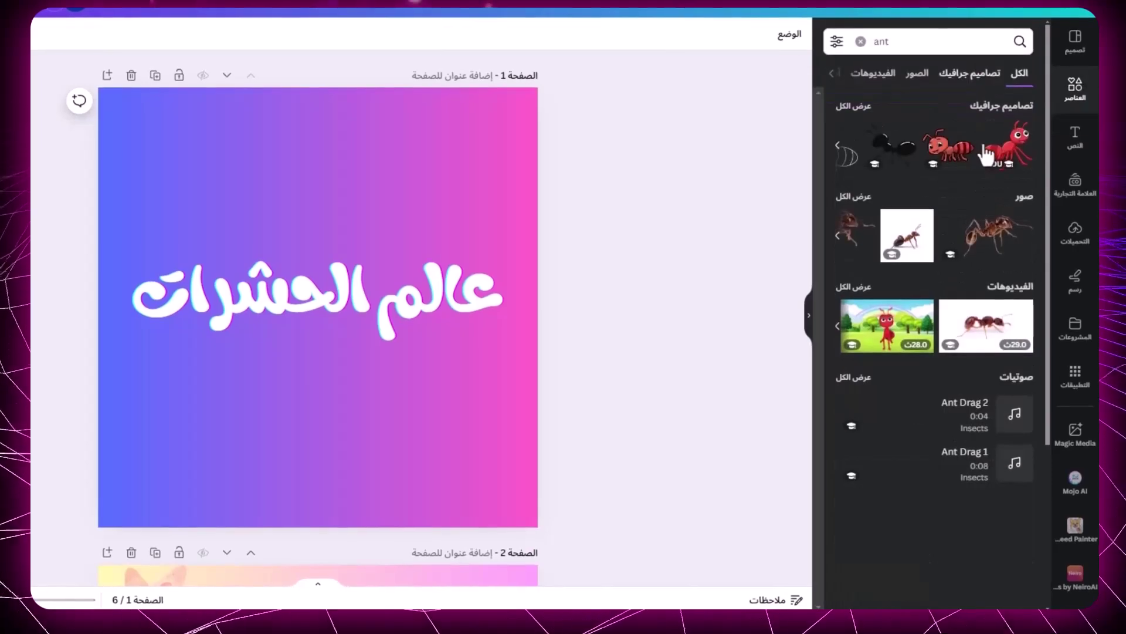
Add a large and a small red cartoon ant at the cover's lower left
click(960, 154)
drag(352, 399, 240, 483)
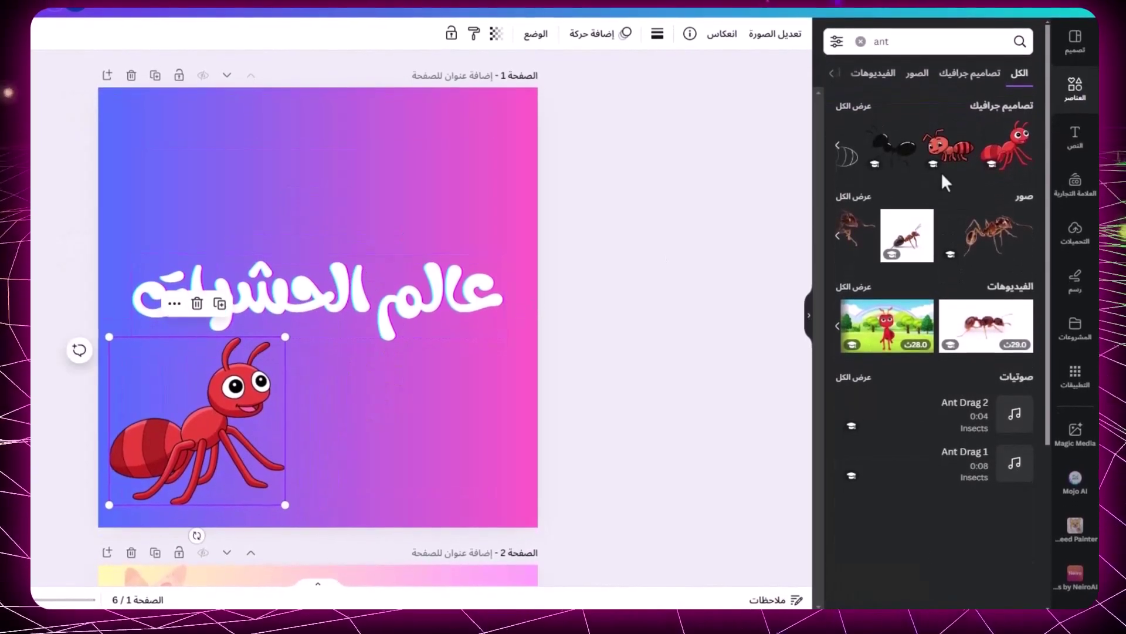
click(950, 150)
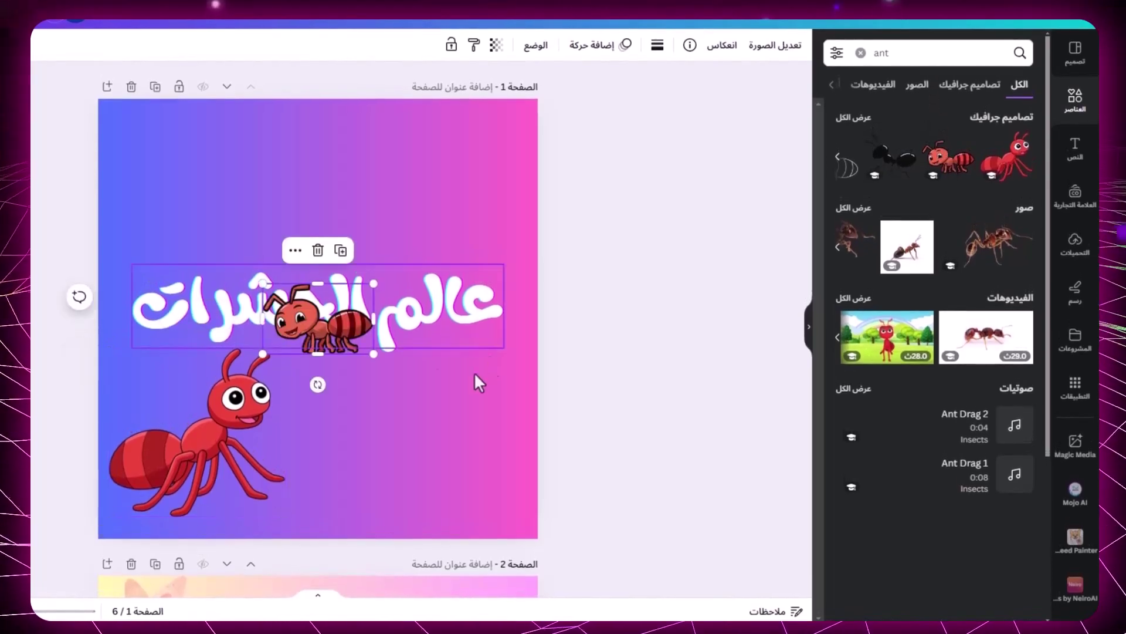
drag(352, 334, 248, 476)
Search Elements for 'bee' and place an enlarged bee sticker at the top left
click(927, 51)
double_click(927, 52)
text(لاثث)
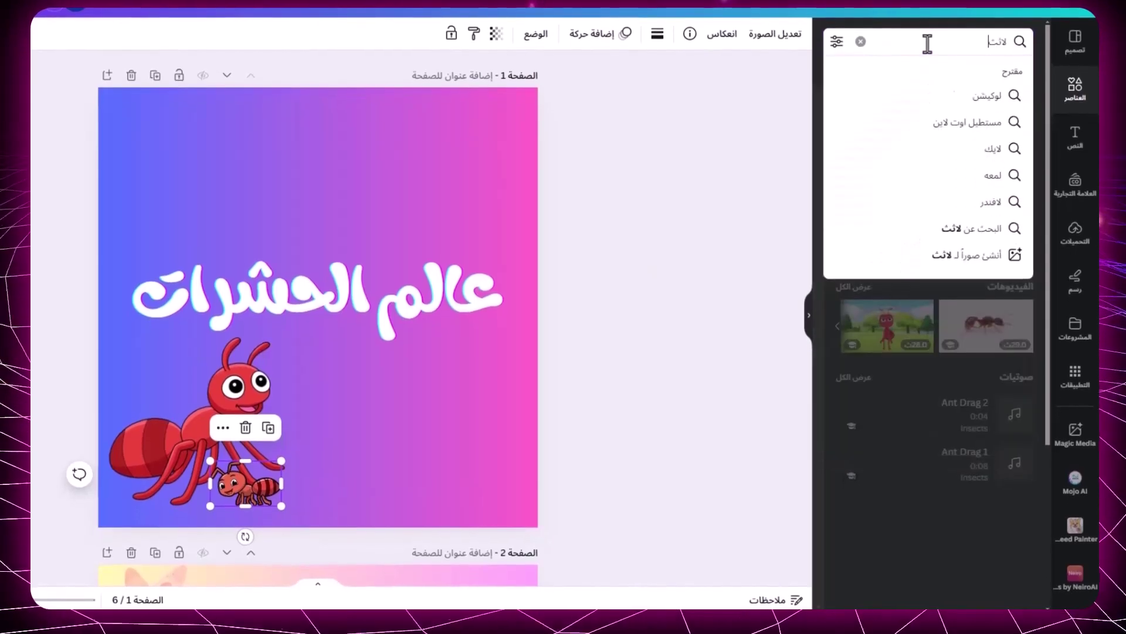
key(Return)
double_click(927, 44)
text(b)
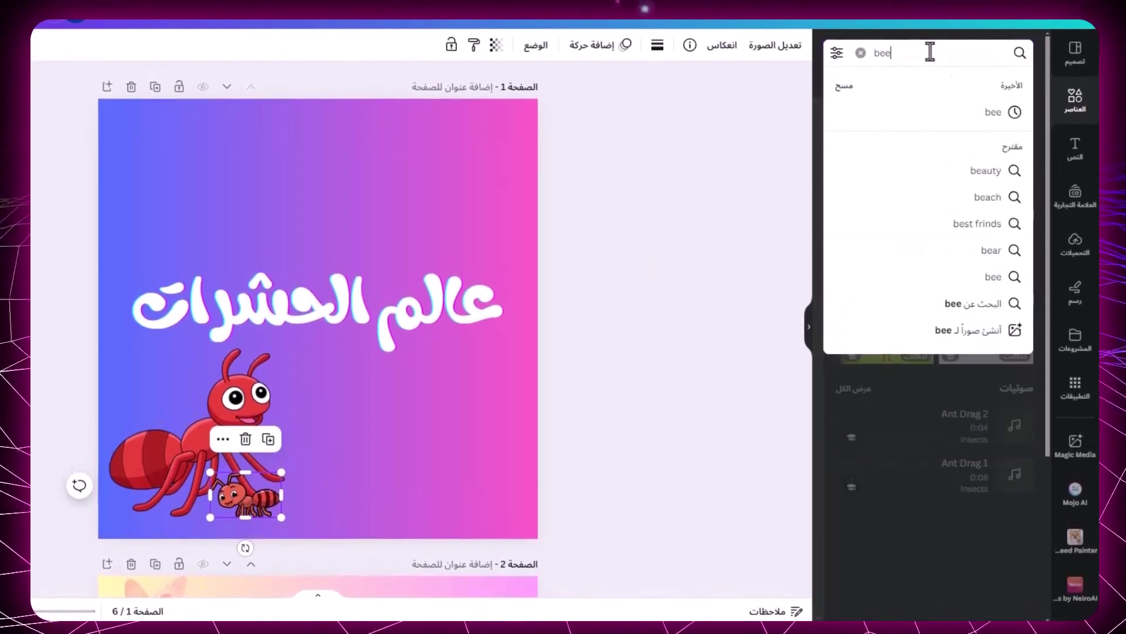
text(ee)
click(967, 115)
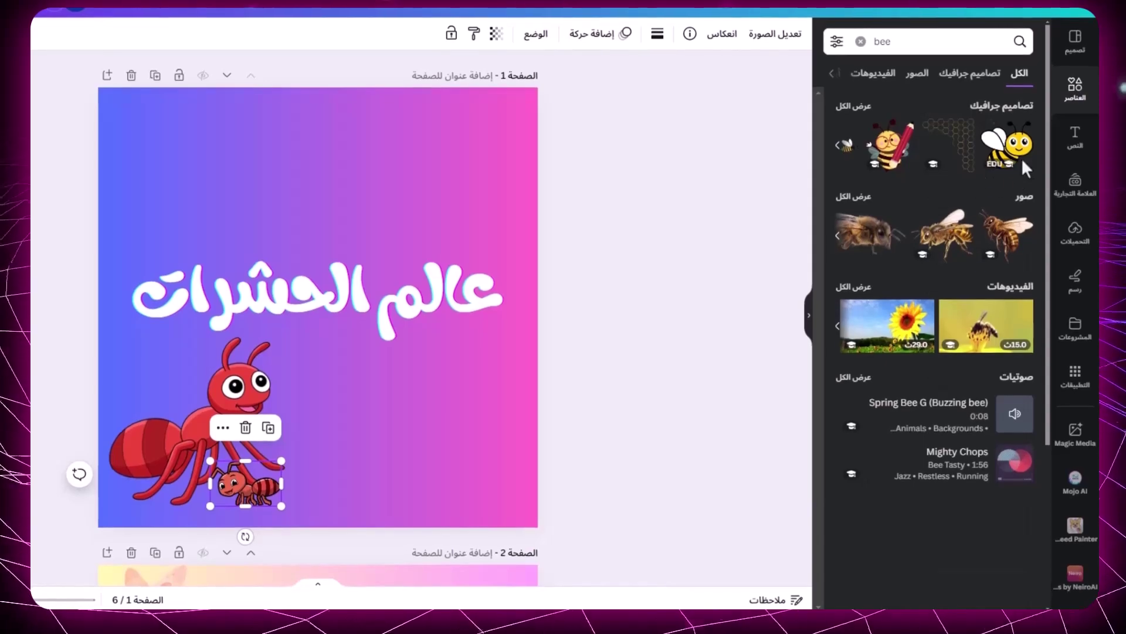
drag(351, 320, 207, 176)
mouse_move(233, 212)
mouse_down()
mouse_move(285, 272)
mouse_move(226, 194)
mouse_up()
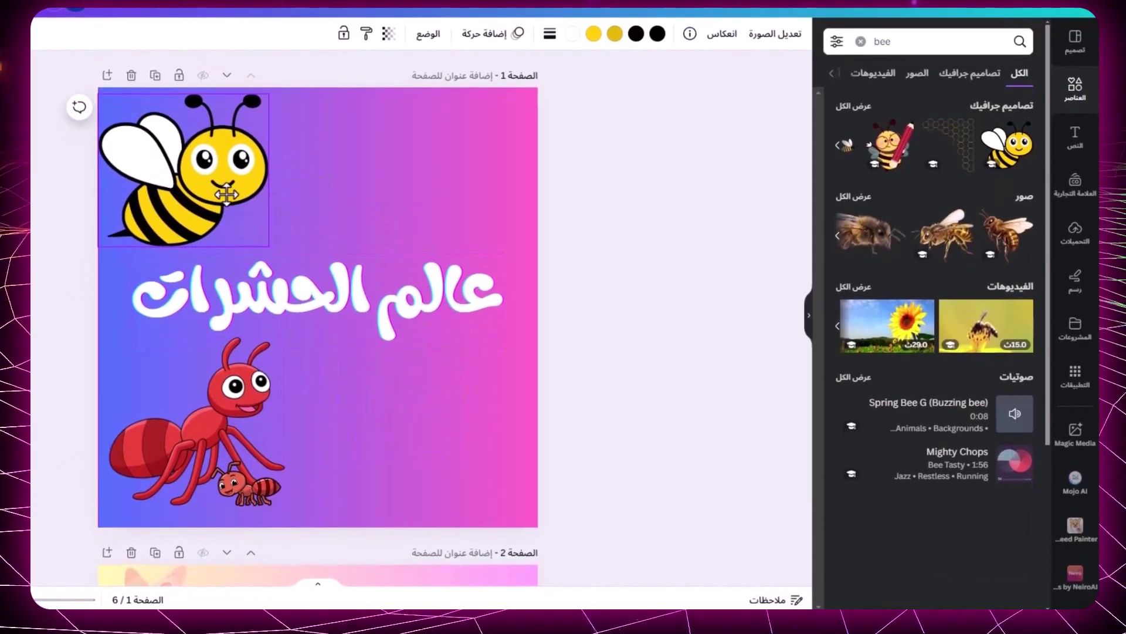
Search for فراشة and place the rainbow butterfly at the lower right
click(970, 49)
double_click(971, 58)
text(فراشة)
key(Return)
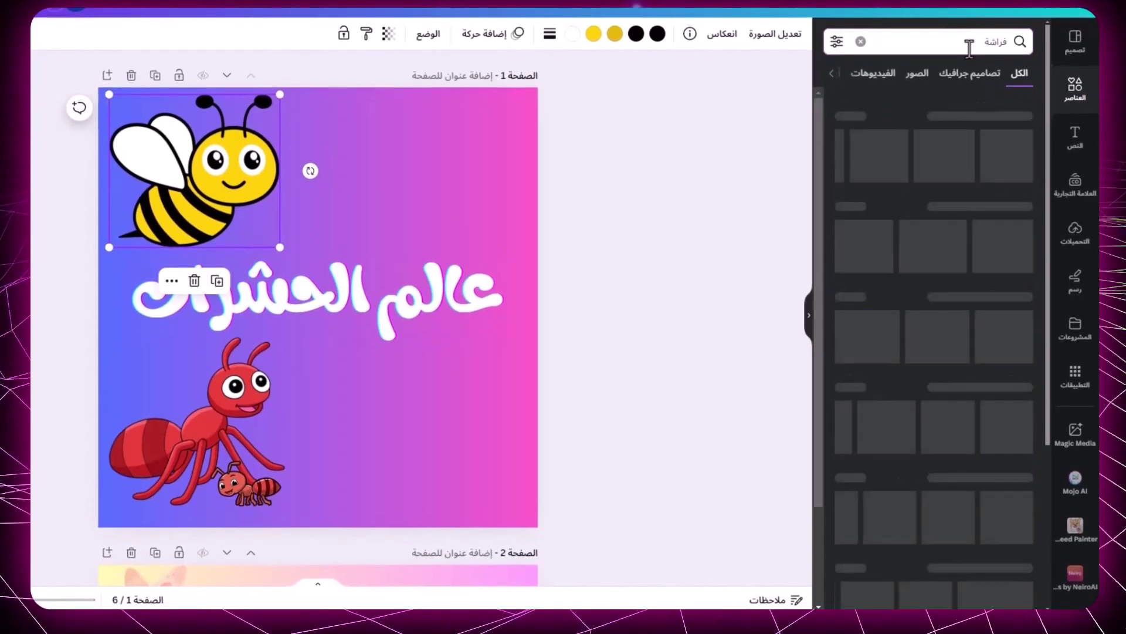
click(992, 244)
drag(427, 360, 470, 440)
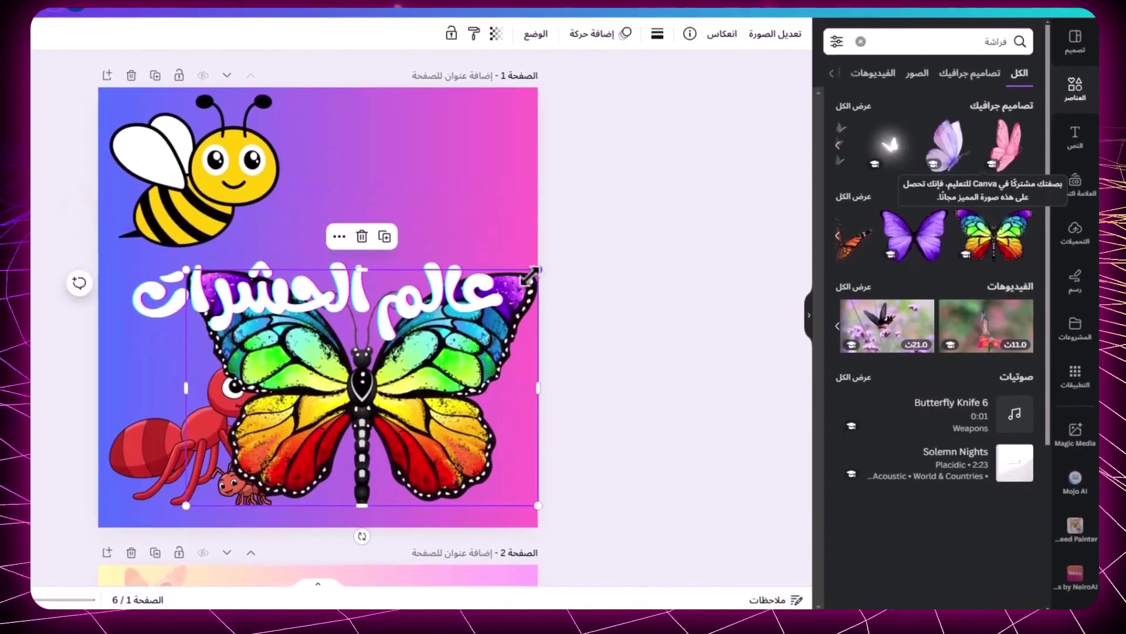
drag(412, 389, 510, 389)
Search Elements for larva graphics using يرقة
click(987, 46)
double_click(987, 57)
text(يرقة)
key(Return)
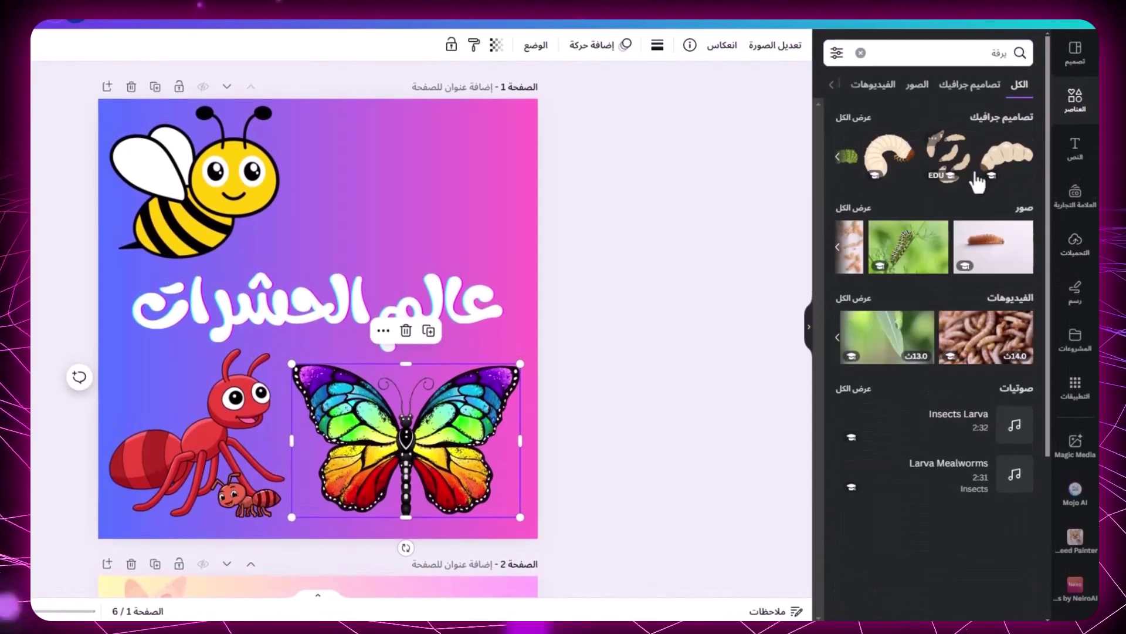
Add a horizontally flipped green cocoon from the شرنقة search, shrunk into the top right
click(838, 157)
click(838, 156)
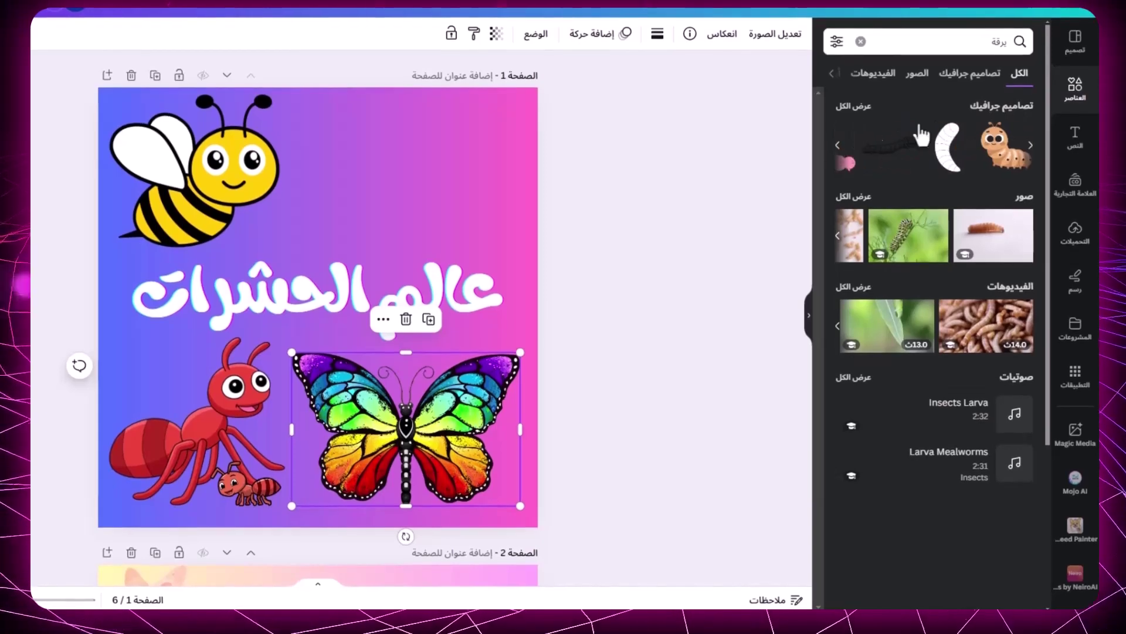
triple_click(988, 42)
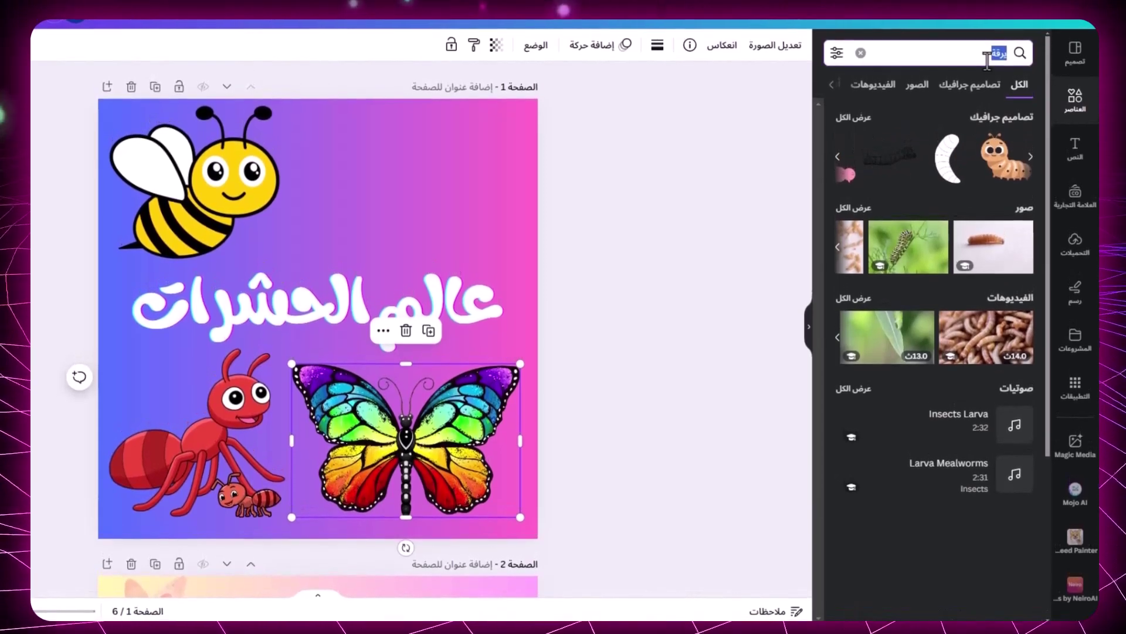
text(شرنقة)
key(Return)
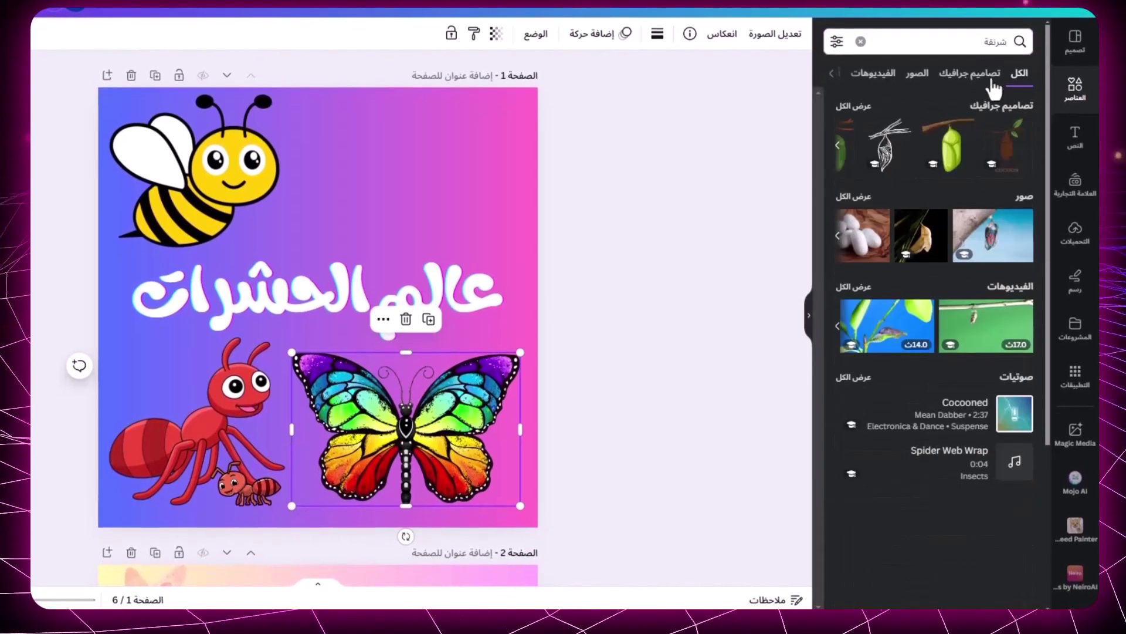
click(838, 151)
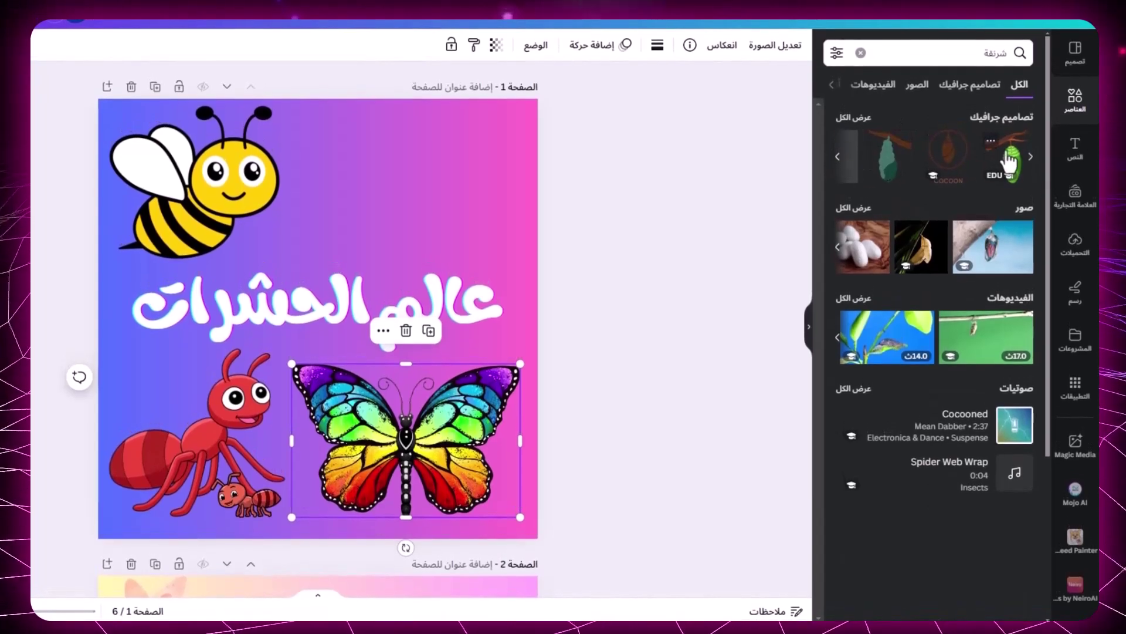
click(1009, 157)
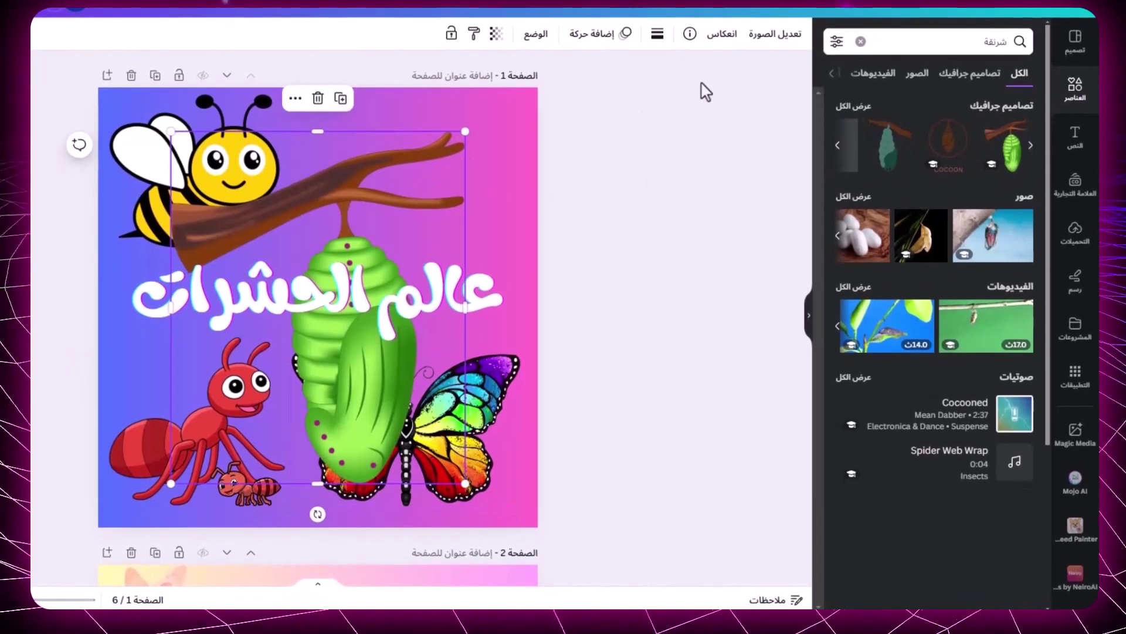
click(715, 41)
click(713, 71)
drag(358, 208, 425, 146)
drag(239, 440, 395, 259)
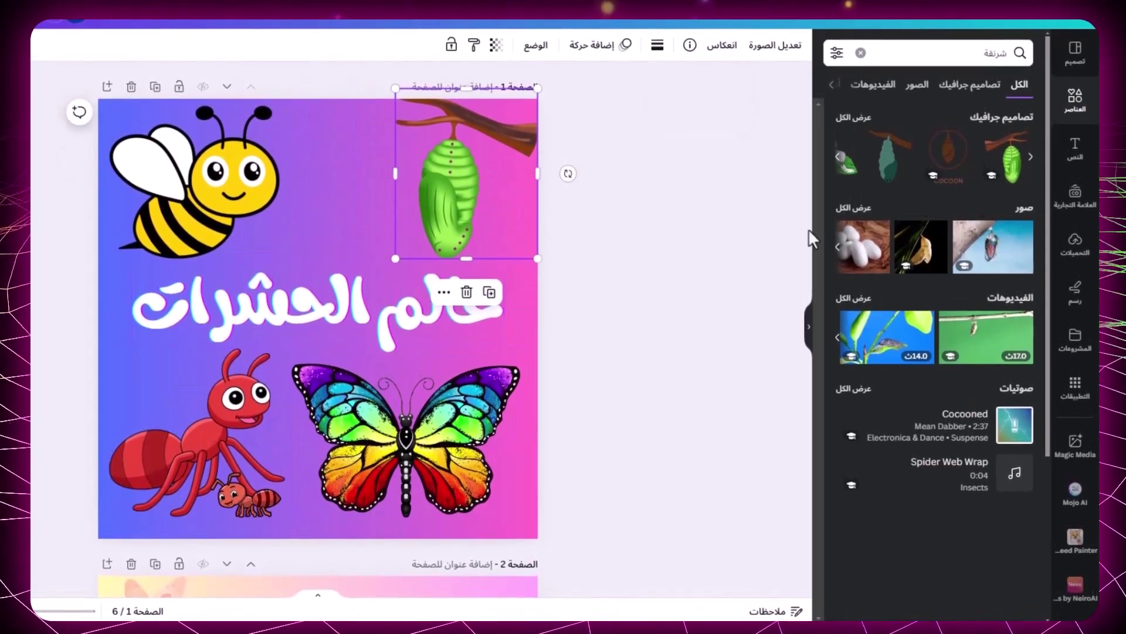
Add a small green caterpillar graphic from the يرقة search between the bee and cocoon
click(994, 53)
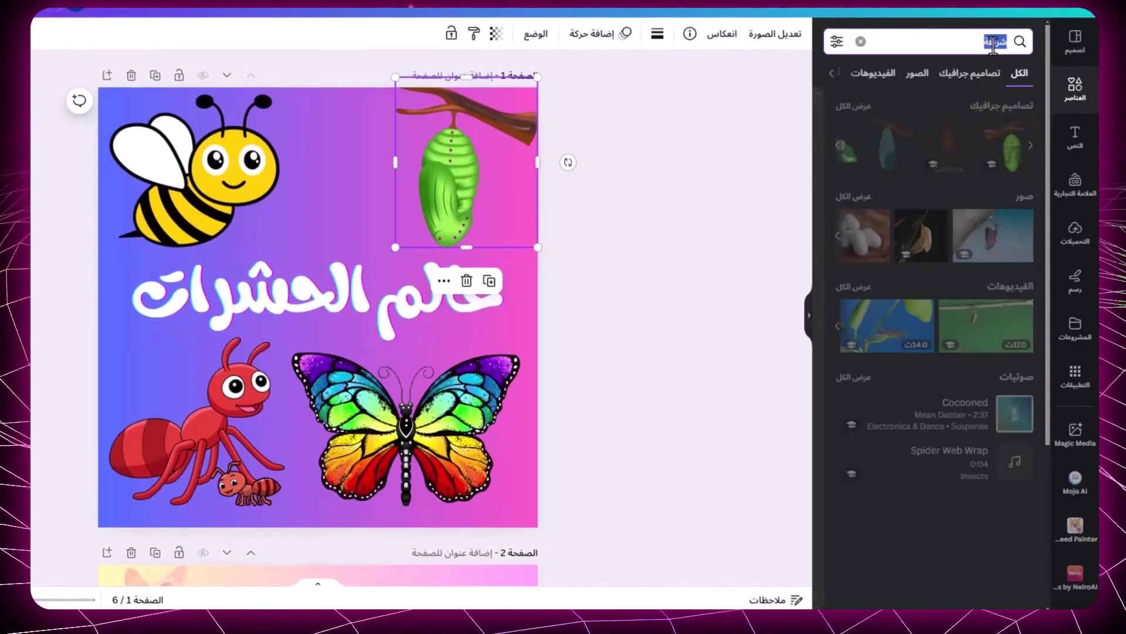
text(يرقة)
key(Return)
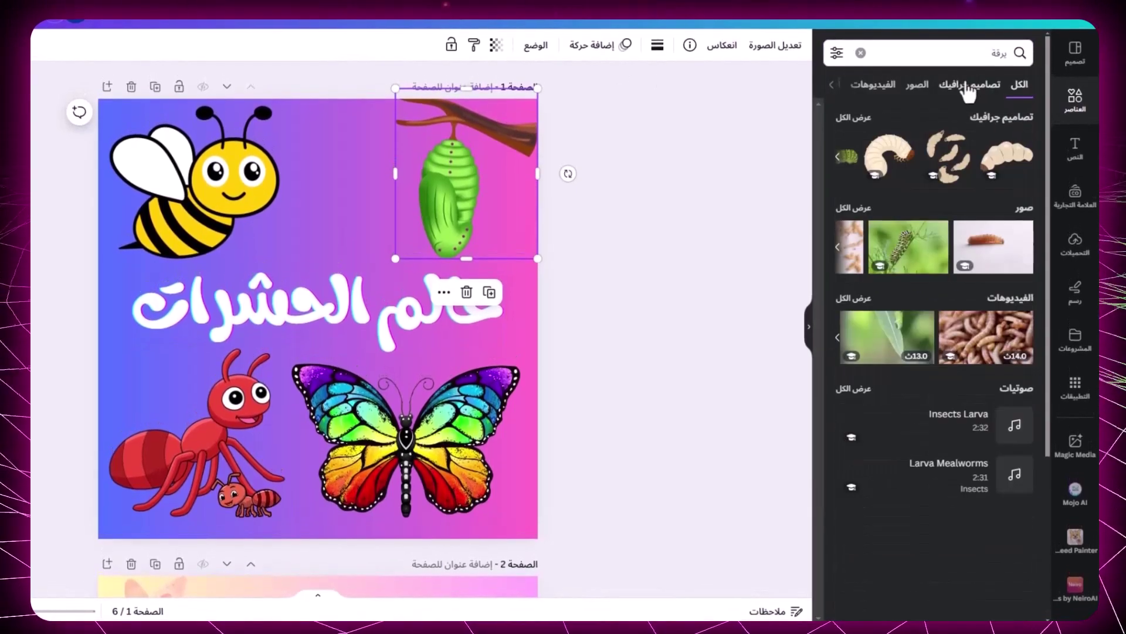
click(970, 74)
scroll(966, 223, down, 3)
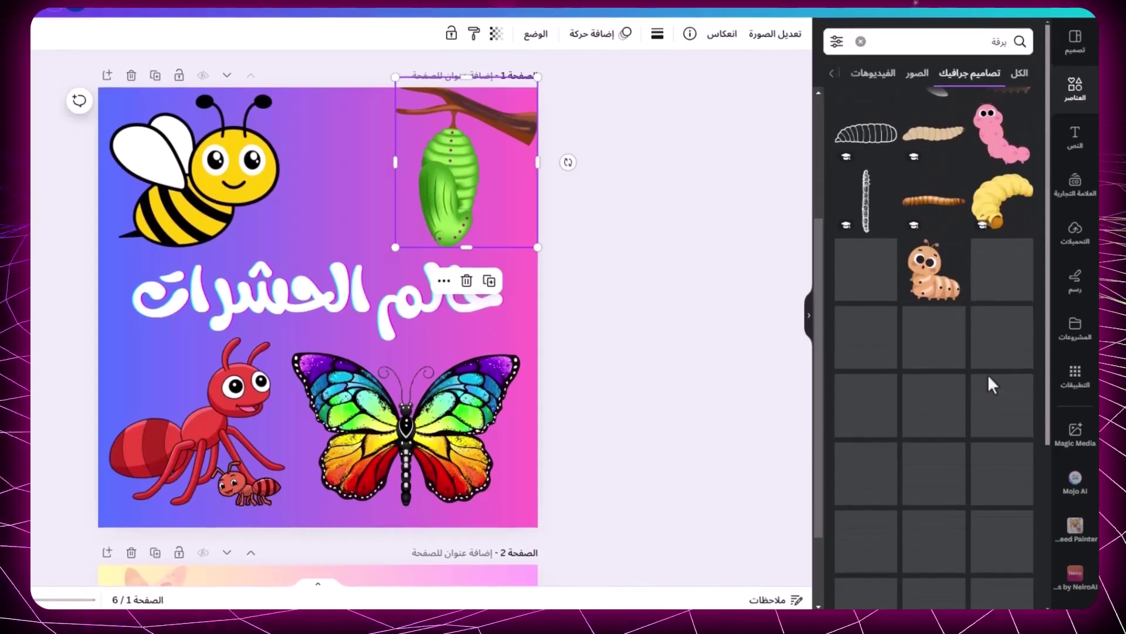
click(866, 411)
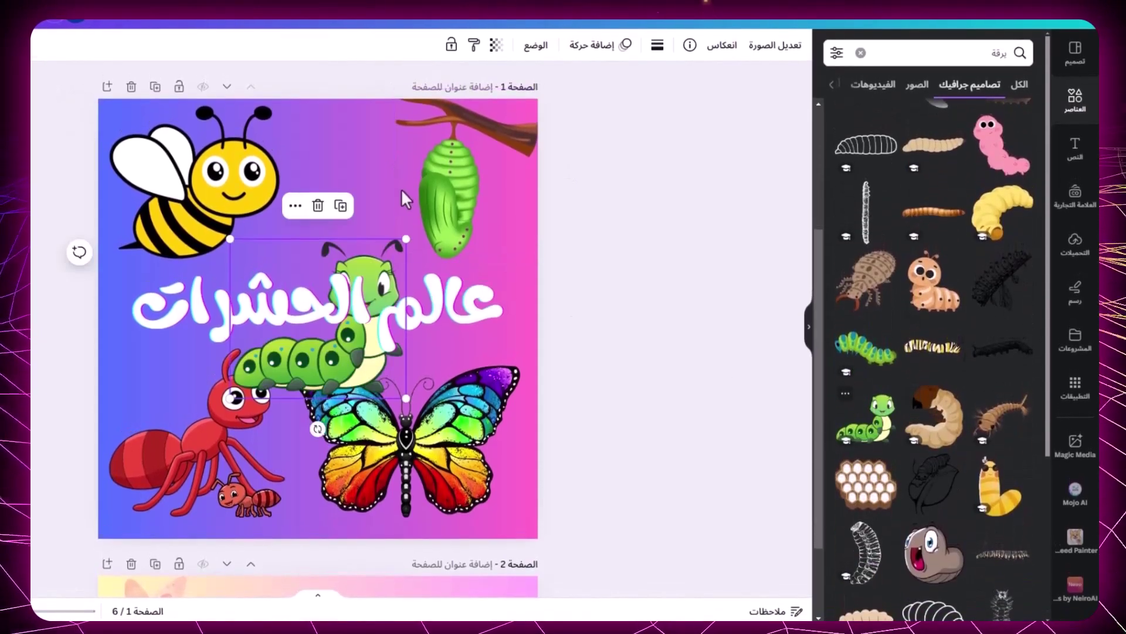
drag(408, 225, 306, 332)
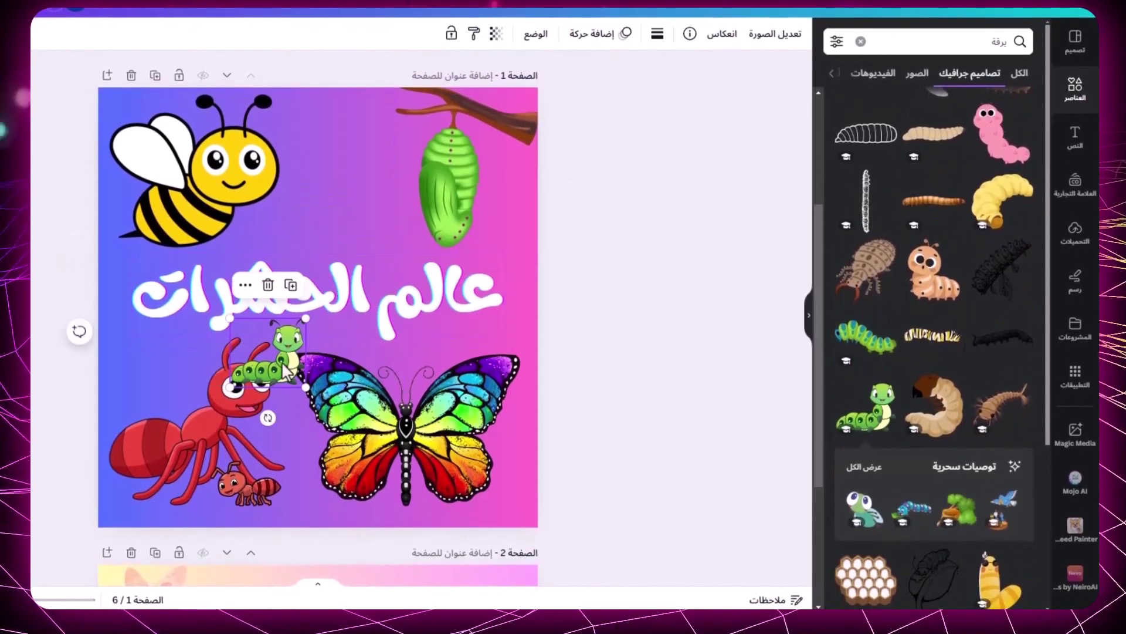
drag(347, 189, 339, 198)
drag(367, 151, 394, 128)
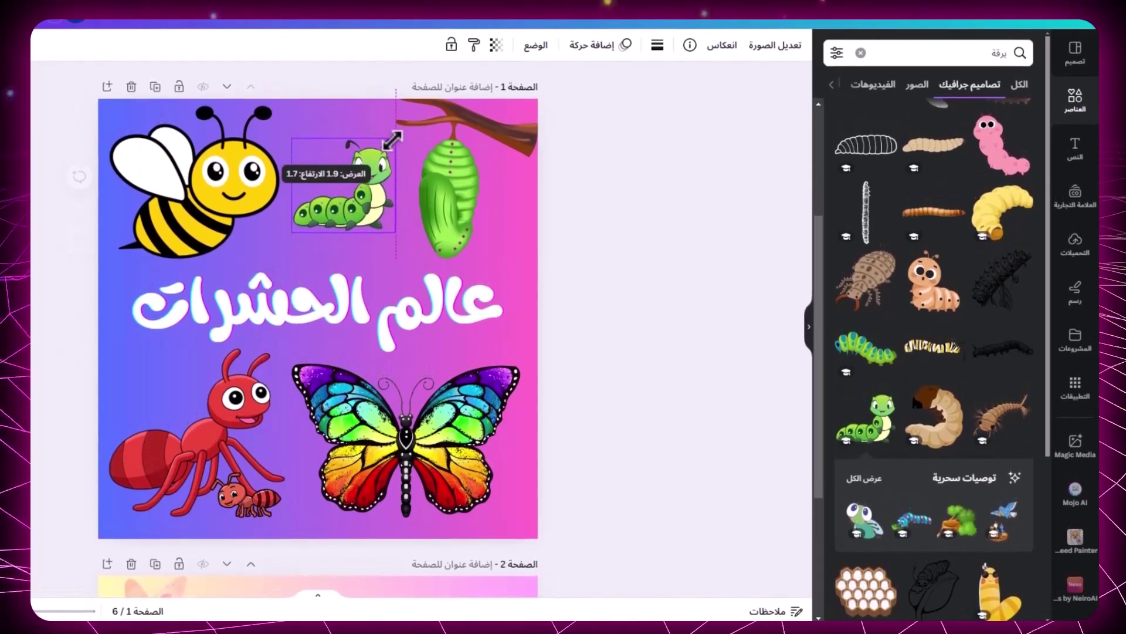
drag(356, 200, 352, 204)
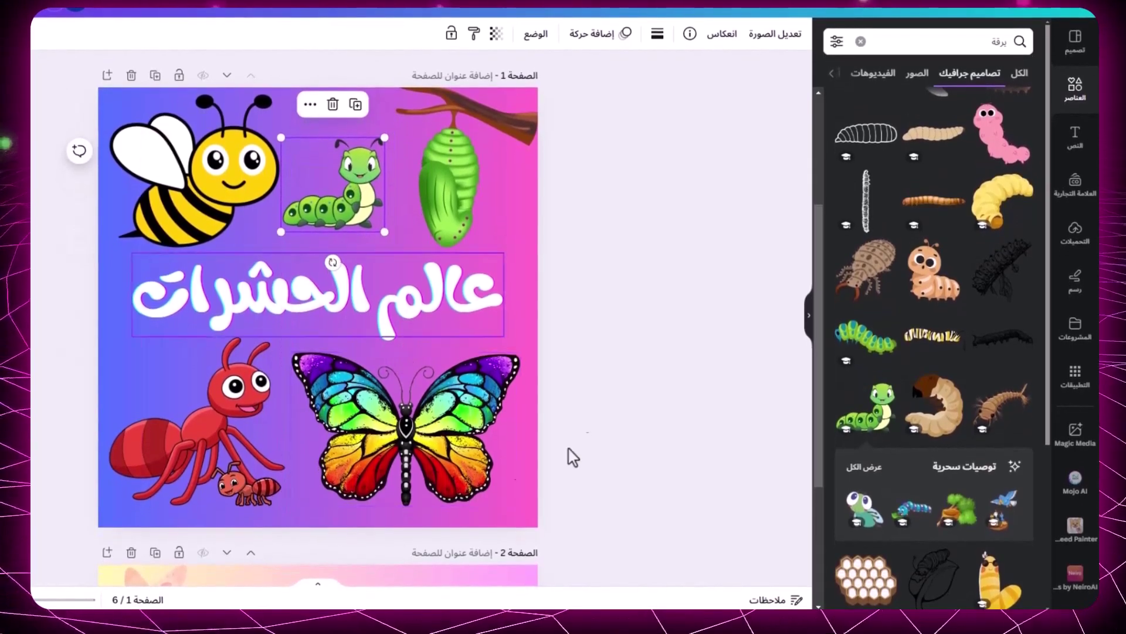
Deselect the caterpillar and scroll through the pages back to the cover titled عالم الحشرات
click(616, 352)
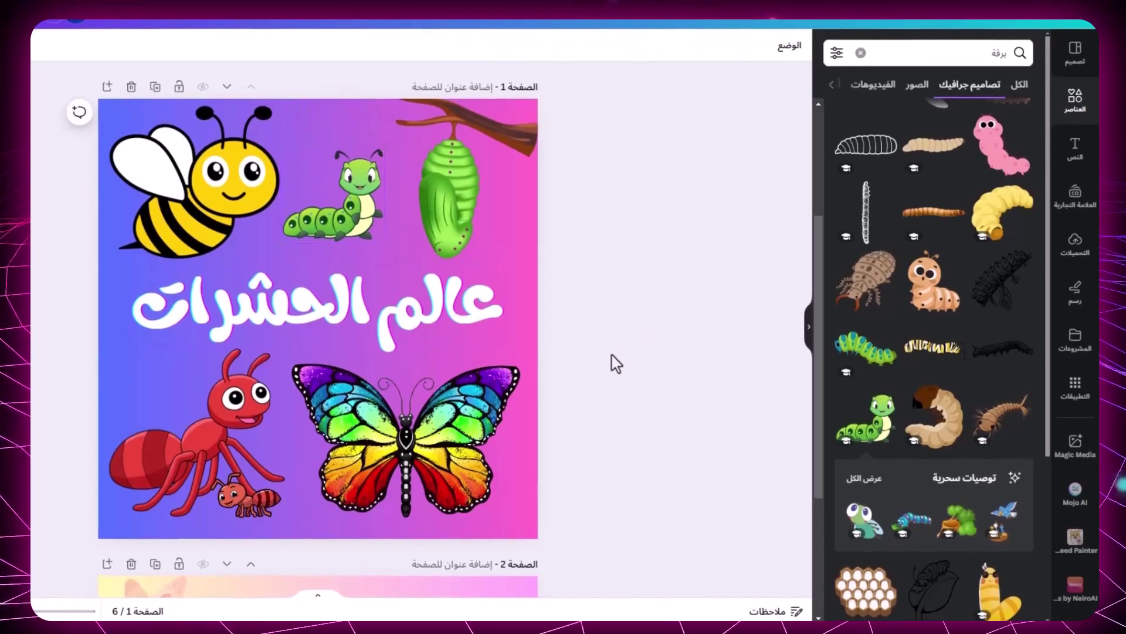
scroll(622, 364, down, 4)
scroll(629, 383, down, 2)
scroll(629, 382, up, 8)
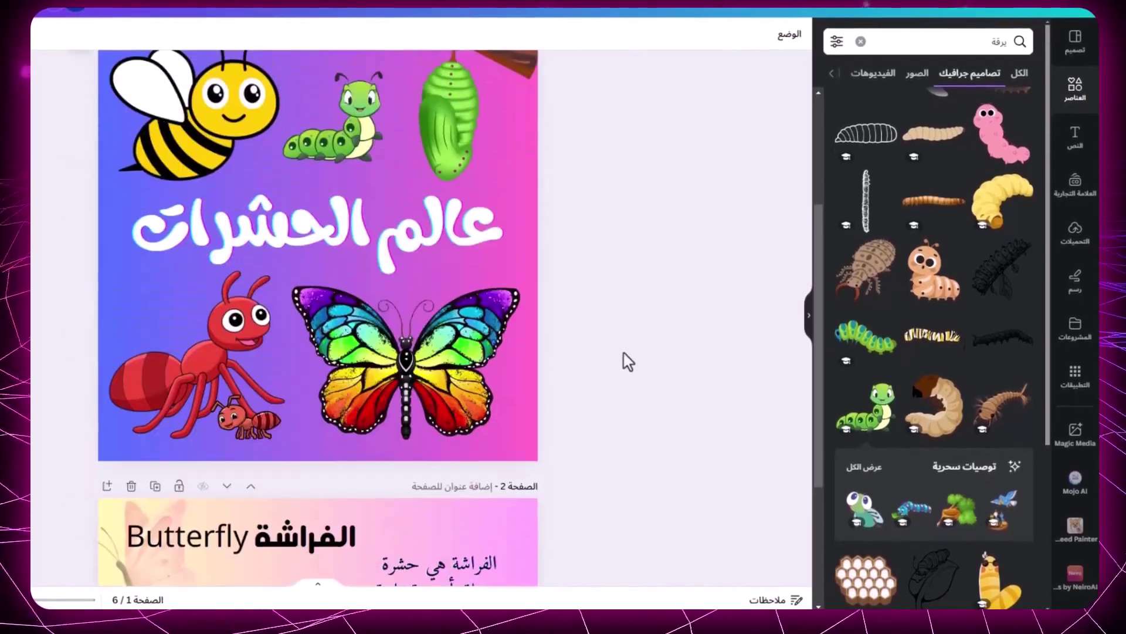
scroll(628, 361, down, 10)
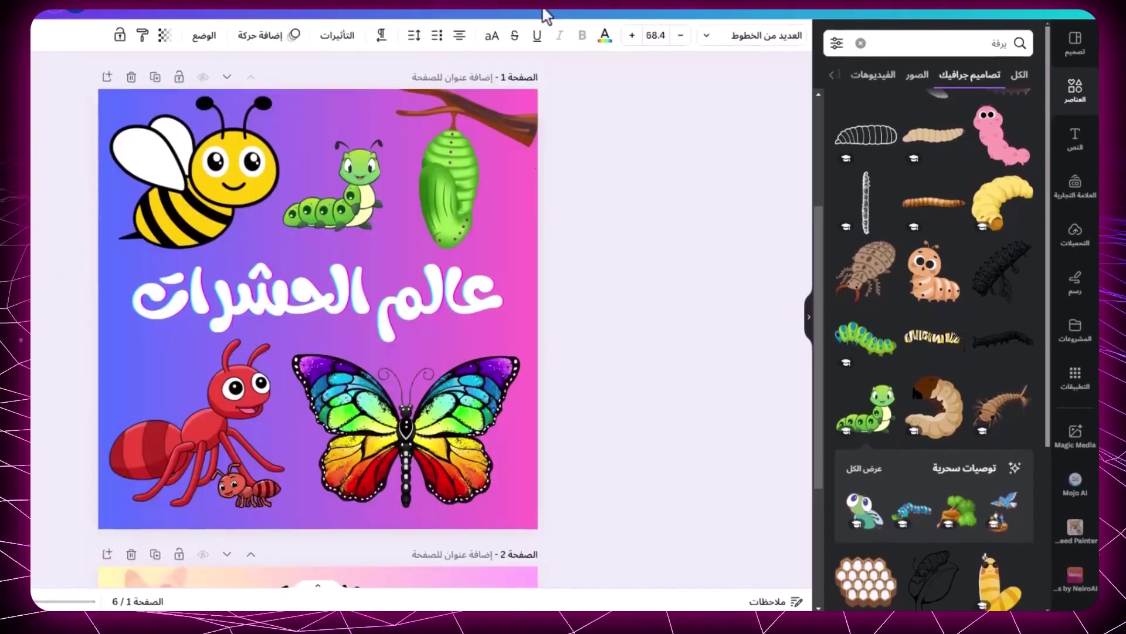
scroll(601, 305, down, 8)
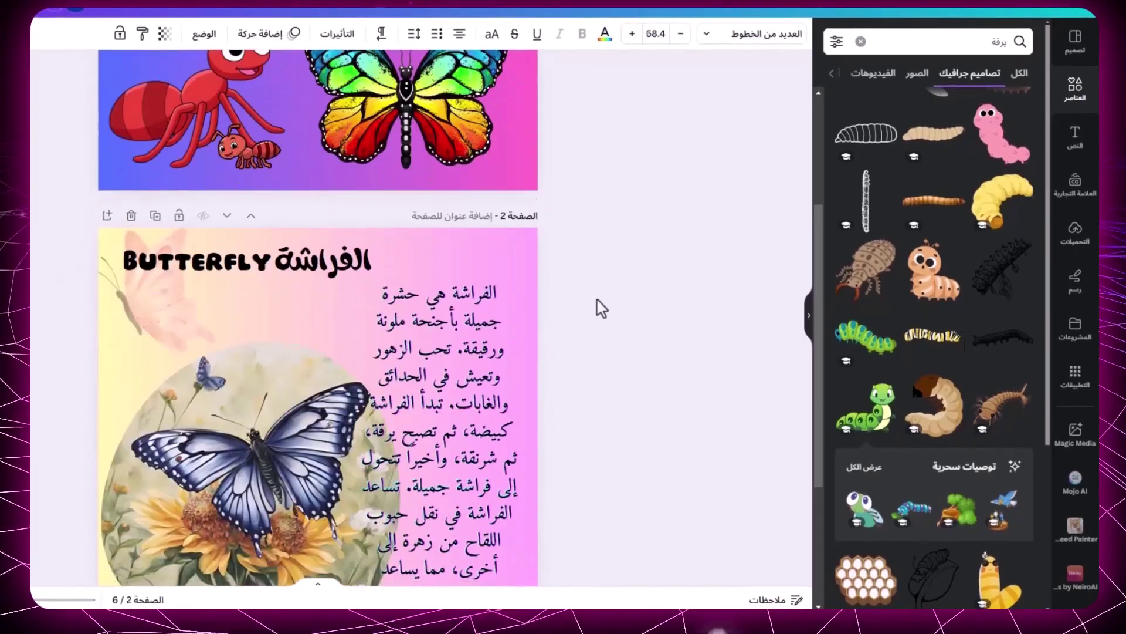
scroll(275, 109, up, 2)
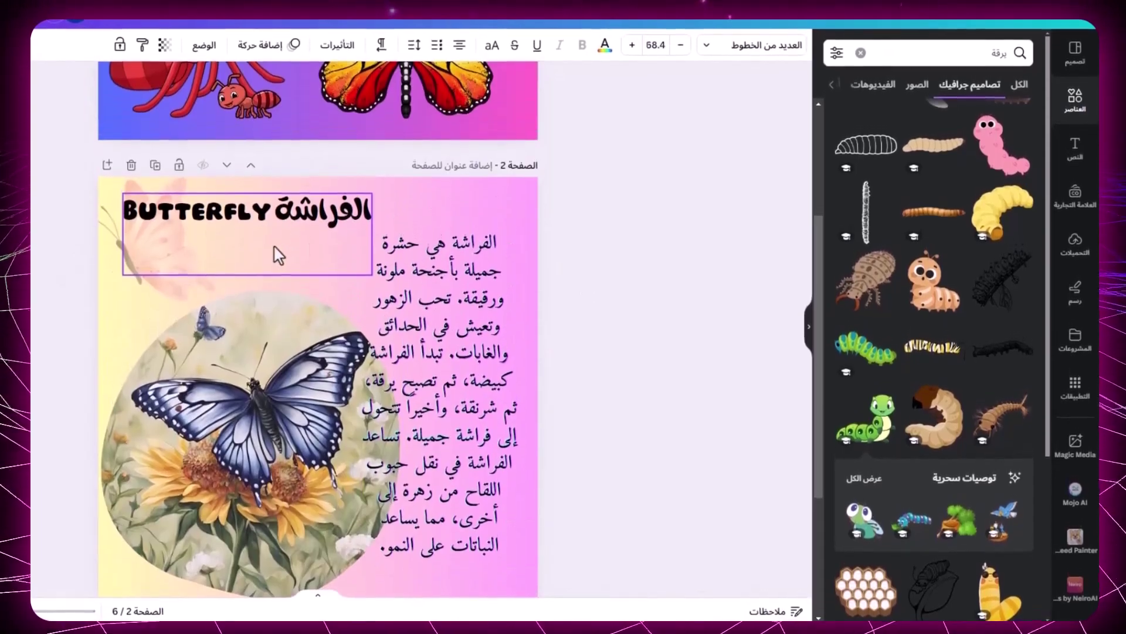
scroll(277, 252, down, 5)
scroll(276, 378, down, 10)
scroll(270, 382, up, 12)
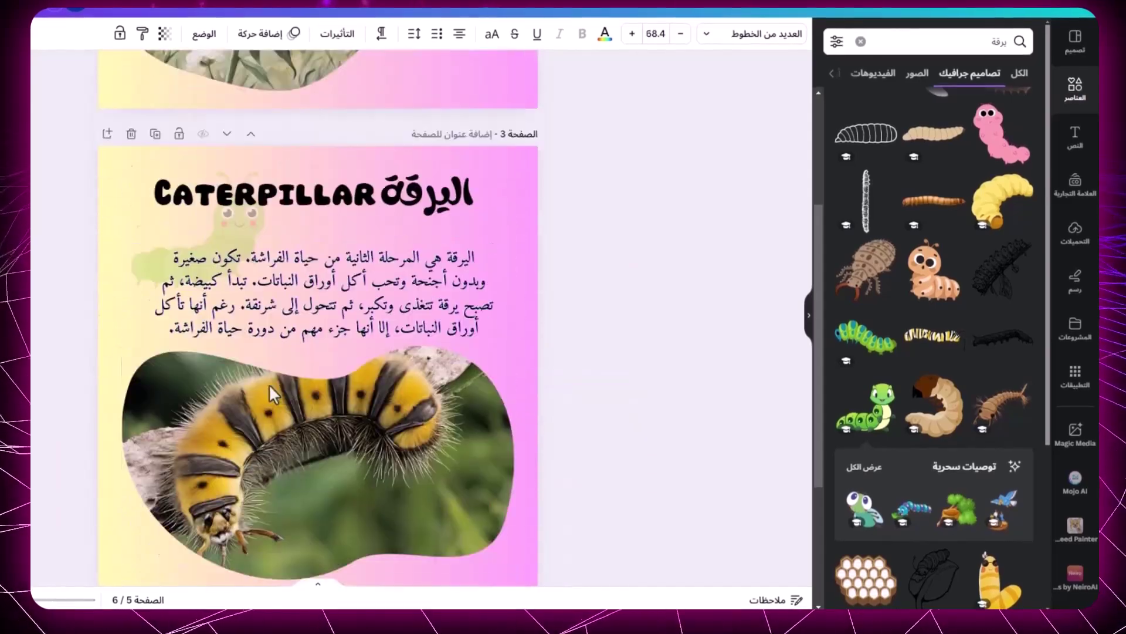
scroll(269, 384, up, 6)
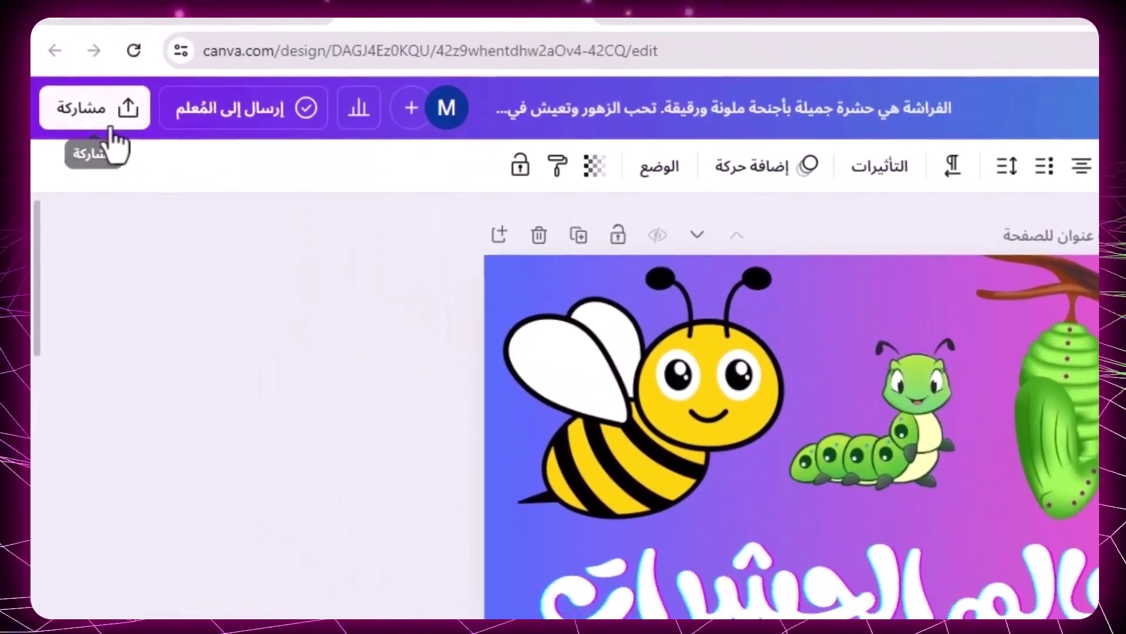
Save all six pages to the Simplebooklet app from Share > More, then view it in Simplebooklet
click(96, 121)
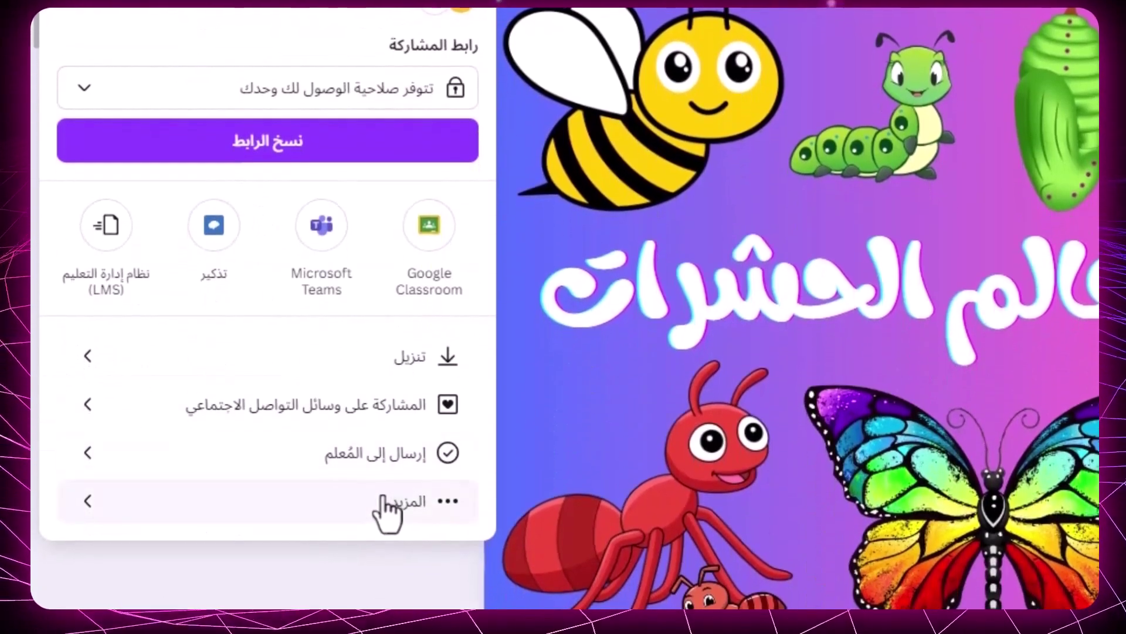
click(381, 514)
scroll(281, 399, down, 8)
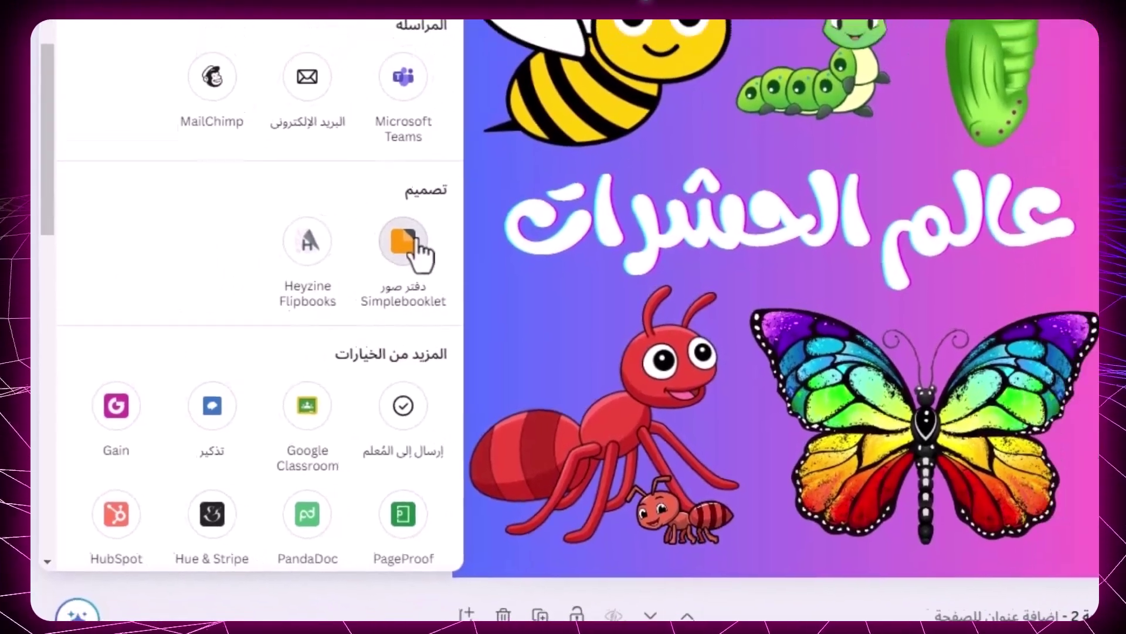
click(432, 225)
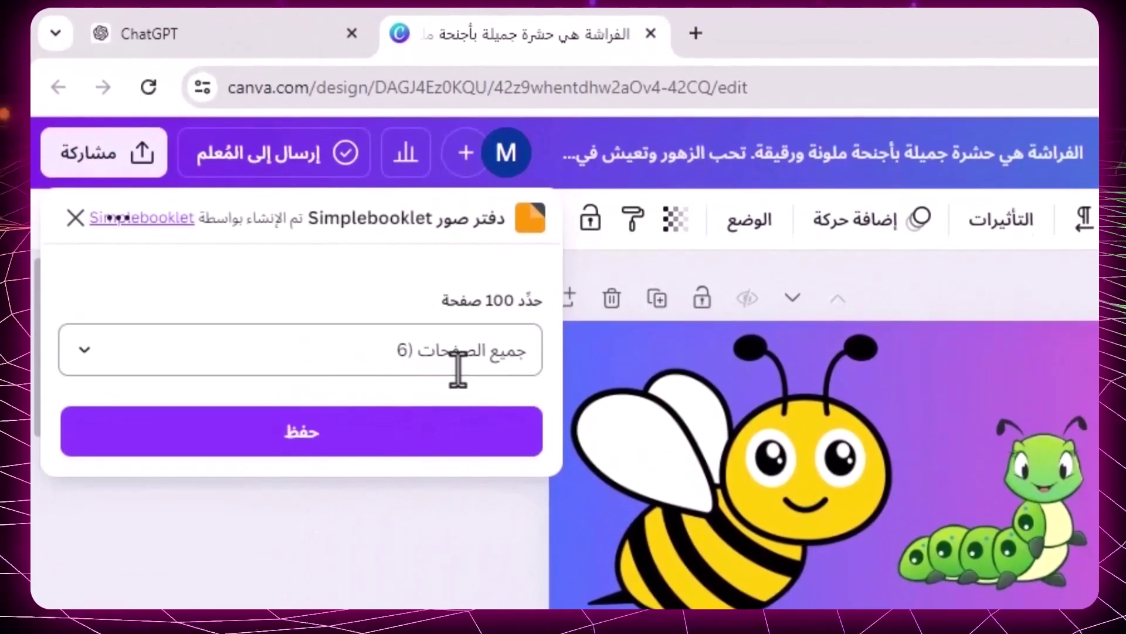
click(364, 428)
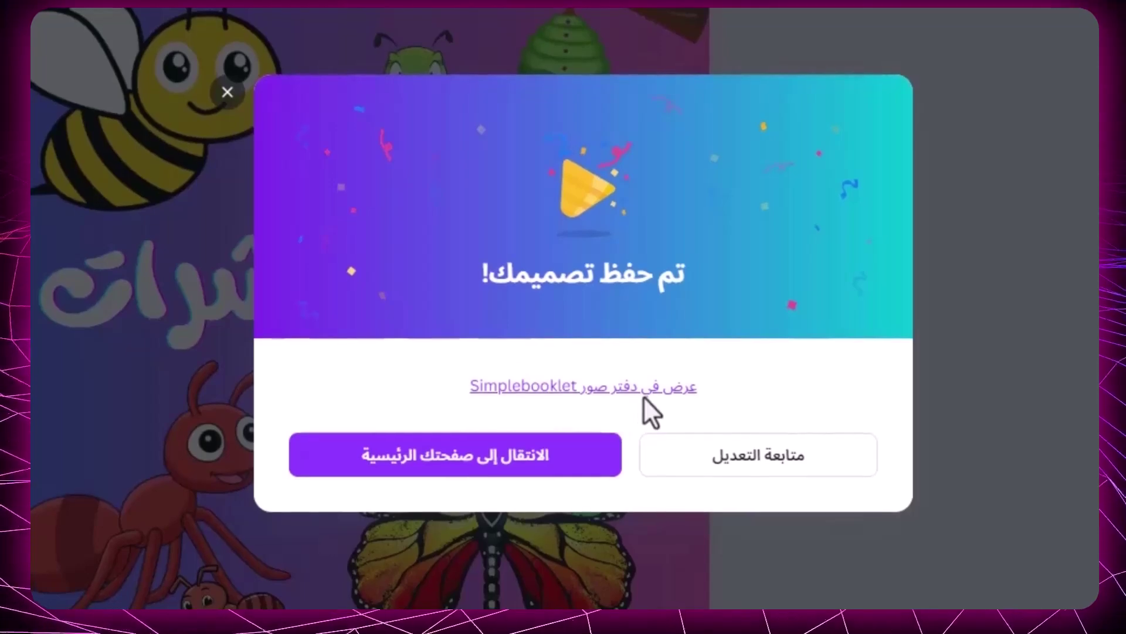
click(650, 398)
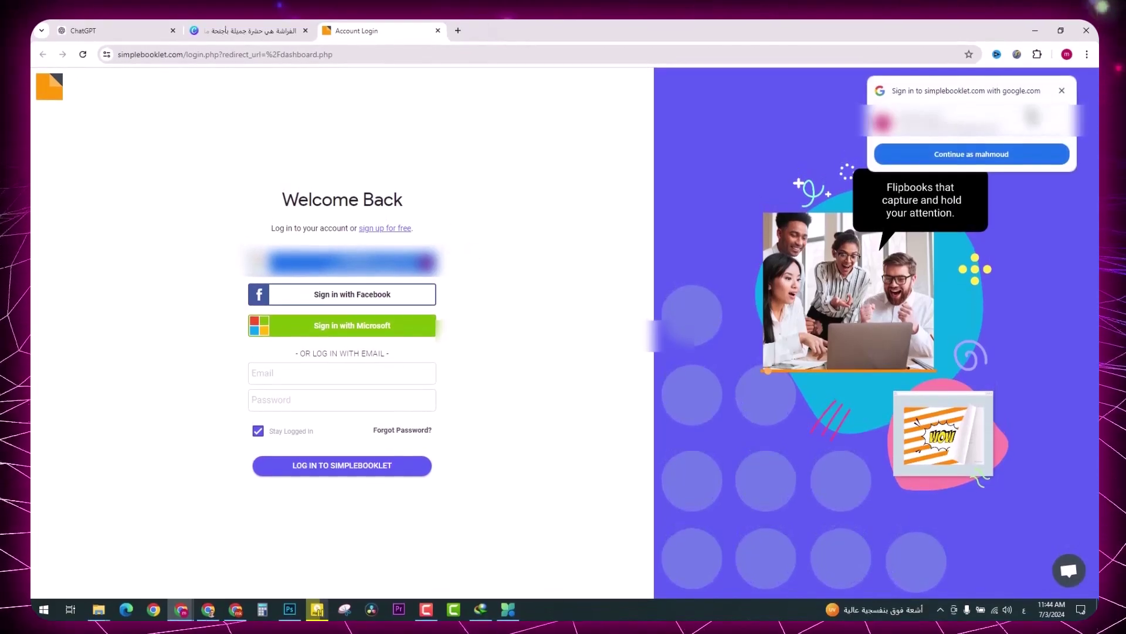
Sign in with Google, convert the pending Canva design, and replace the existing booklet
click(1062, 92)
click(385, 265)
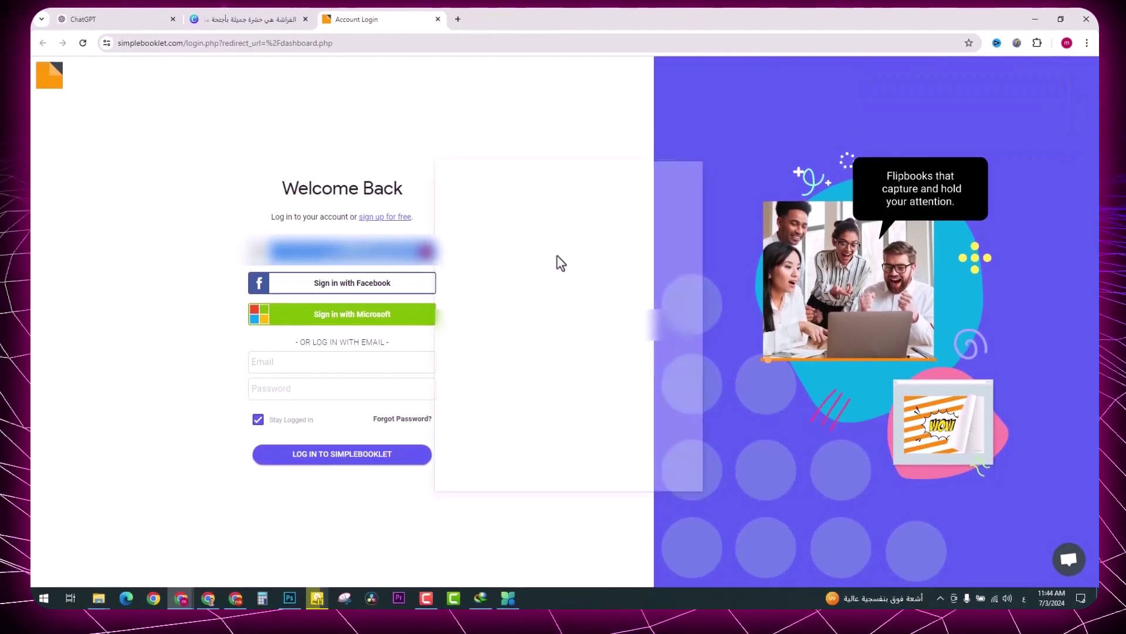
click(616, 328)
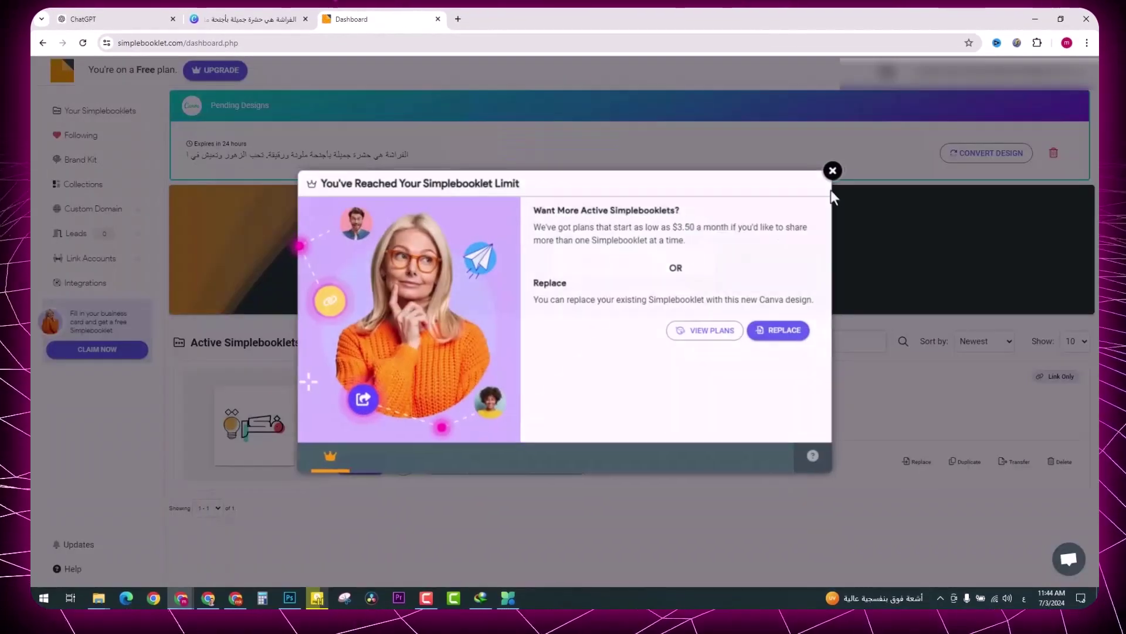
click(833, 170)
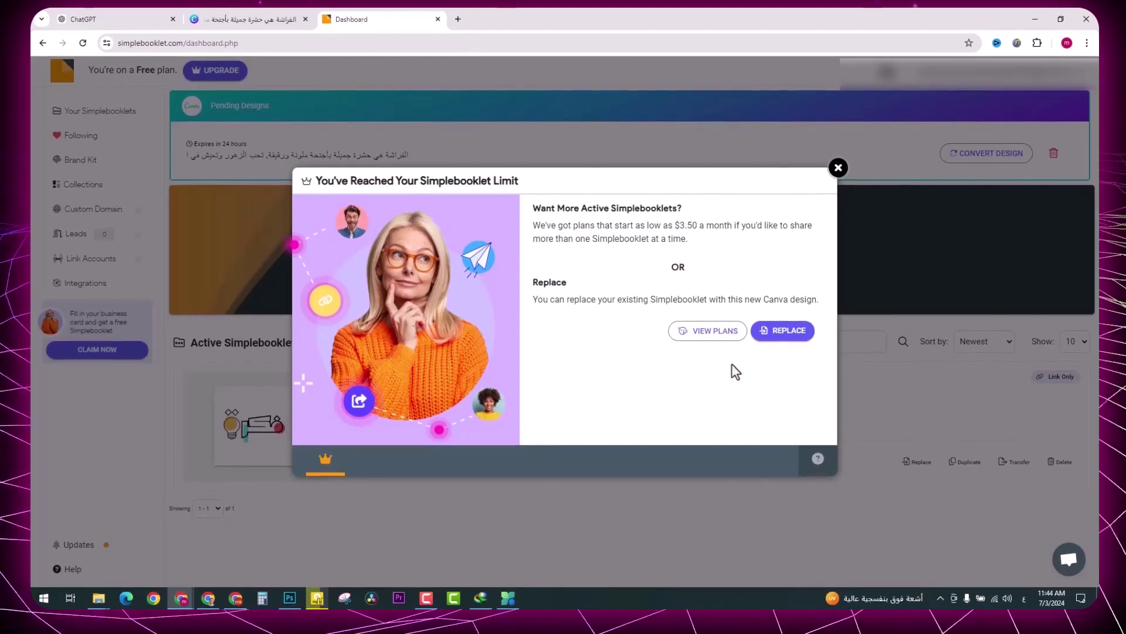
click(783, 345)
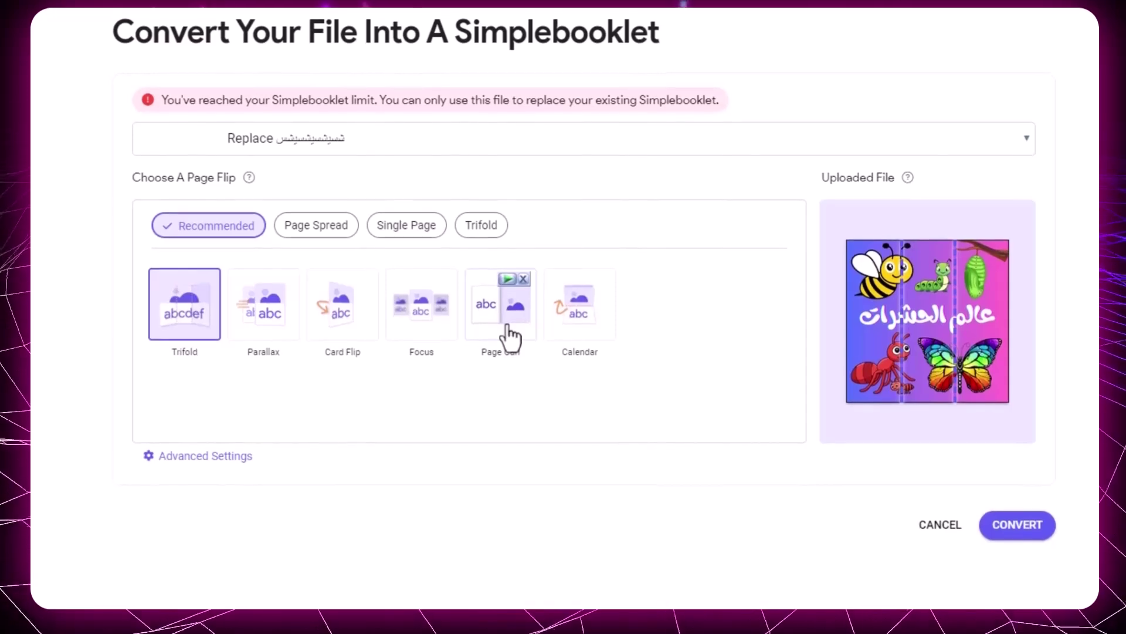
Review the Advanced Settings for HTML5 conversion and dismiss the video download overlay
click(203, 456)
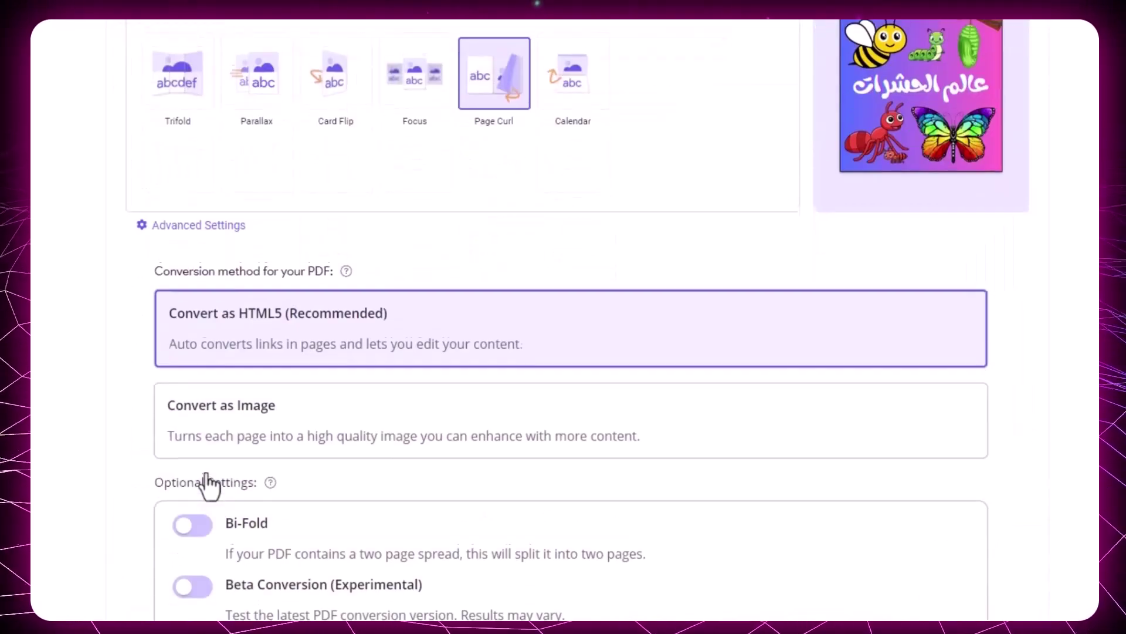
scroll(132, 473, down, 2)
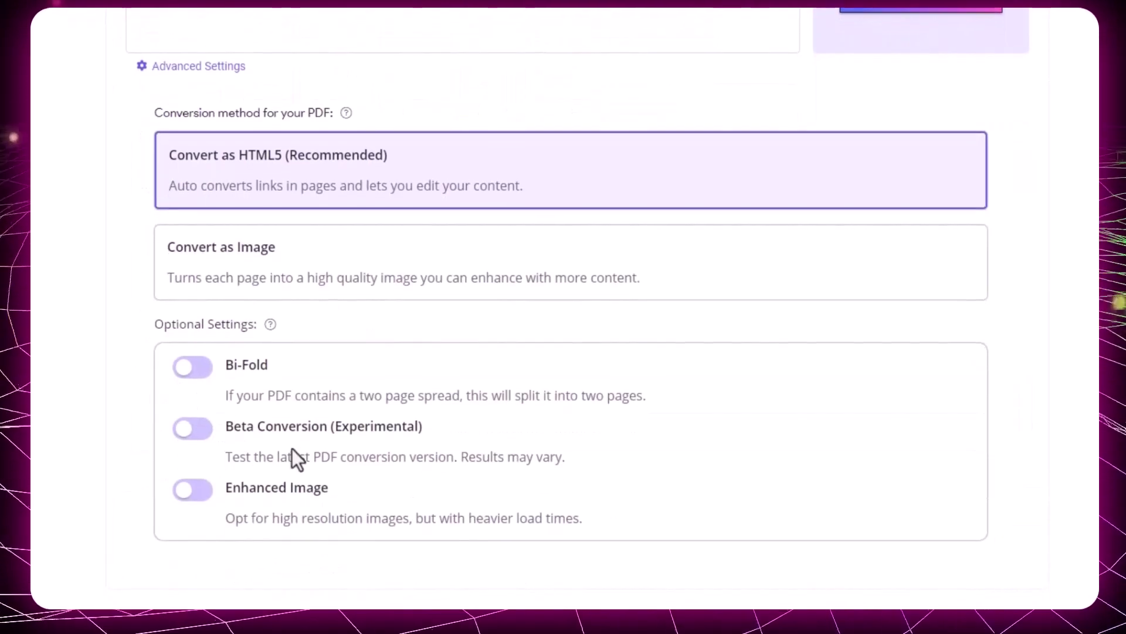
scroll(293, 448, up, 2)
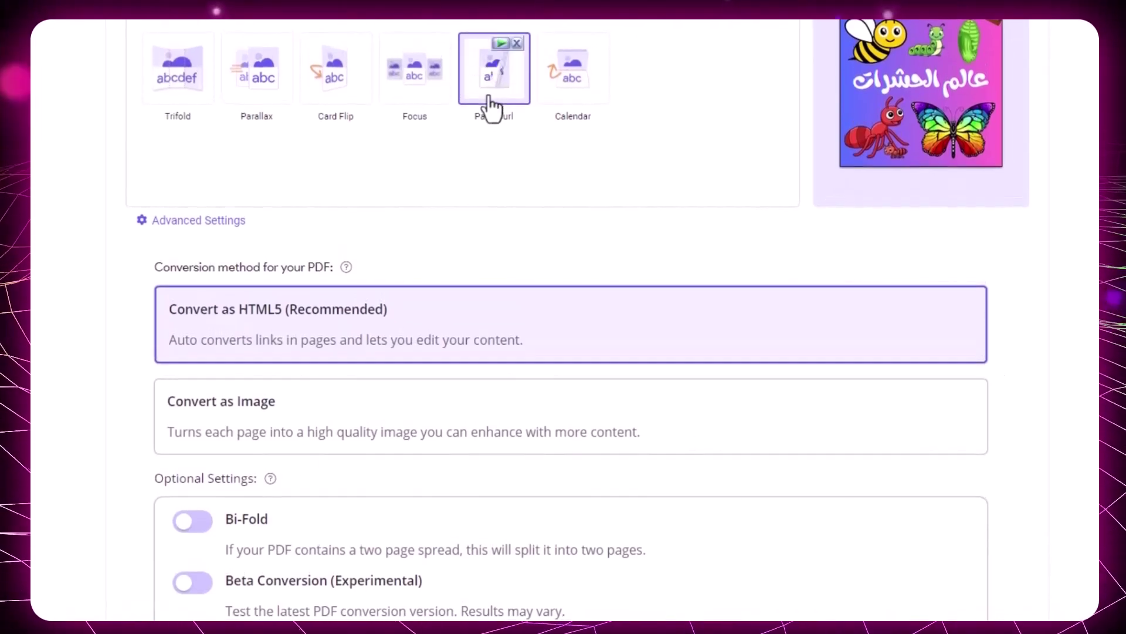
scroll(903, 487, down, 2)
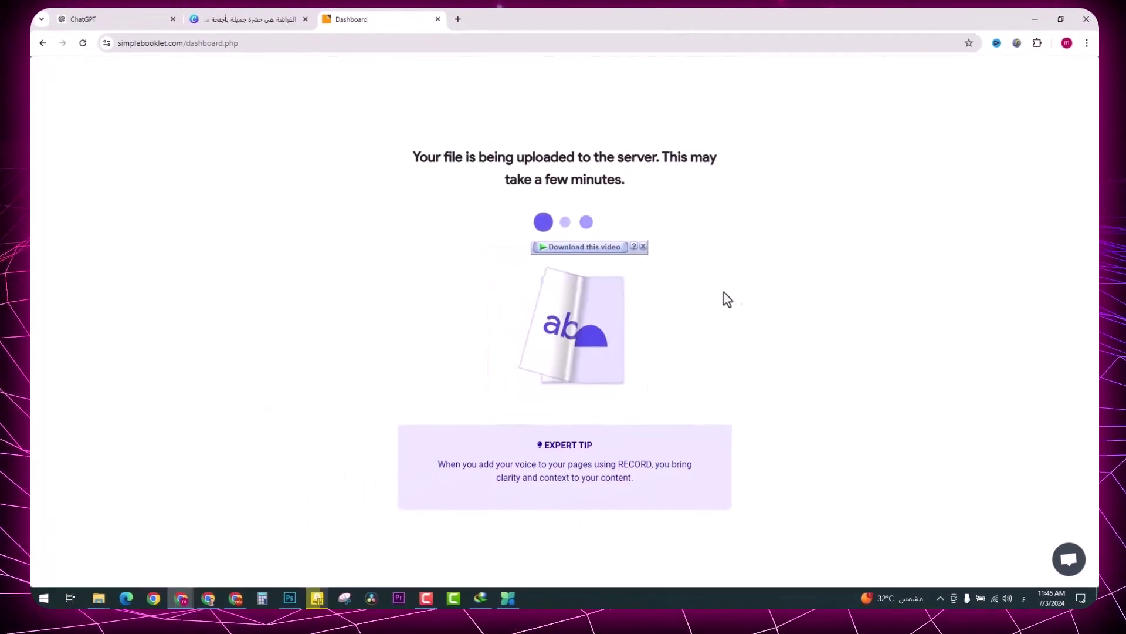
click(643, 247)
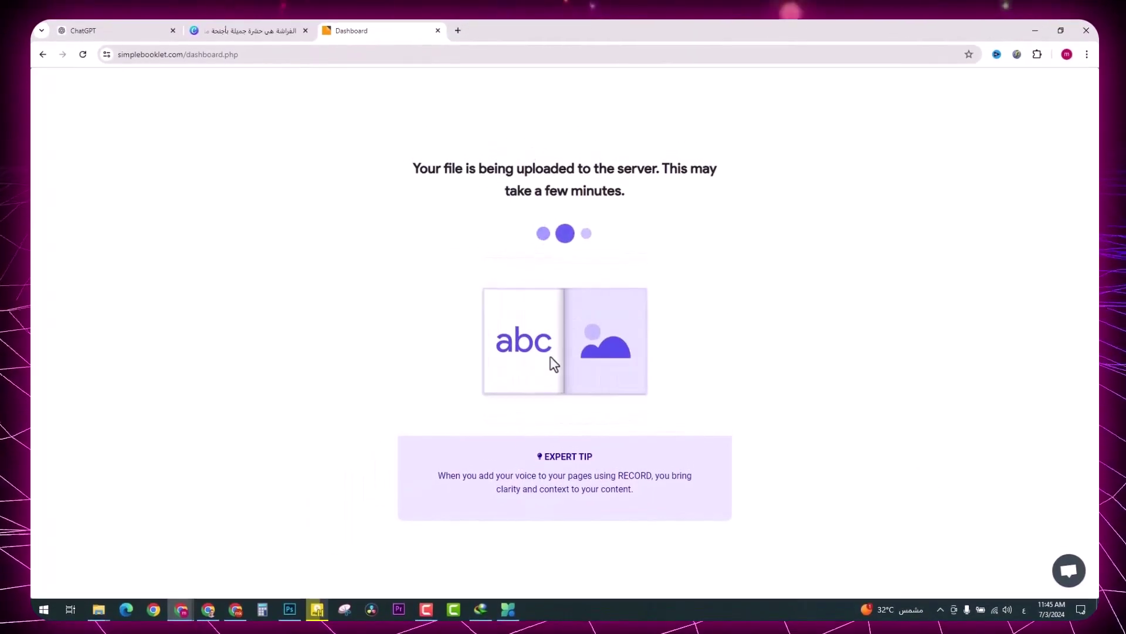